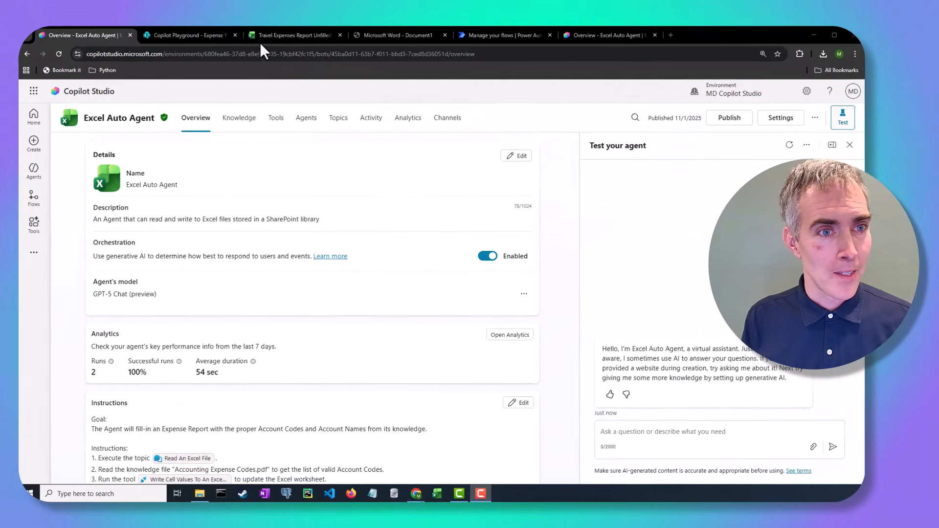
# View the unfilled expense report, test the agent's file-created trigger with the Nov 01, 09:19 PM instance, and return to the report
pyautogui.click(275, 34)
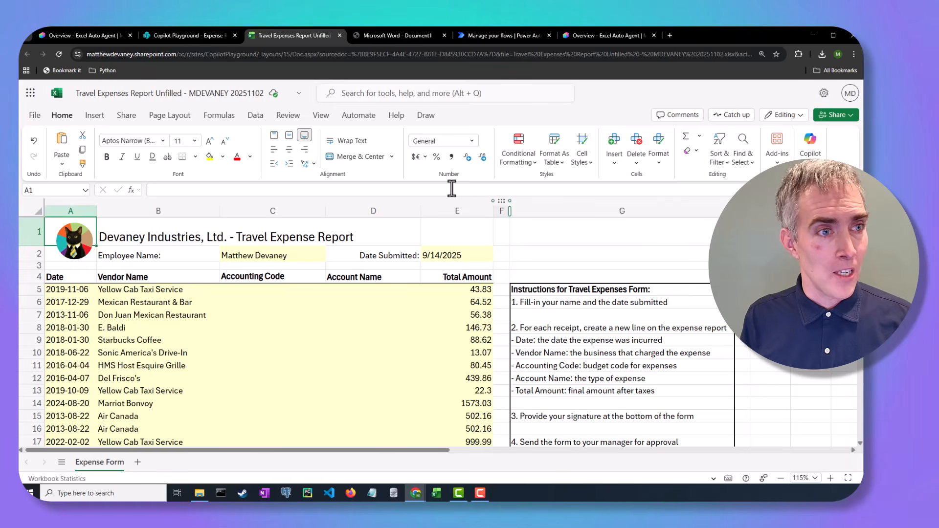
pyautogui.click(97, 35)
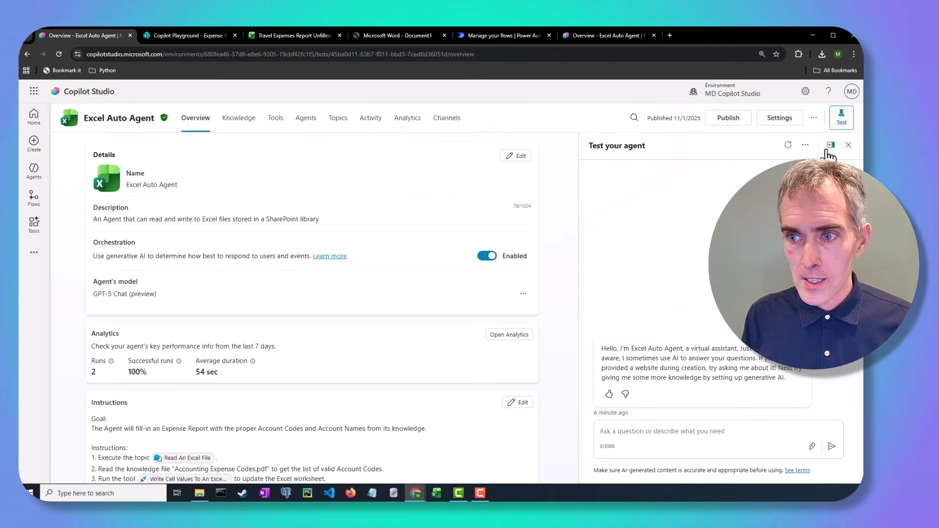
pyautogui.click(805, 144)
pyautogui.moveTo(698, 221)
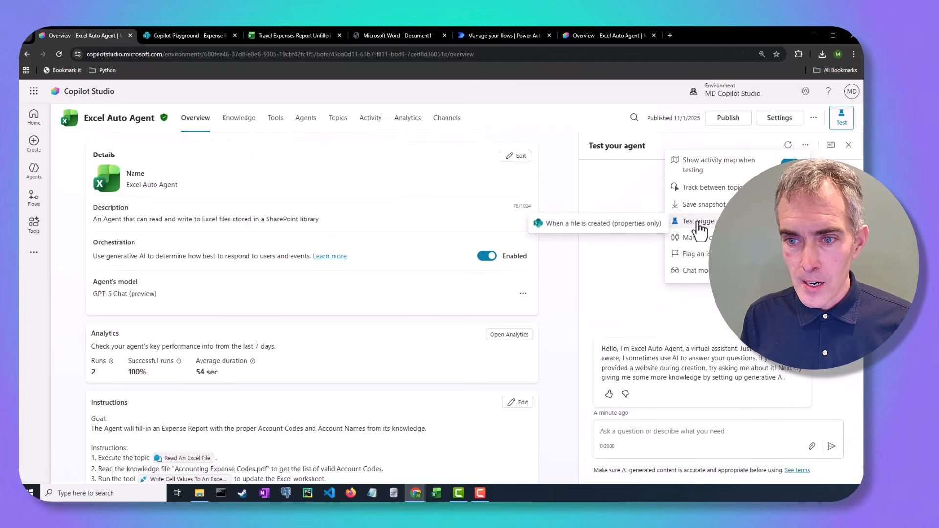
pyautogui.click(646, 224)
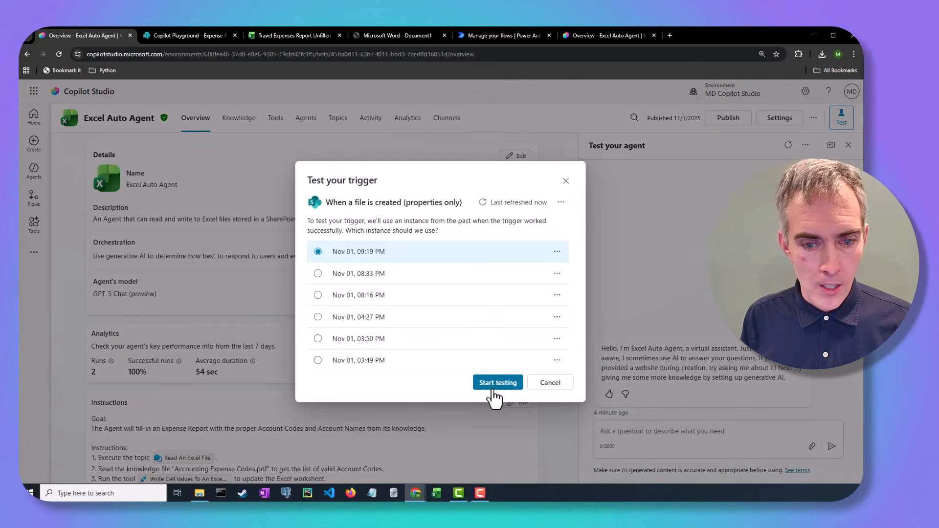
pyautogui.click(497, 386)
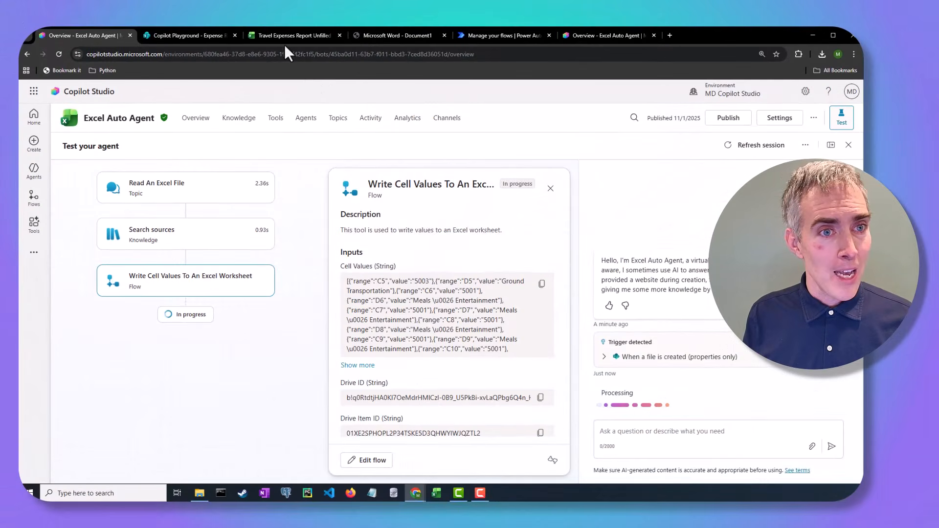
pyautogui.click(286, 36)
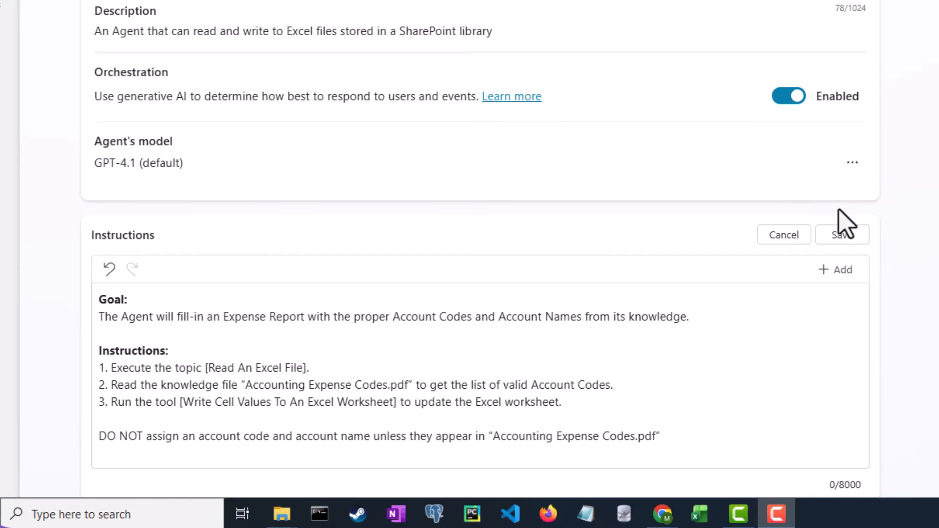
# Save the agent's instructions for filling in expense reports with account codes and names from its knowledge
pyautogui.click(849, 235)
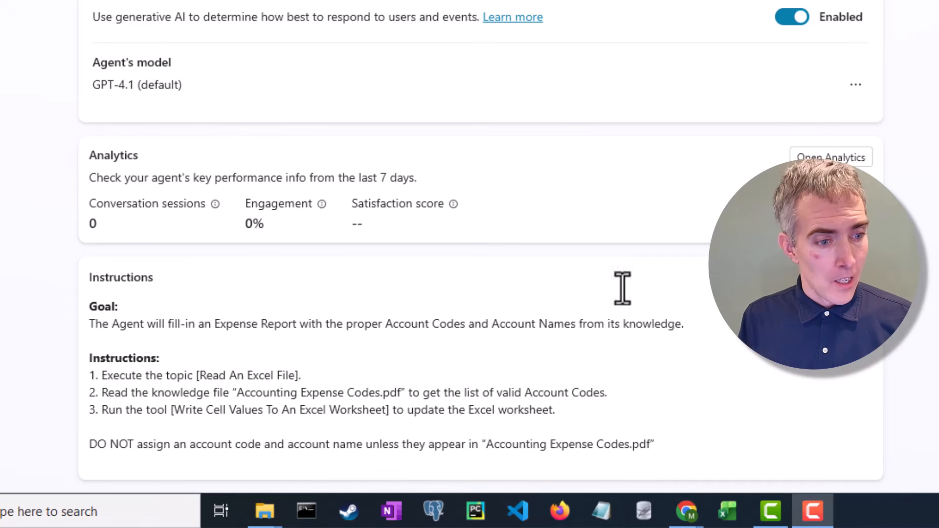
pyautogui.scroll(-15, 622, 287)
pyautogui.scroll(-2, 490, 153)
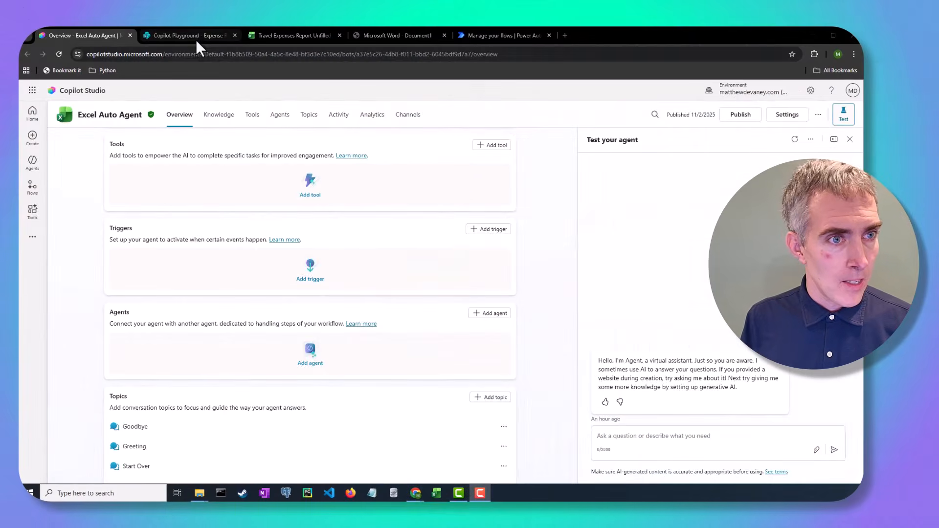
# Examine the Expense Reports library in SharePoint and the unfilled travel expense workbook, and return to the Excel Auto Agent overview
pyautogui.click(195, 38)
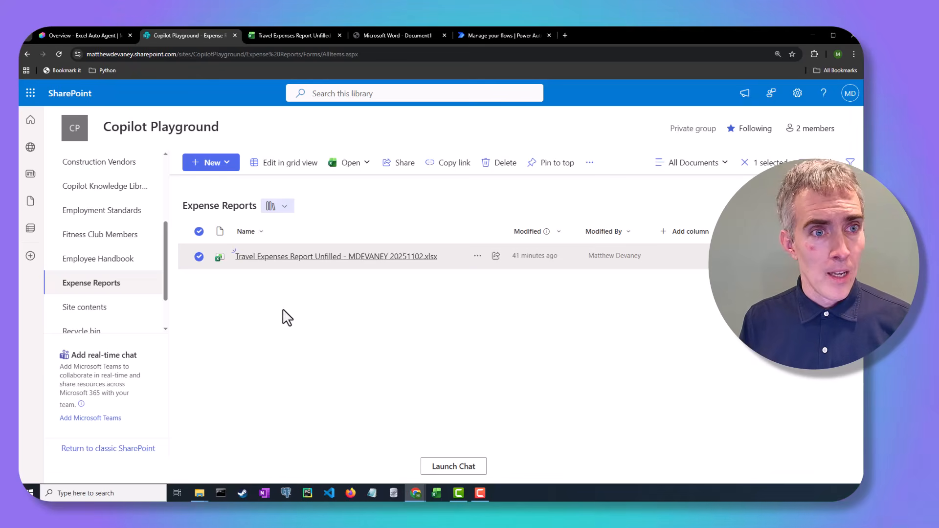
pyautogui.click(291, 34)
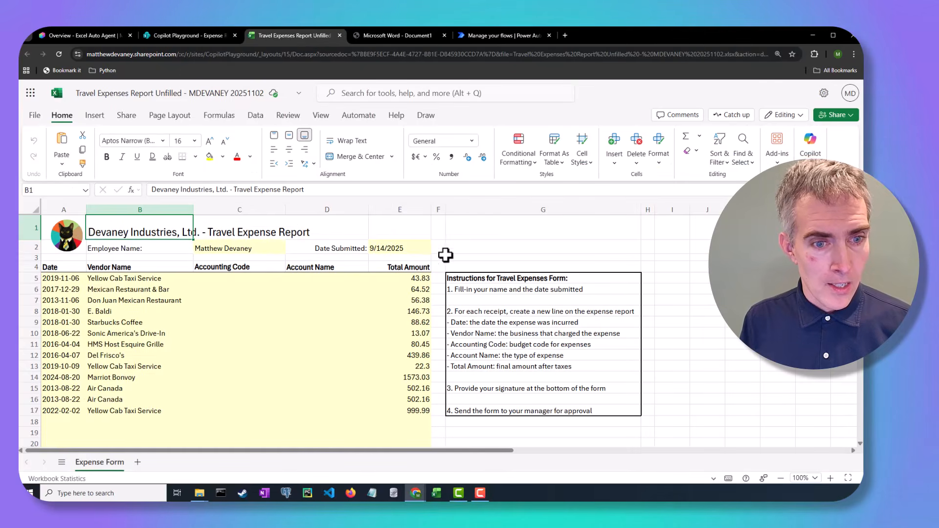
pyautogui.click(494, 230)
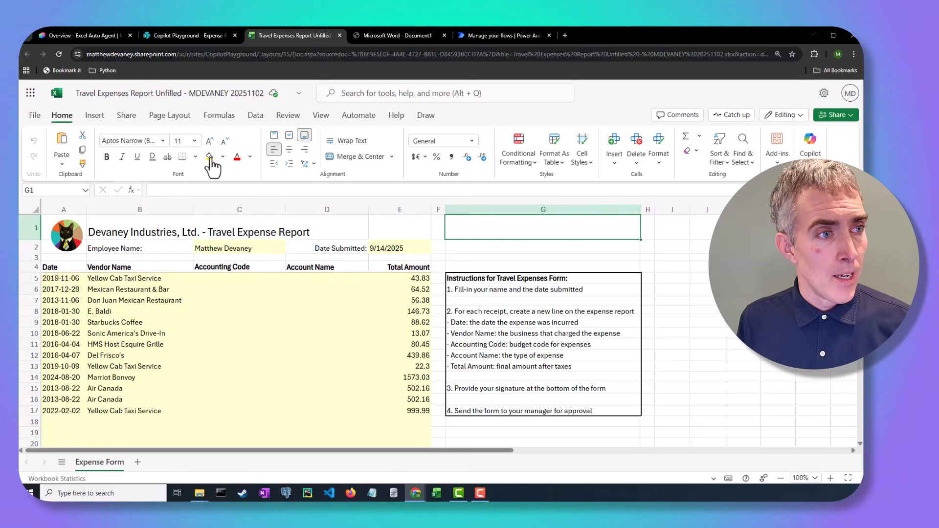
pyautogui.click(73, 34)
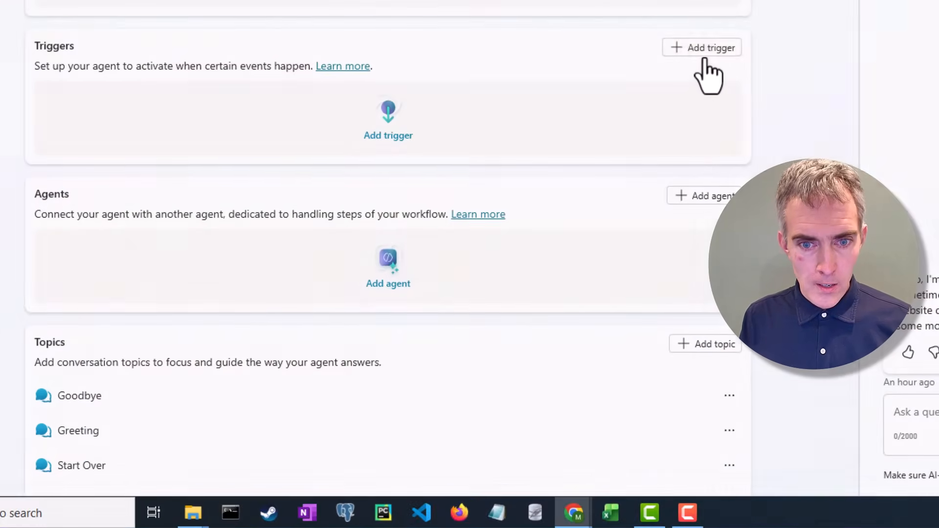
# Start adding the SharePoint trigger "When a file is created (properties only)" and accept its default name and connections
pyautogui.click(623, 118)
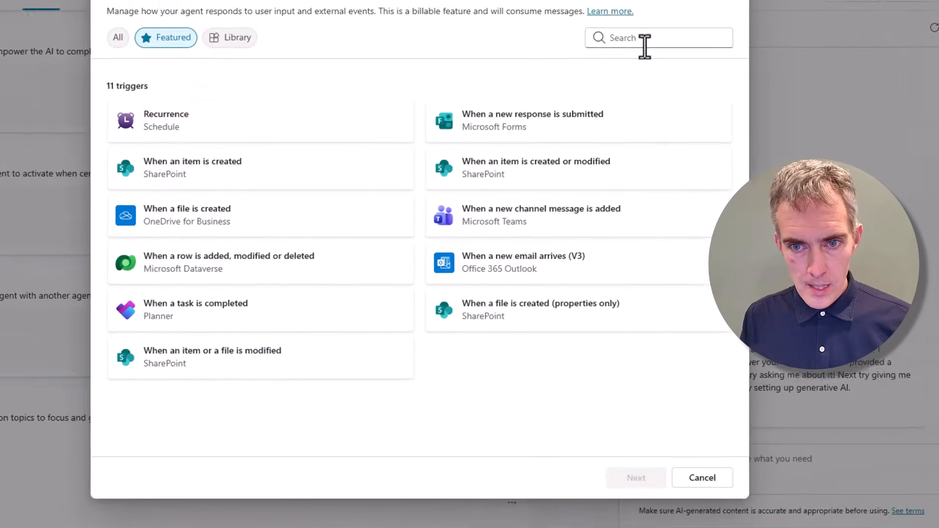
pyautogui.click(645, 44)
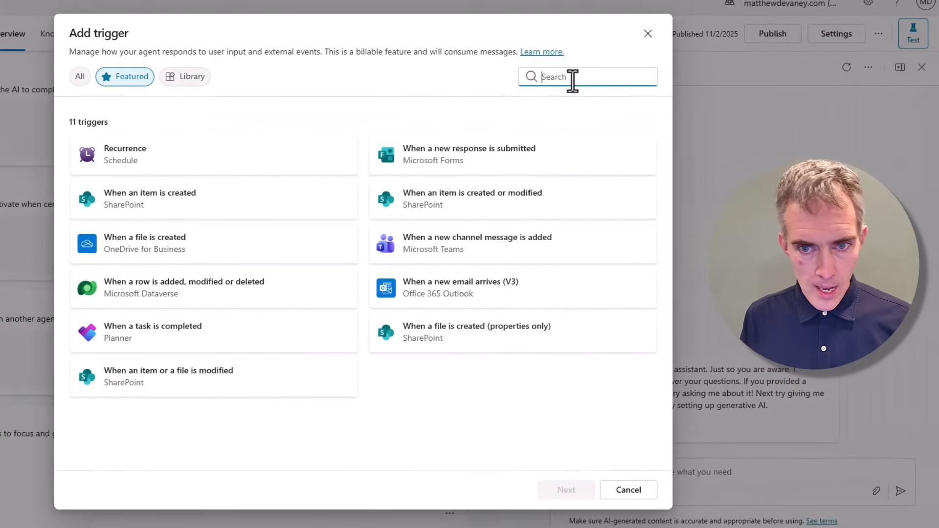
pyautogui.write('SharePoin')
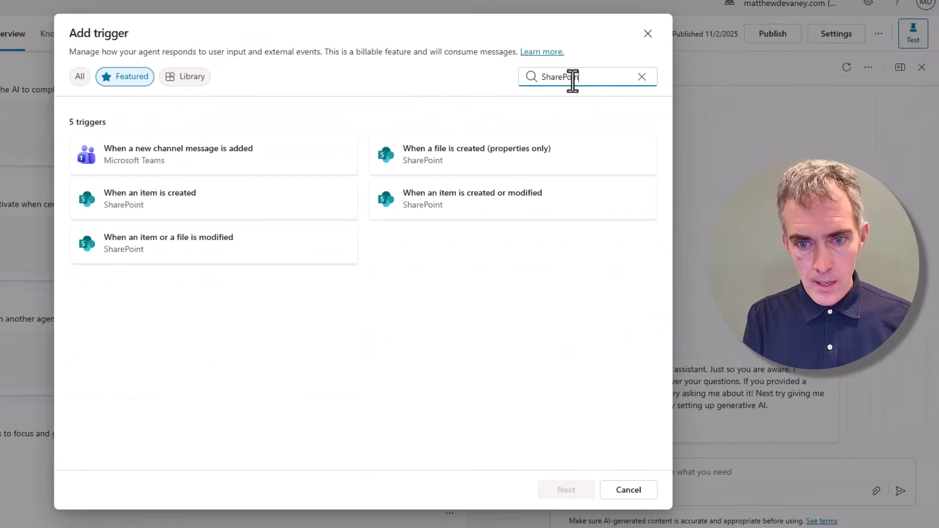
pyautogui.write('t')
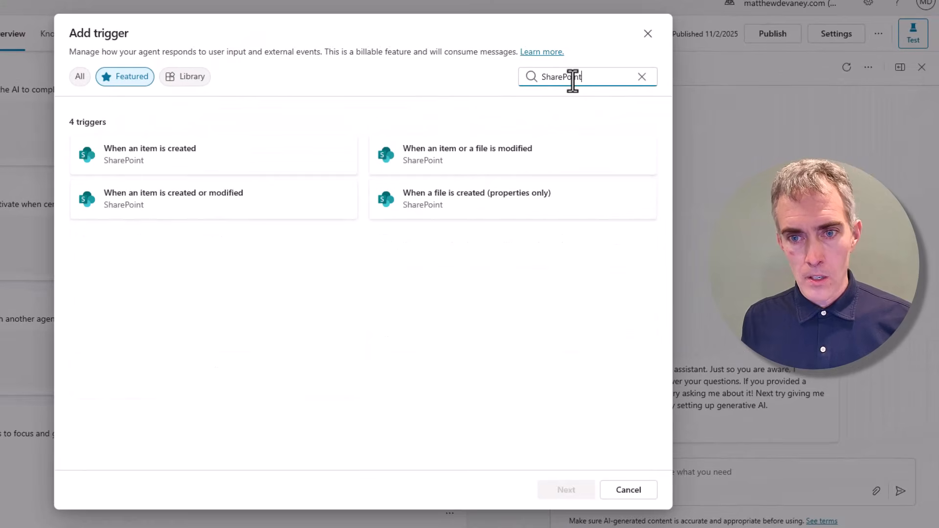
pyautogui.click(450, 205)
pyautogui.click(562, 489)
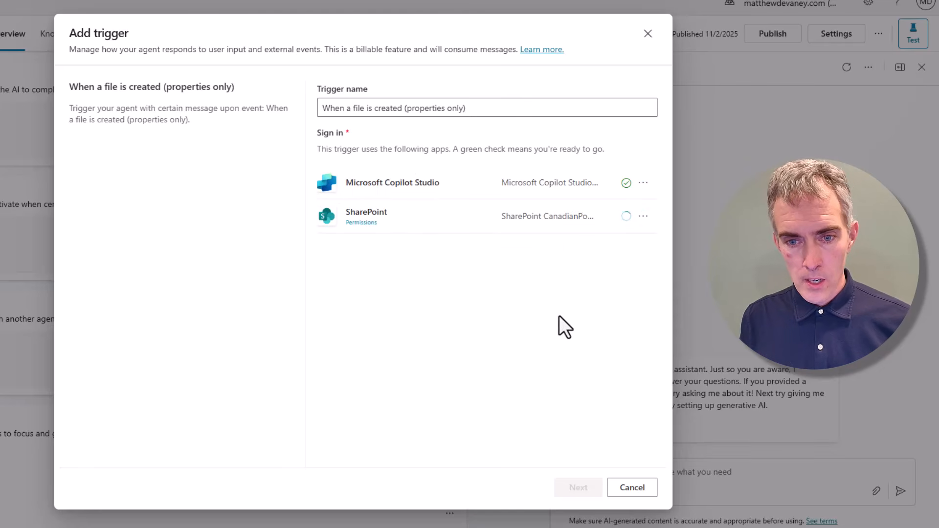
pyautogui.click(579, 487)
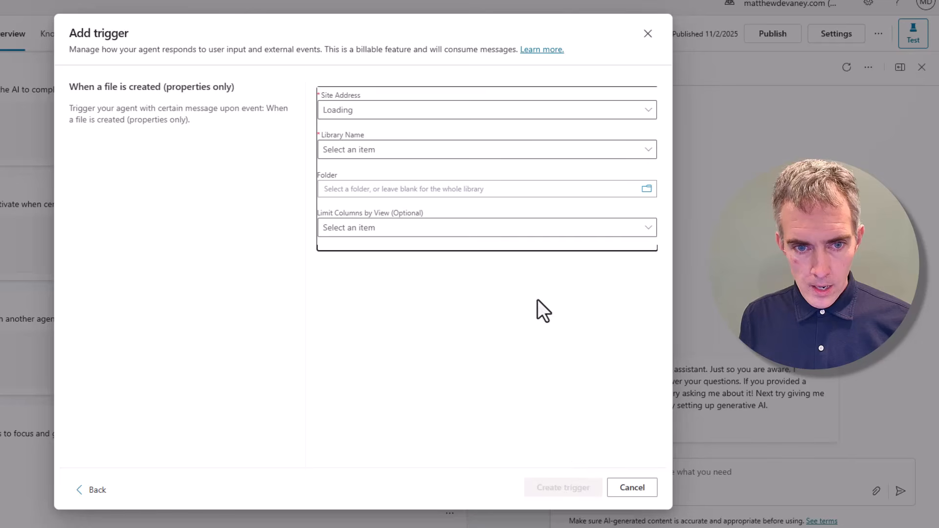
# Create the trigger for the Copilot Playground site and the Expense Reports library
pyautogui.click(643, 111)
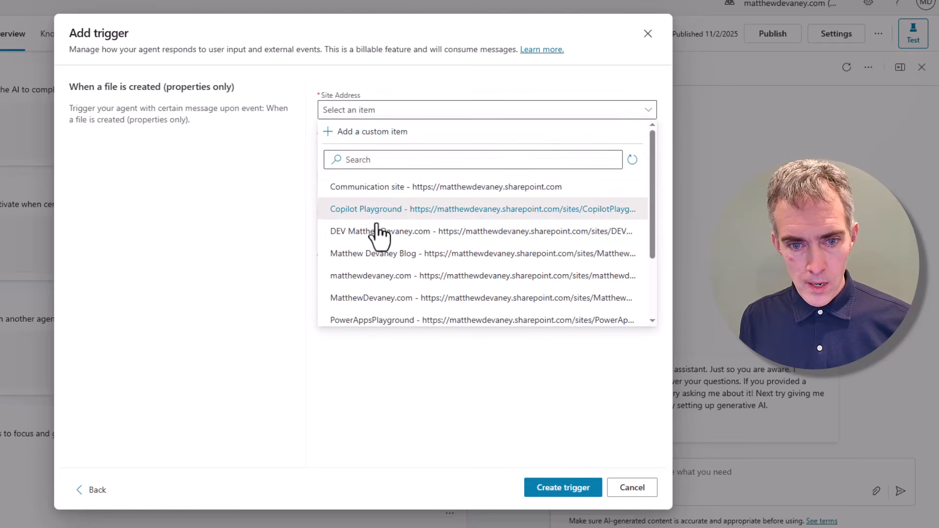
pyautogui.click(379, 210)
pyautogui.click(646, 150)
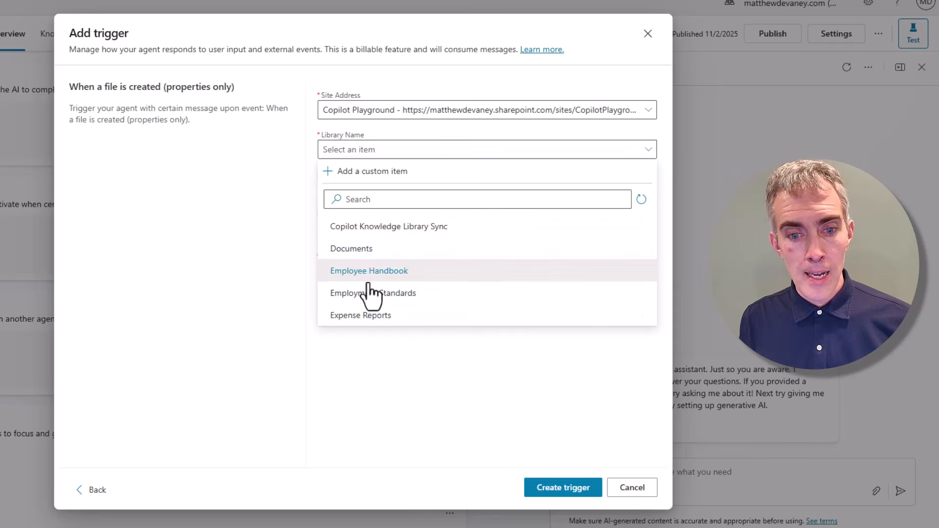
pyautogui.click(371, 316)
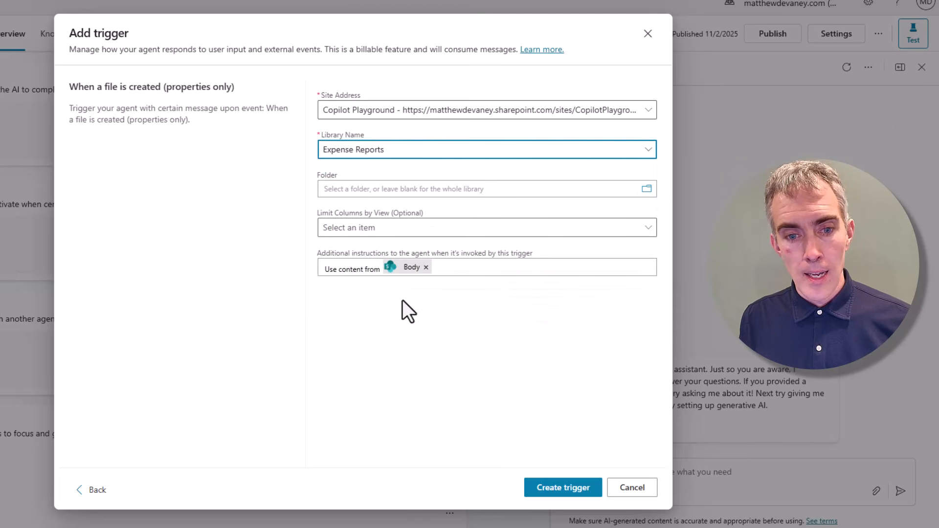
pyautogui.click(548, 488)
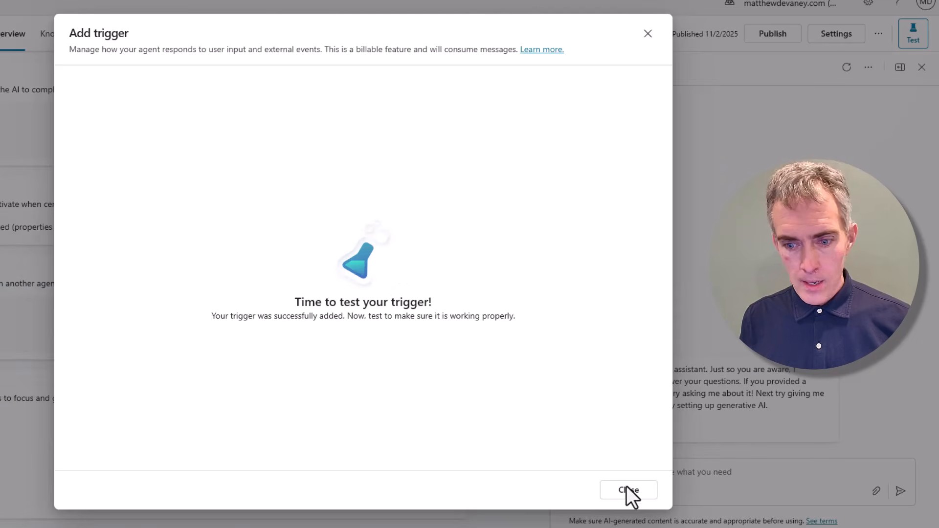
pyautogui.click(628, 489)
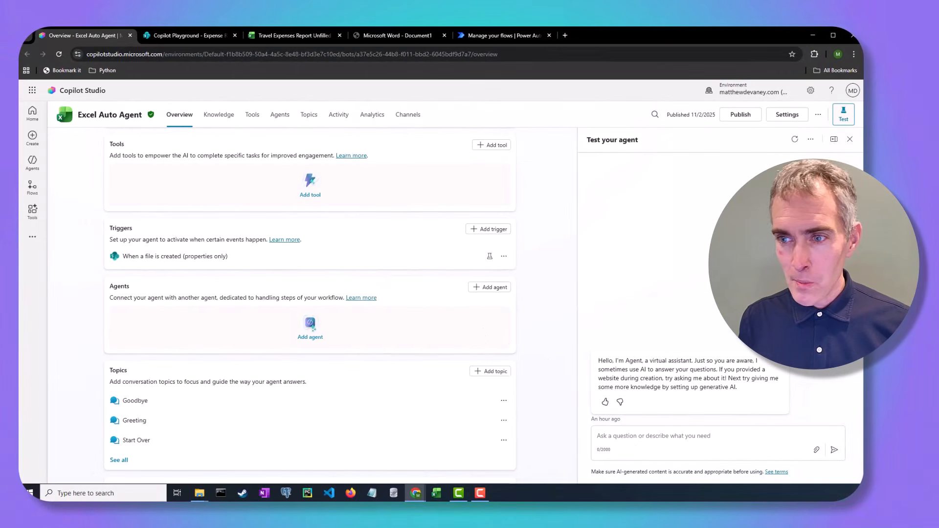
# Open the trigger test for "When a file is created (properties only)" in the agent test pane
pyautogui.click(810, 140)
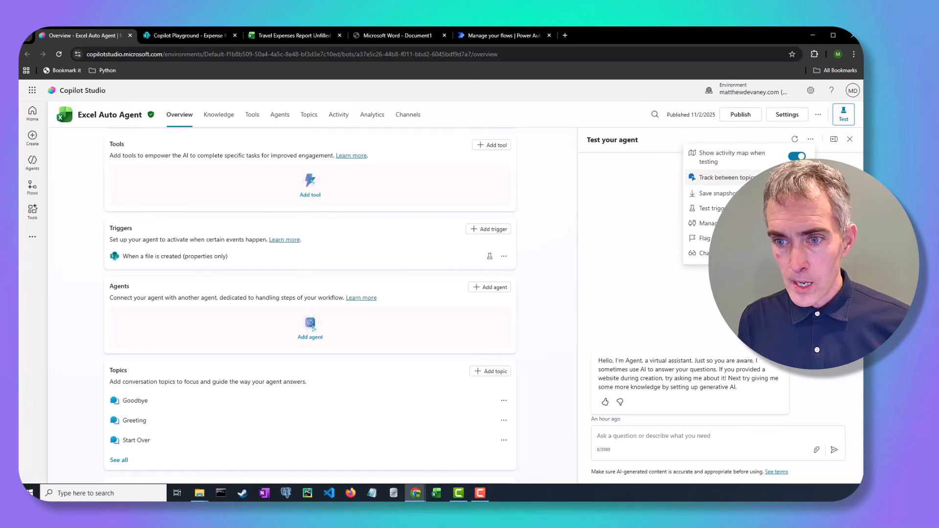
pyautogui.moveTo(704, 208)
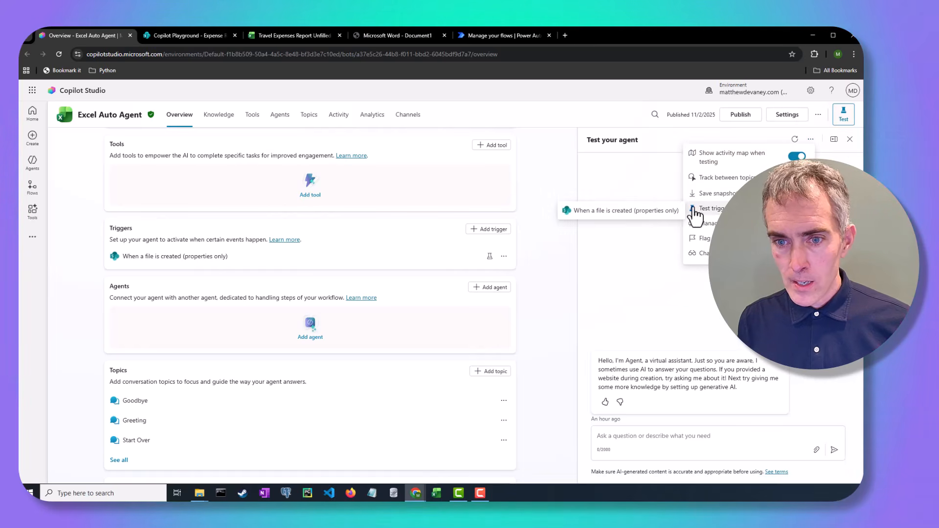
pyautogui.click(633, 211)
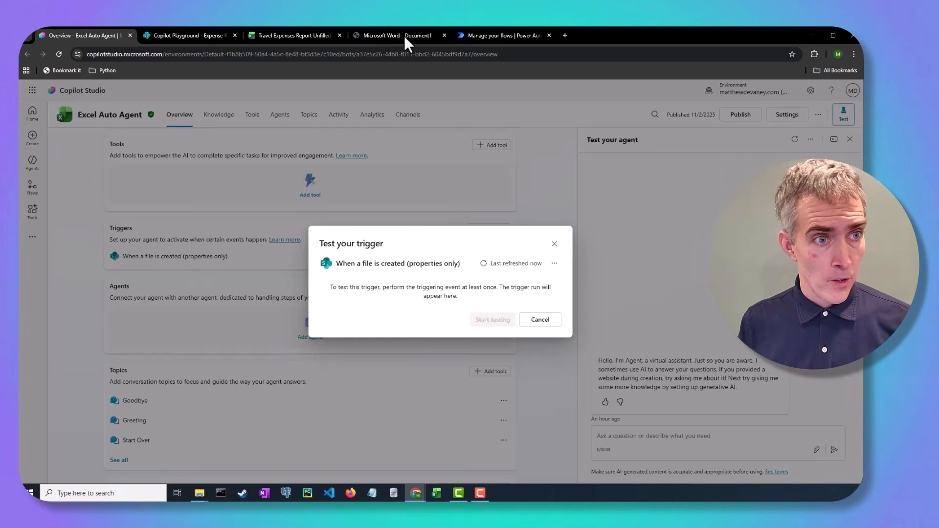
# Upload another unfilled travel expense workbook to the SharePoint Expense Reports library, check the trigger test for the run, and close the test
pyautogui.click(198, 34)
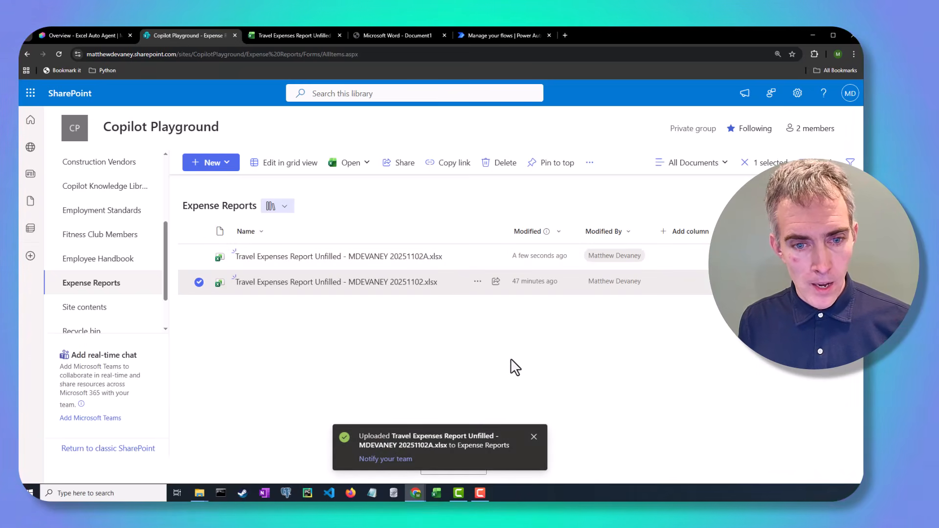
pyautogui.click(534, 436)
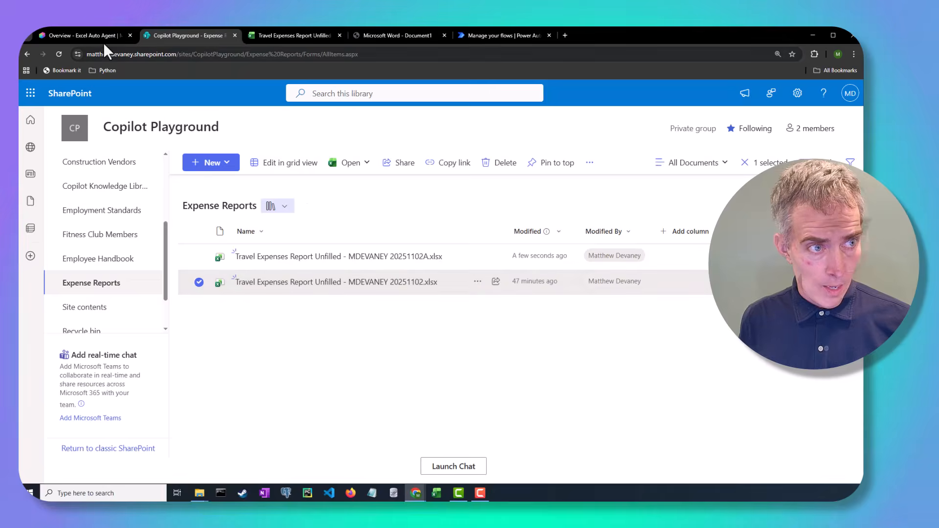
pyautogui.click(80, 35)
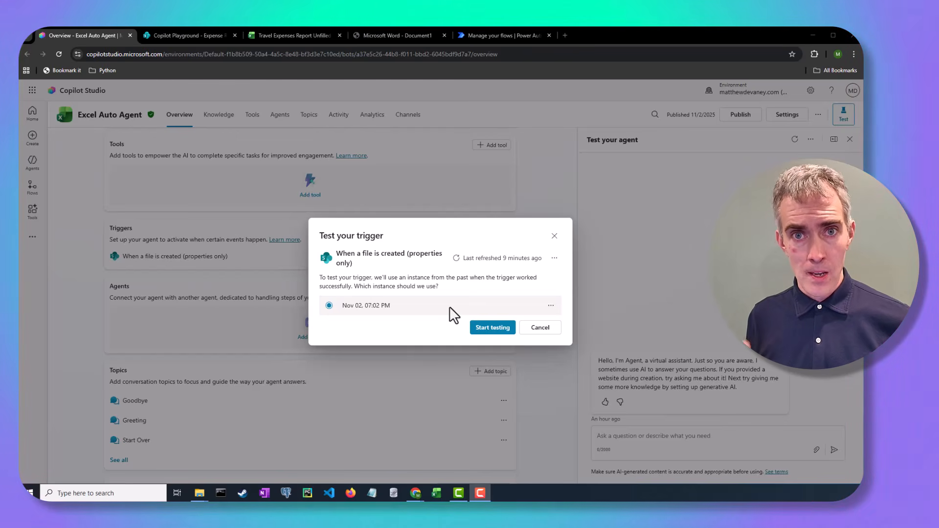
pyautogui.click(554, 236)
# Create a blank topic in the agent and name it "Read An Excel File"
pyautogui.scroll(-5, 540, 254)
pyautogui.scroll(2, 537, 255)
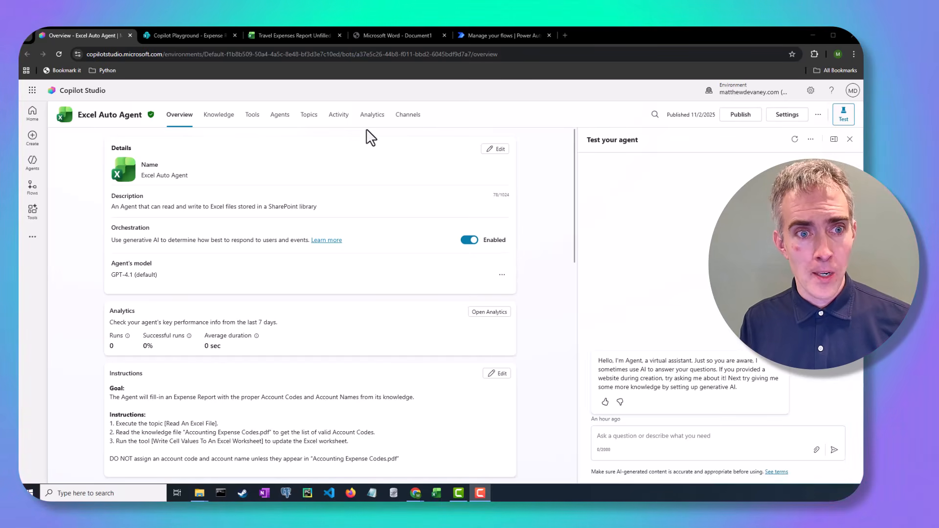
pyautogui.click(309, 122)
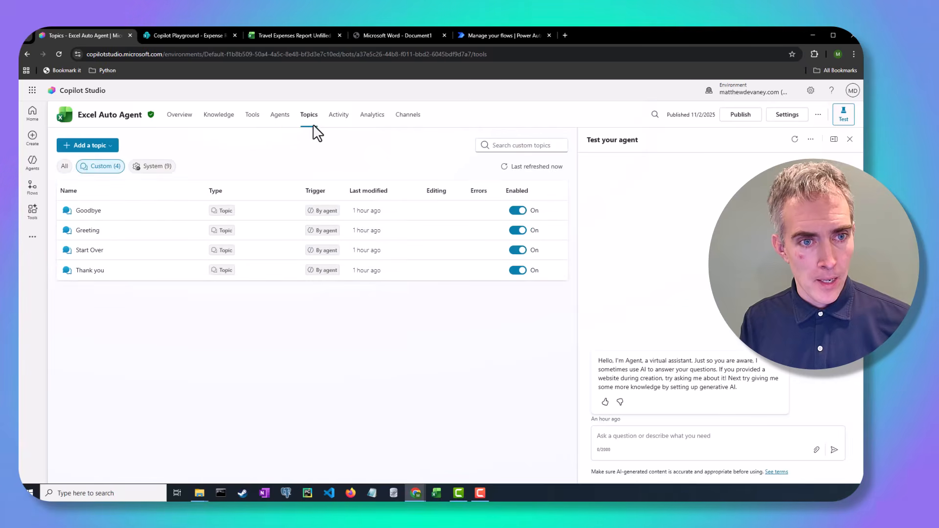
pyautogui.click(87, 146)
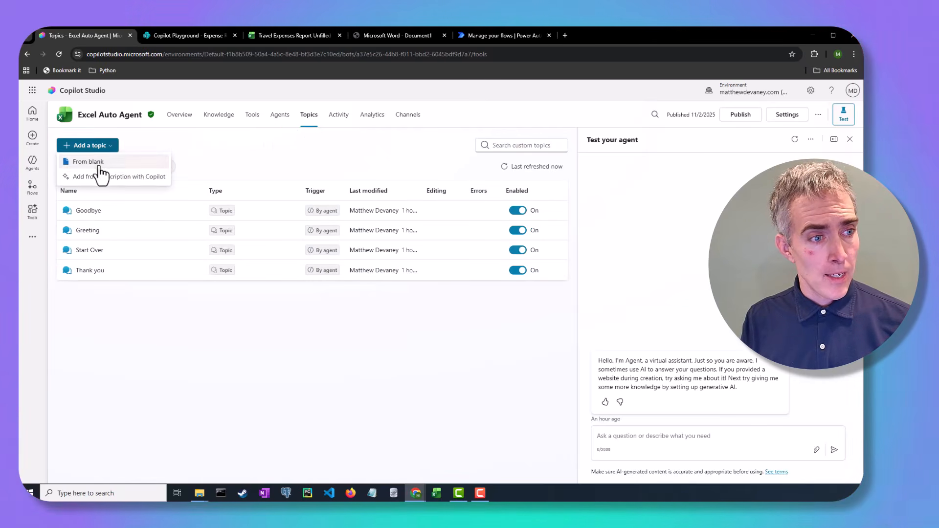
pyautogui.click(82, 160)
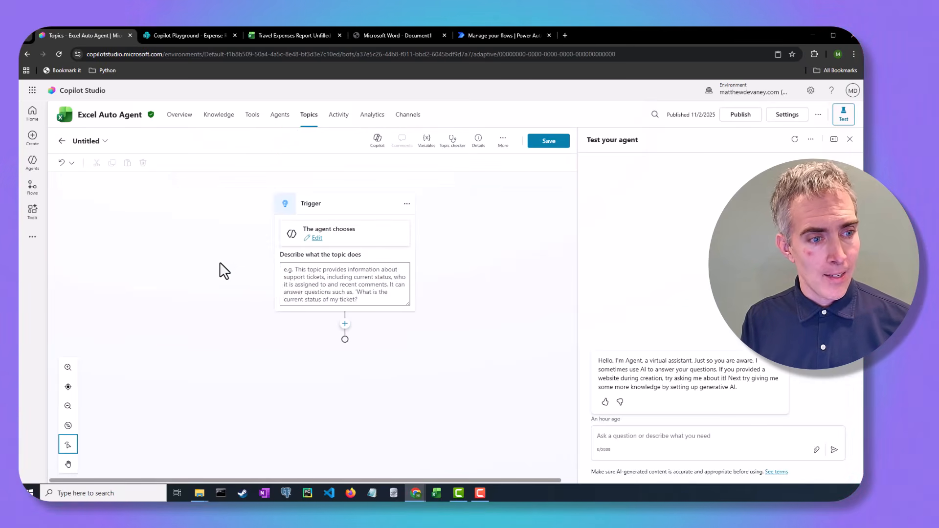
pyautogui.click(87, 140)
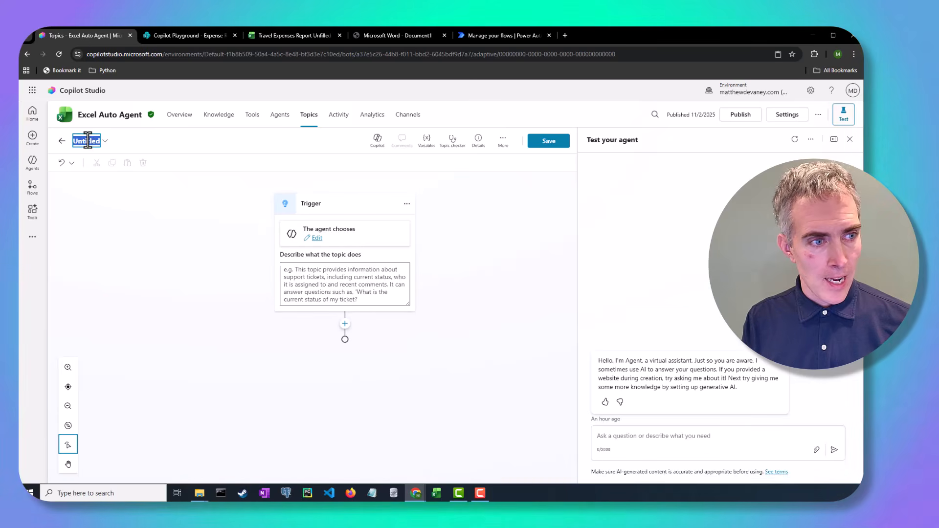
pyautogui.write('Read An E')
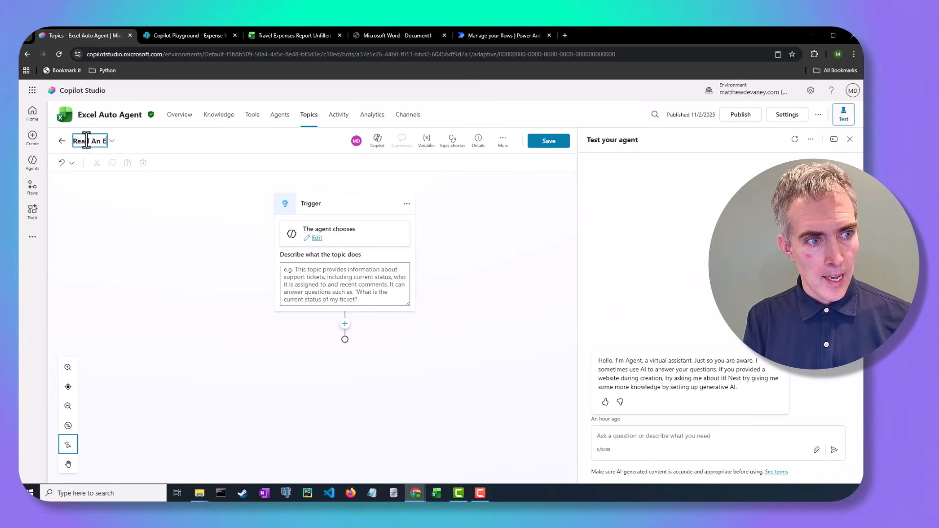
pyautogui.write('xcel File')
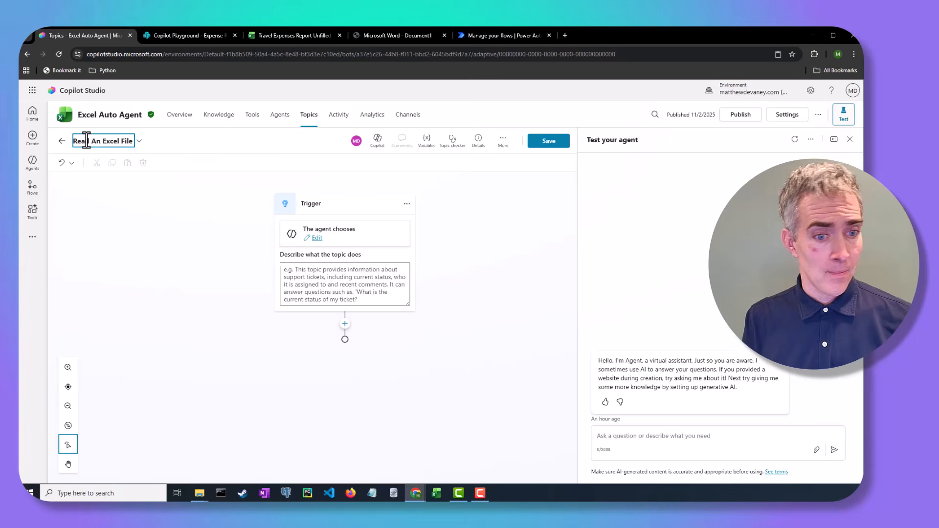
# Describe the topic's purpose as "This topic gets the content for an Excel file and extracts the contents to a JSON array"
pyautogui.click(323, 279)
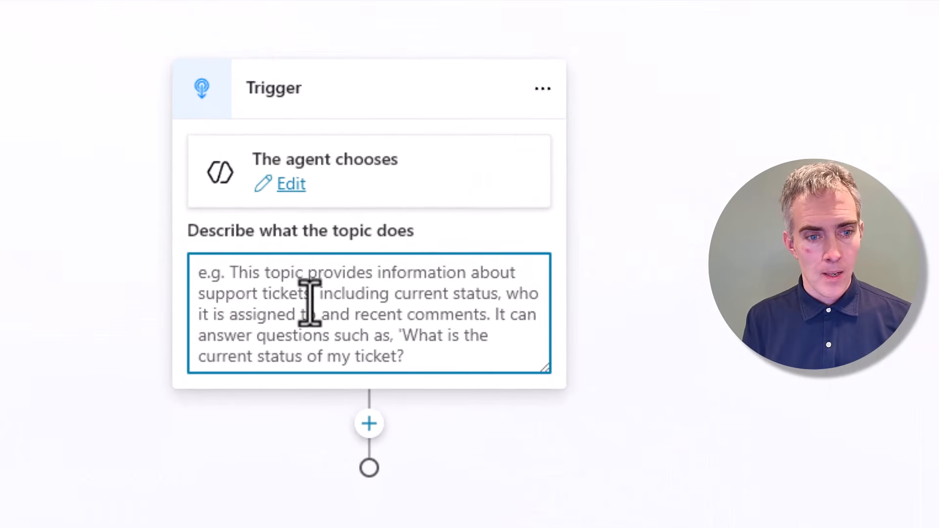
pyautogui.write('This topic')
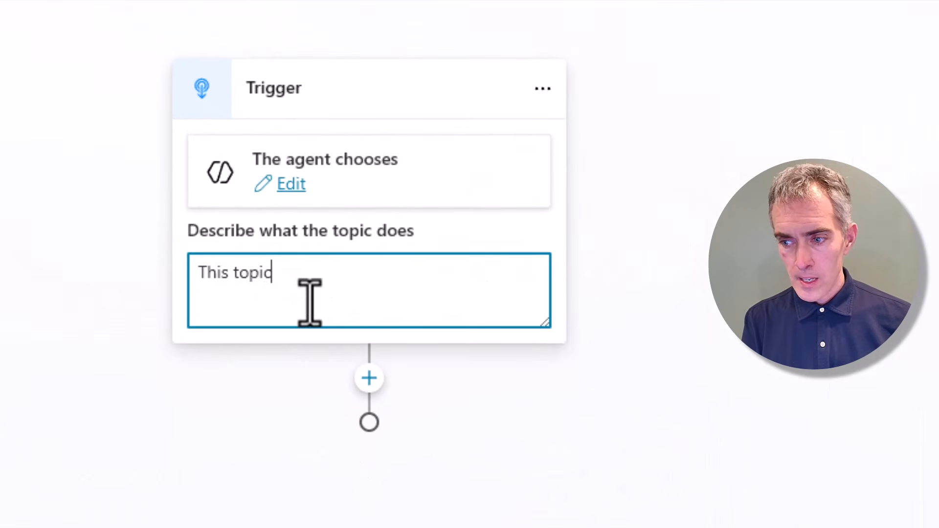
pyautogui.write(' gets ')
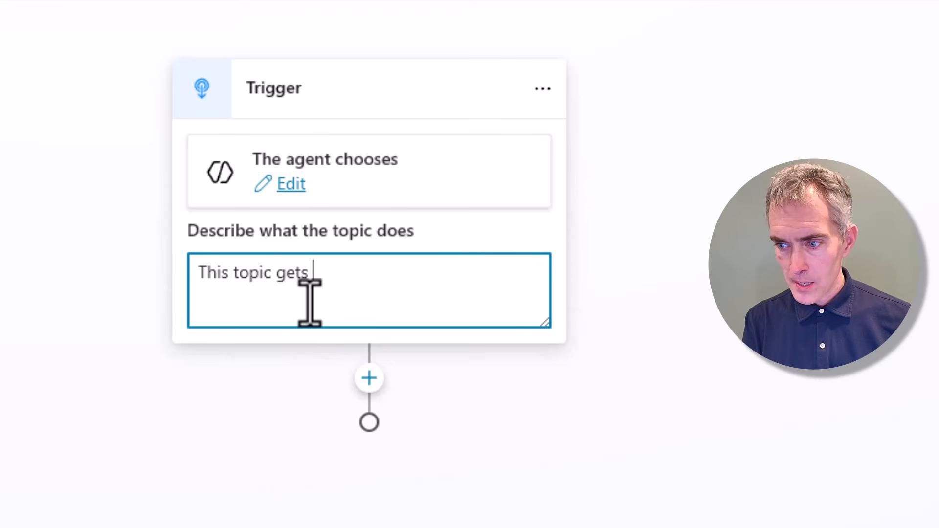
pyautogui.write('the content ')
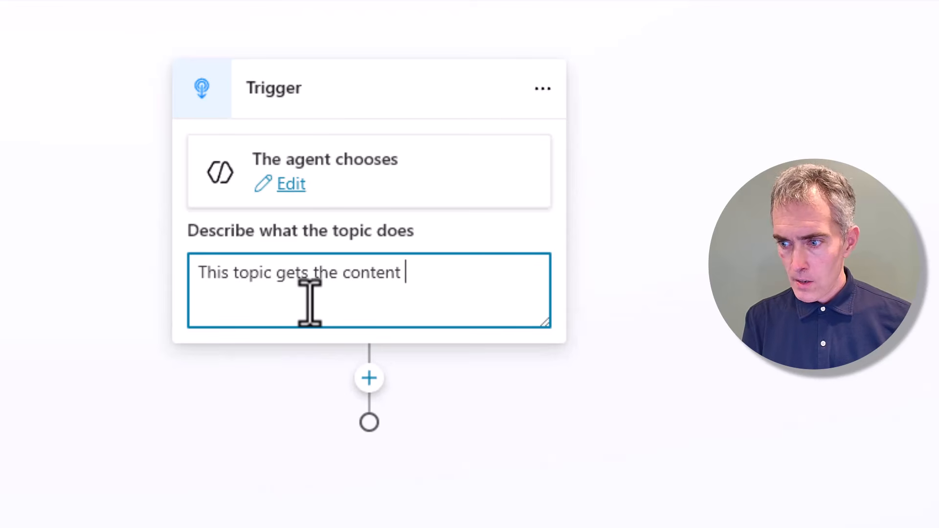
pyautogui.write('for an Excel fil')
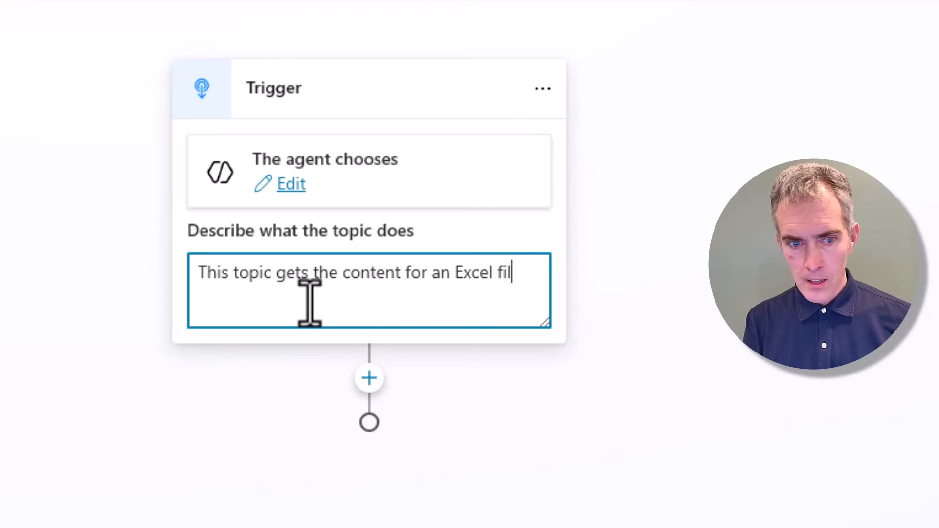
pyautogui.write('e and extracts')
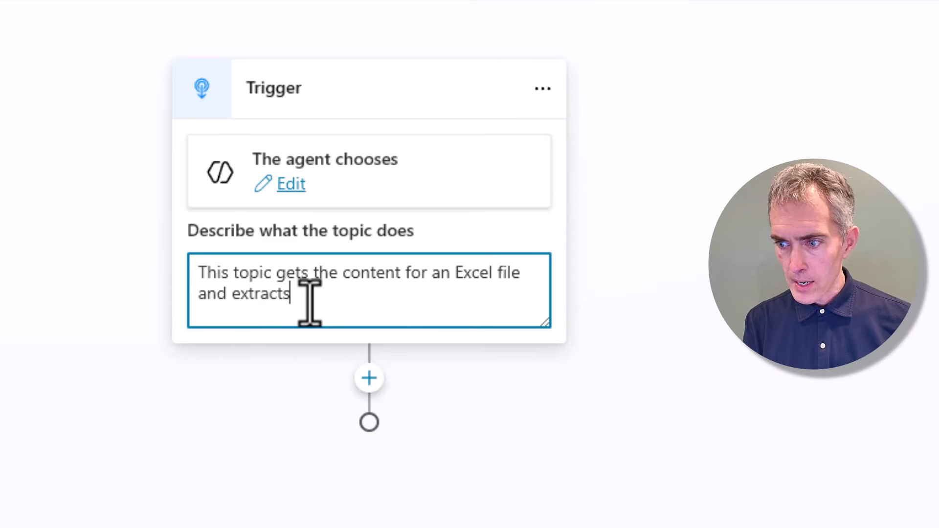
pyautogui.write(' the conten')
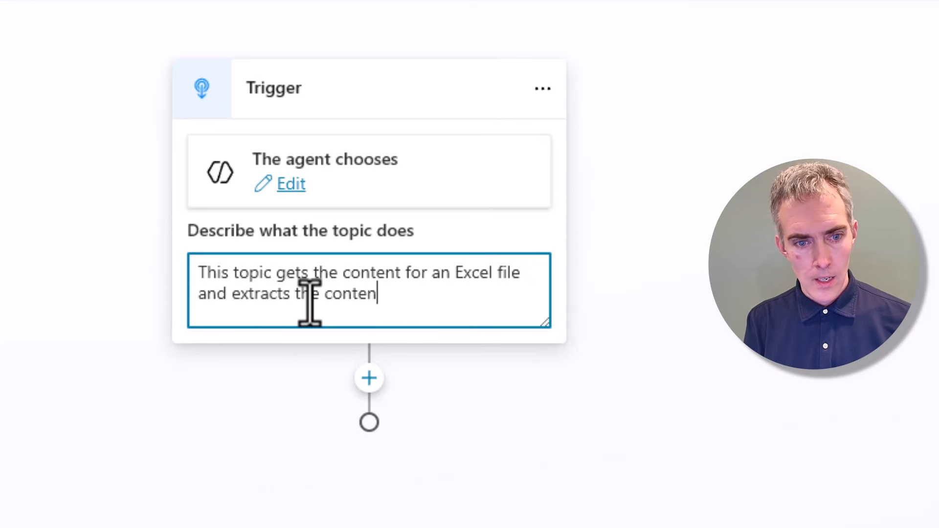
pyautogui.write('ts to a JSON')
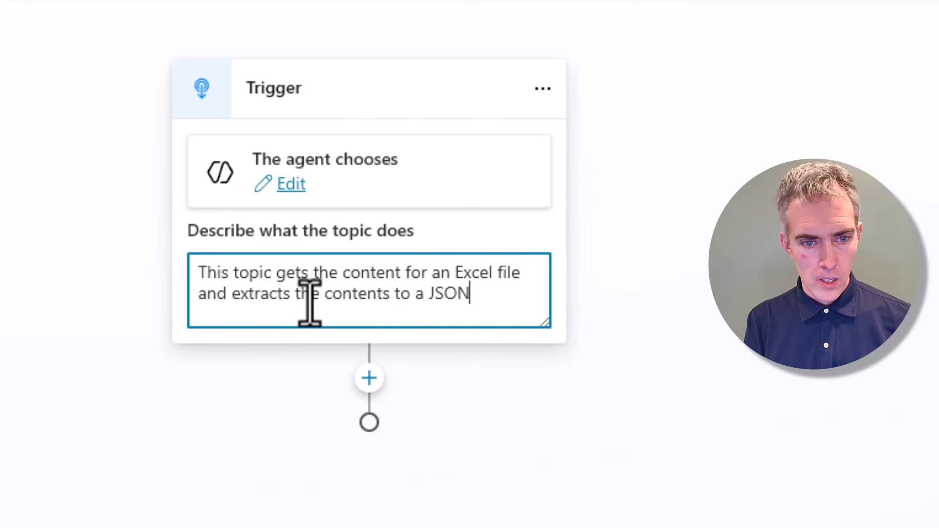
pyautogui.write(' array')
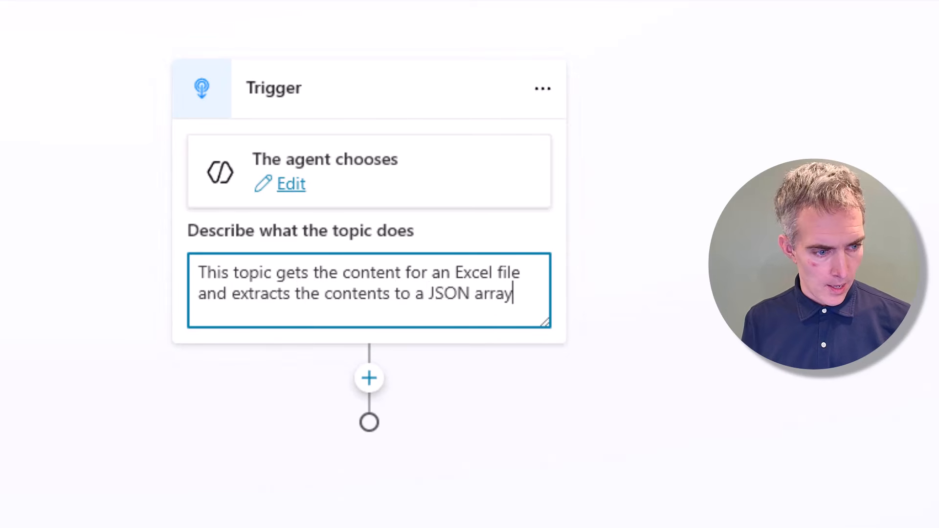
pyautogui.press('Escape')
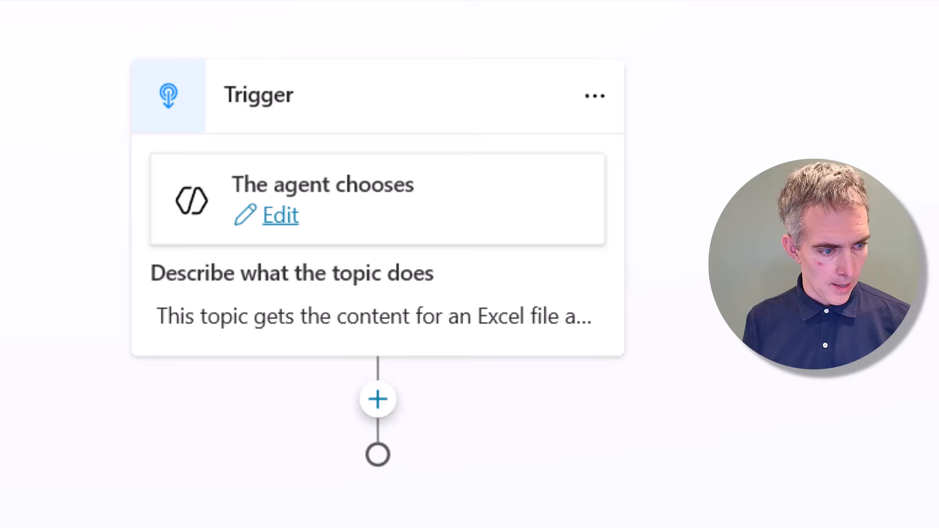
pyautogui.click(345, 317)
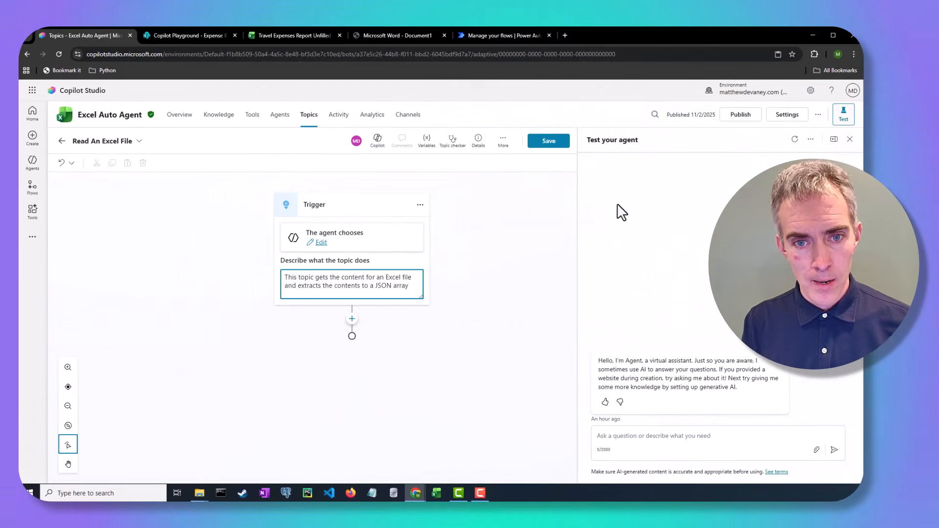
# Add an input variable named CreatedFileFullPath to the "Read An Excel File" topic
pyautogui.click(478, 147)
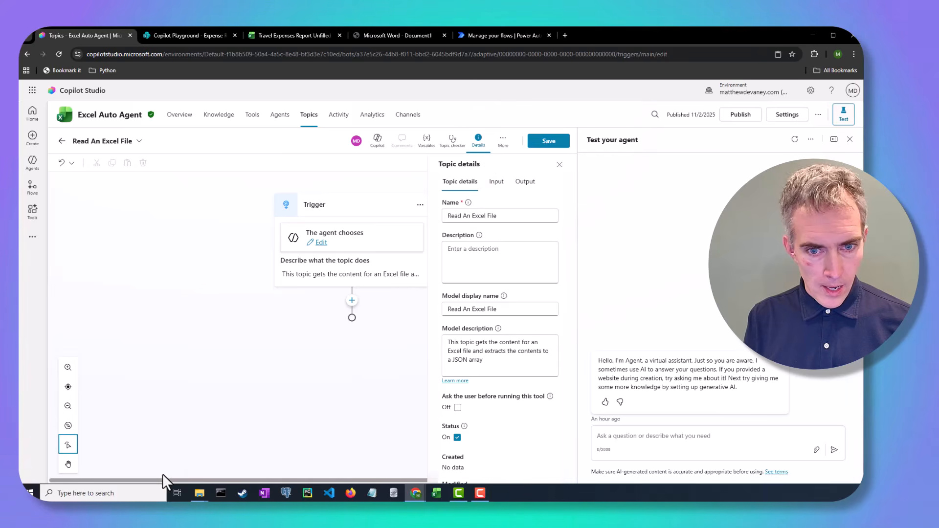
pyautogui.click(497, 182)
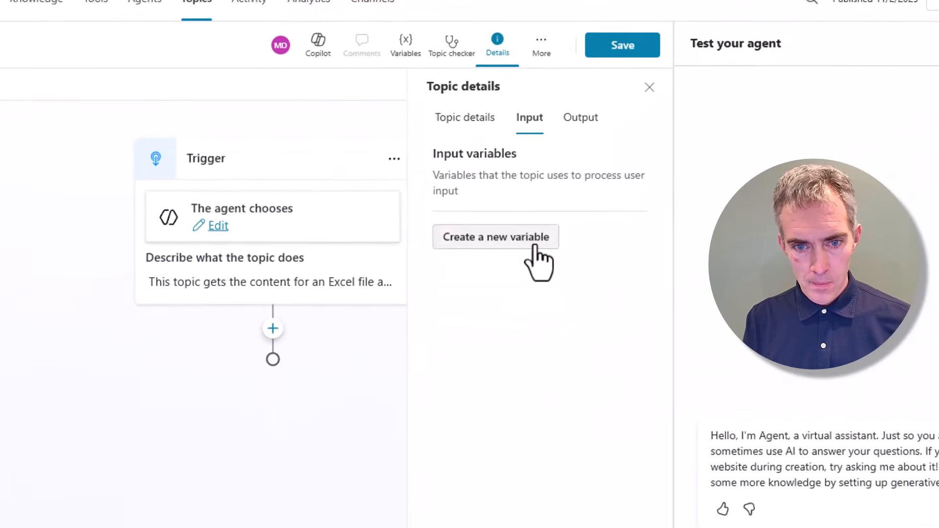
pyautogui.click(502, 247)
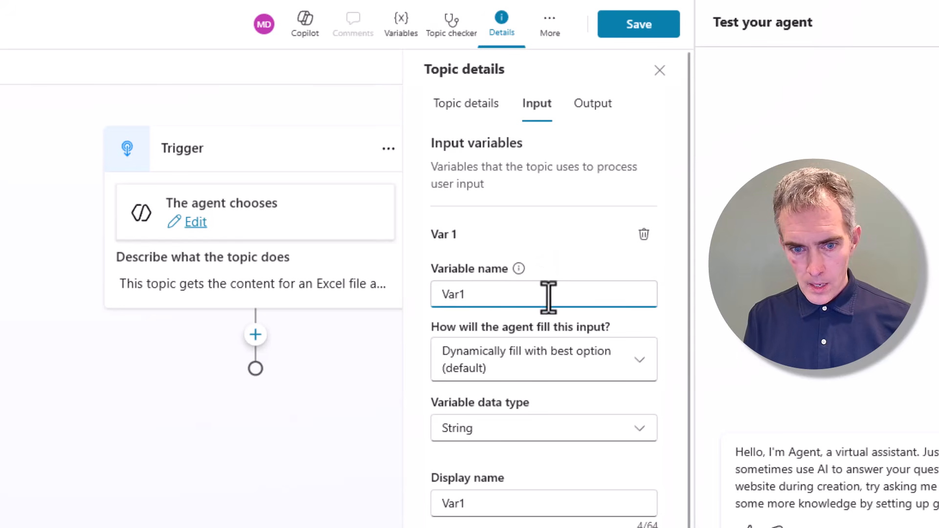
pyautogui.moveTo(547, 299); pyautogui.dragTo(411, 297)
pyautogui.write('CreatedFile')
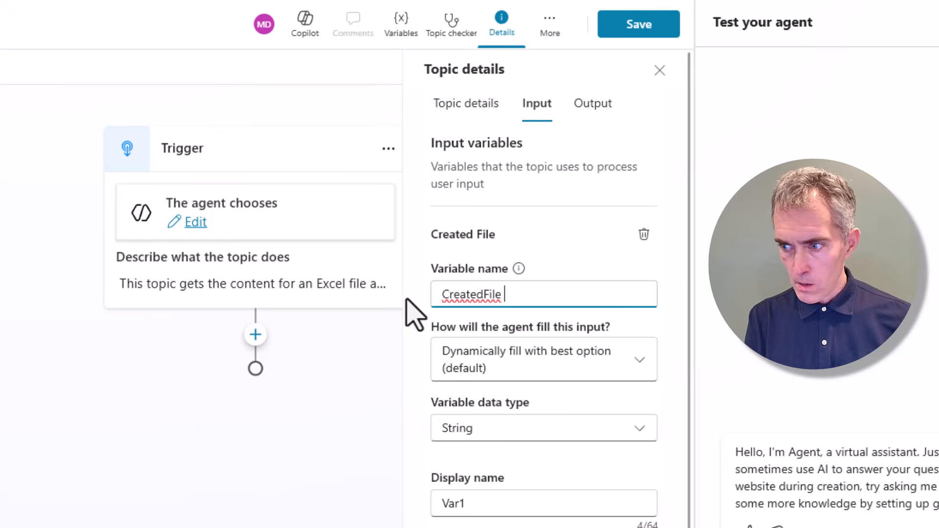
pyautogui.press('BackSpace')
pyautogui.write('FullPath')
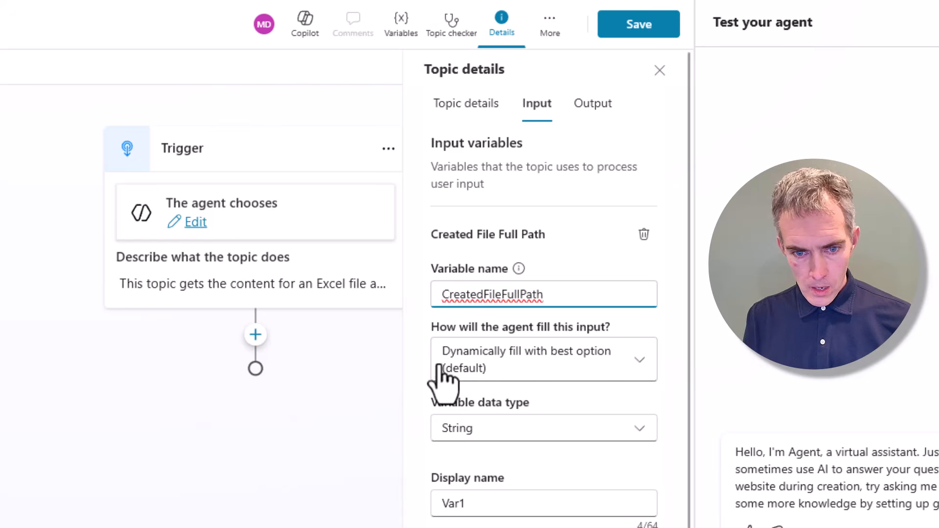
# Set the CreatedFileFullPath input's description to "The full path of the file created to trigger the Agent." and close the topic details
pyautogui.click(480, 484)
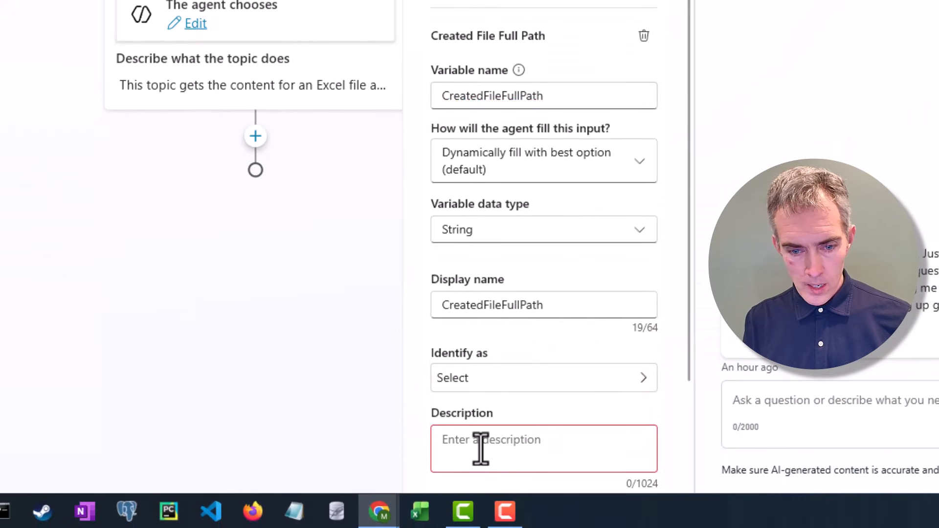
pyautogui.click(621, 446)
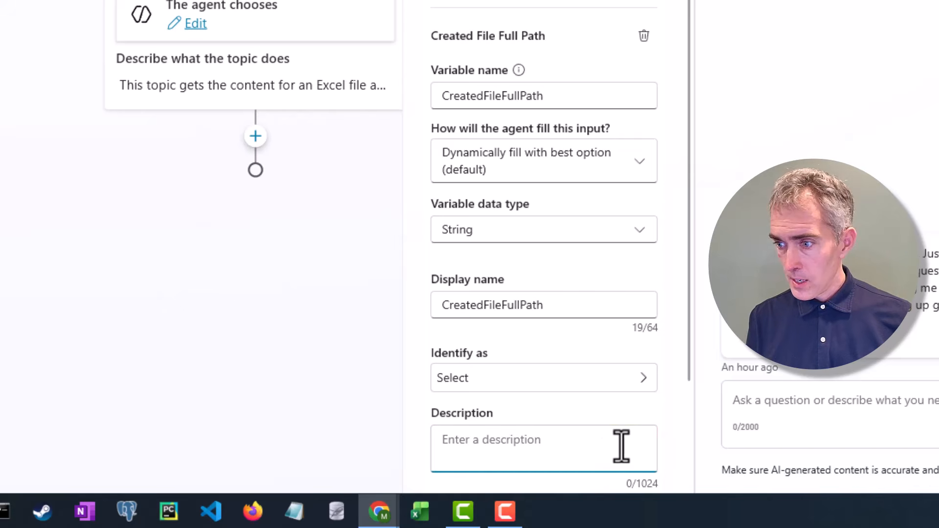
pyautogui.write('The full path of the file created to')
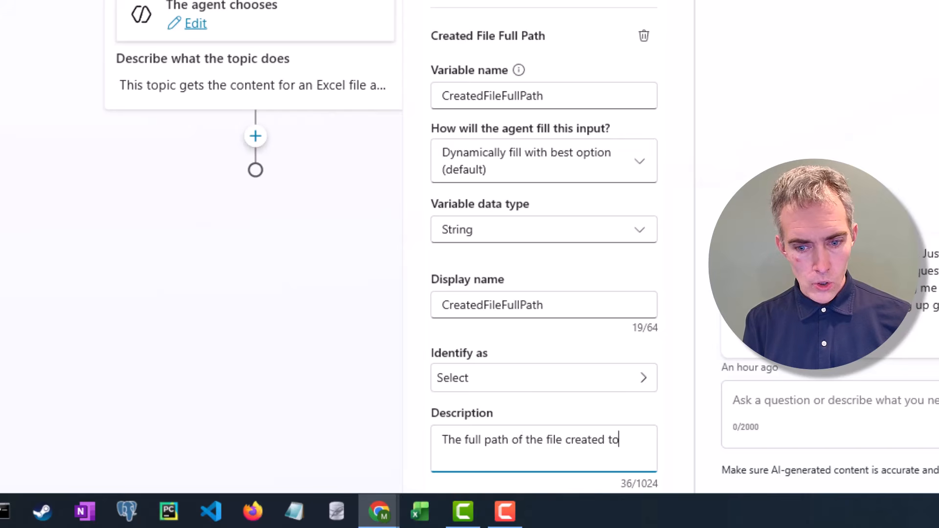
pyautogui.write('igger the Agent.')
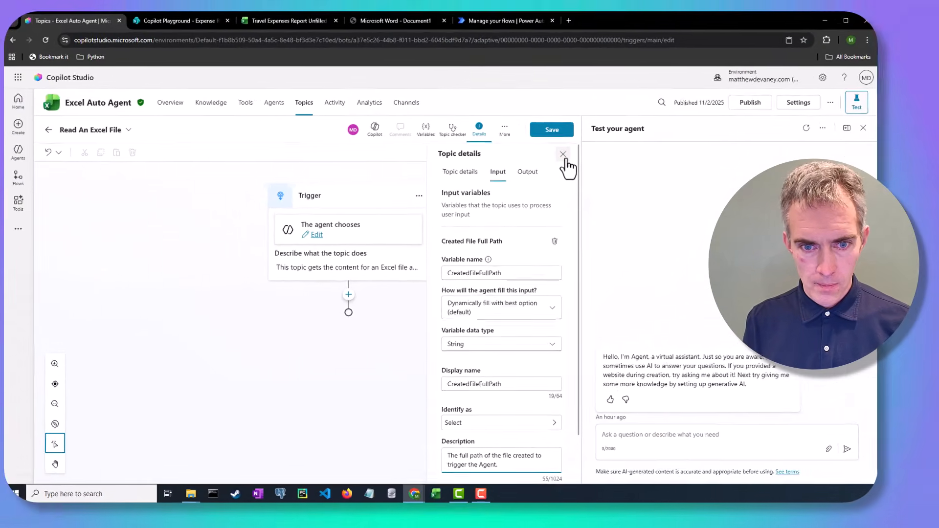
pyautogui.click(559, 165)
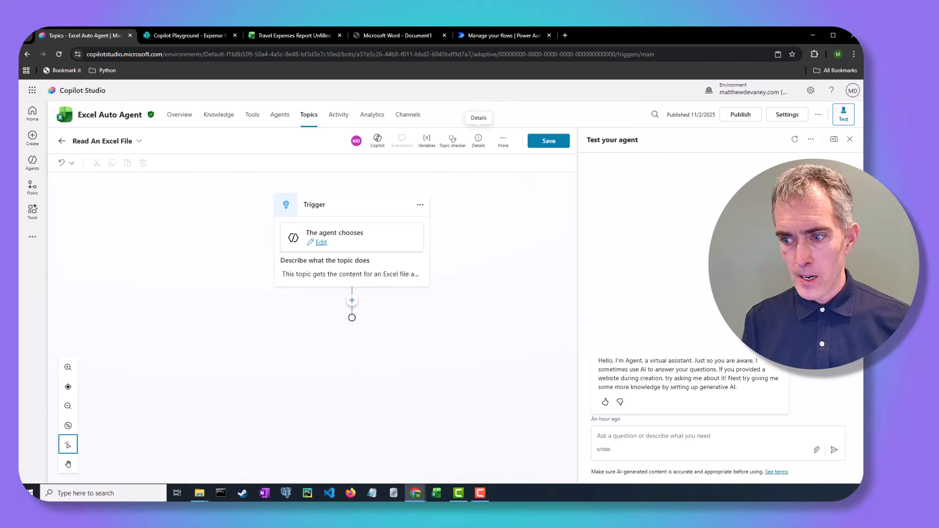
# Add SharePoint's "Get file content using path" connector action after the trigger with the existing connection, storing its result in the variable GetFileContentByPath
pyautogui.click(351, 300)
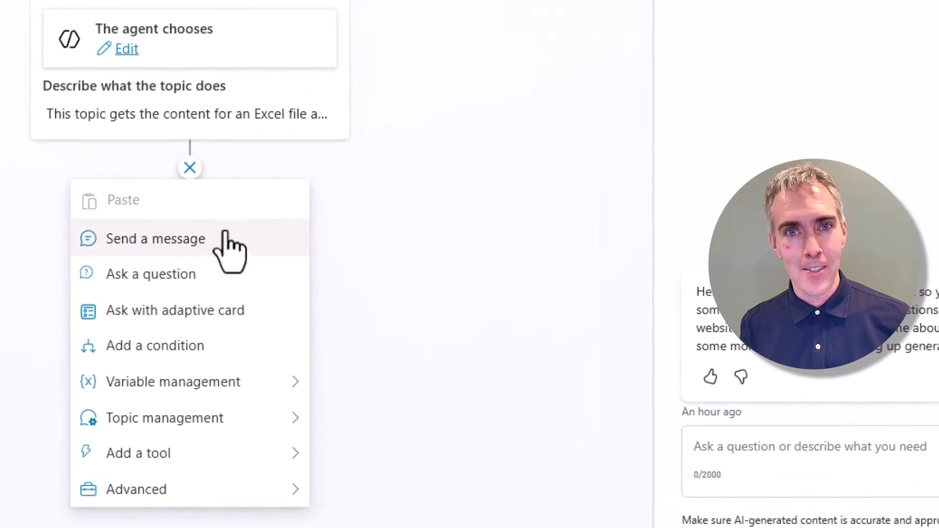
pyautogui.moveTo(186, 457)
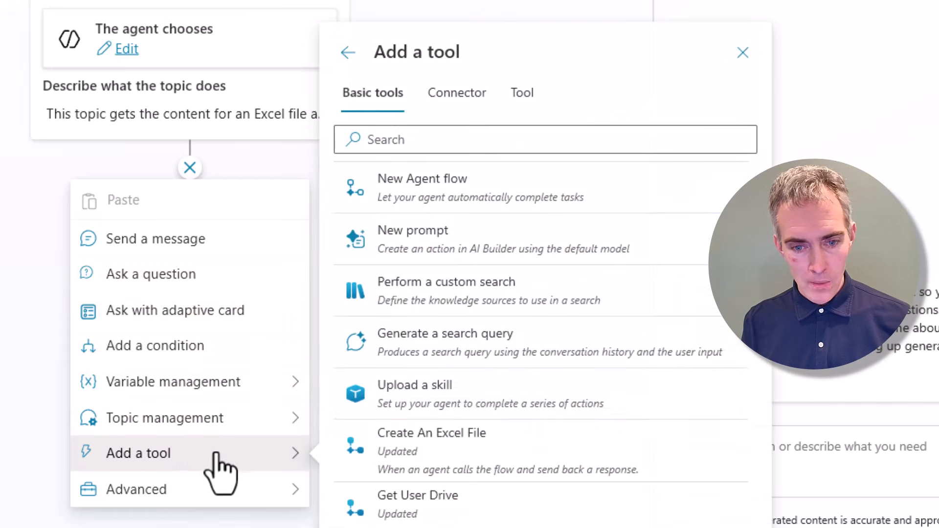
pyautogui.click(460, 109)
pyautogui.click(445, 139)
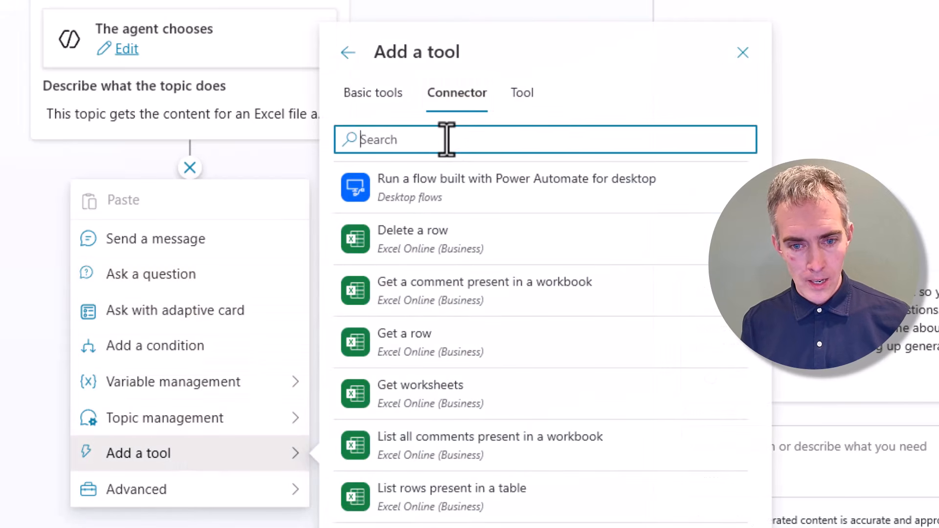
pyautogui.write('Get File Content')
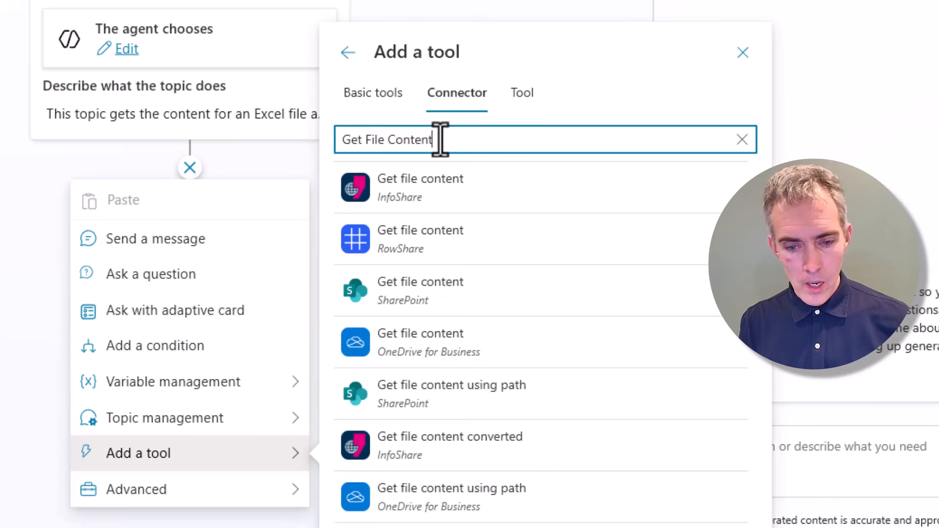
pyautogui.click(505, 397)
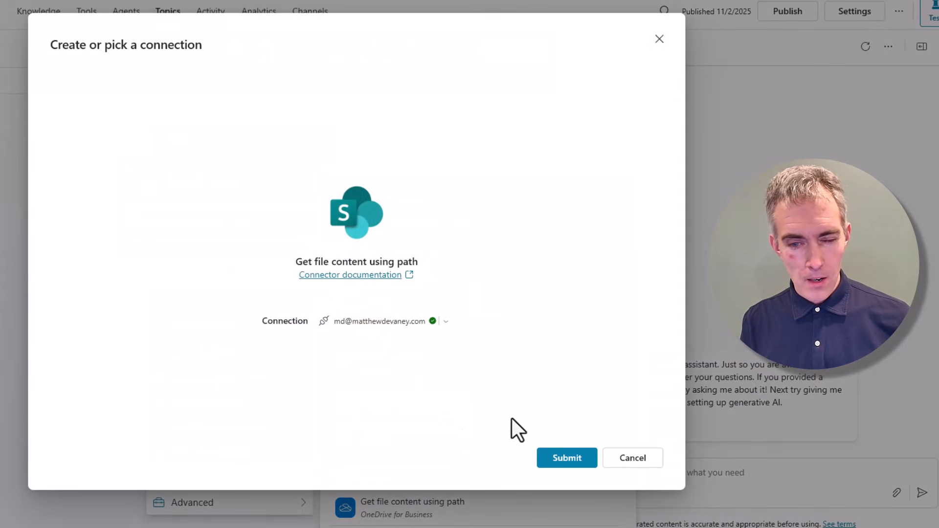
pyautogui.click(557, 459)
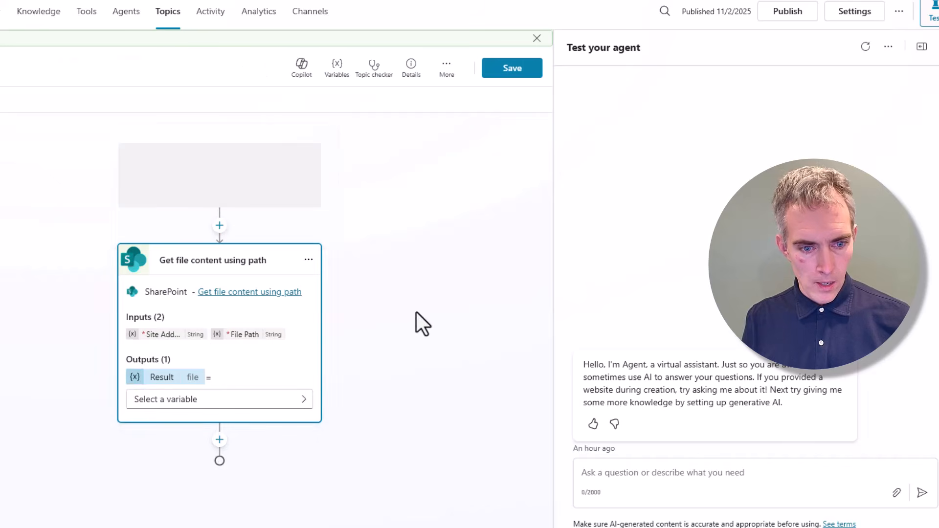
pyautogui.click(244, 403)
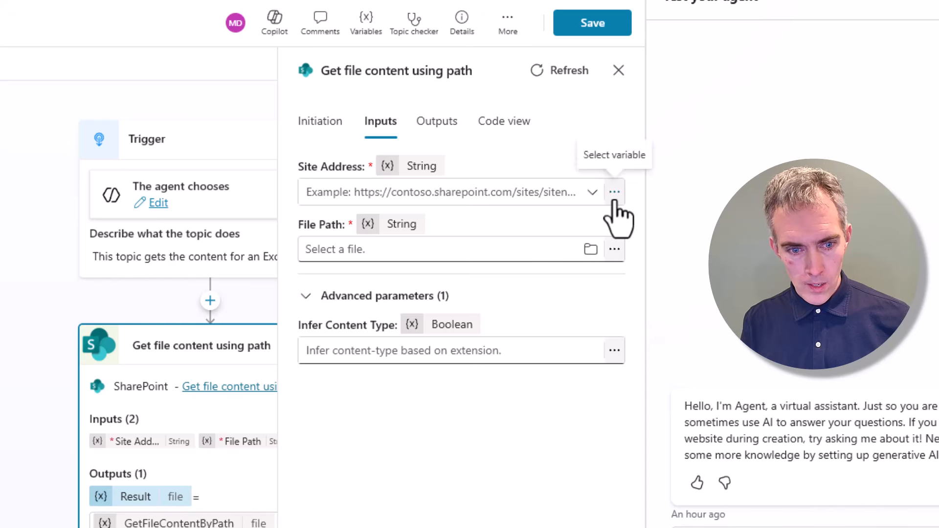
# Set the Site Address of the "Get file content using path" action to the Copilot Playground SharePoint site
pyautogui.click(539, 199)
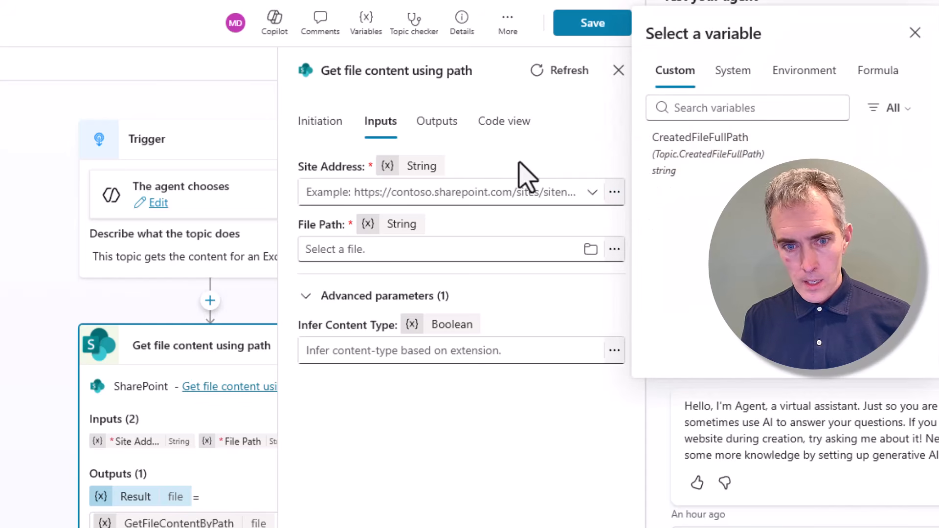
pyautogui.click(611, 192)
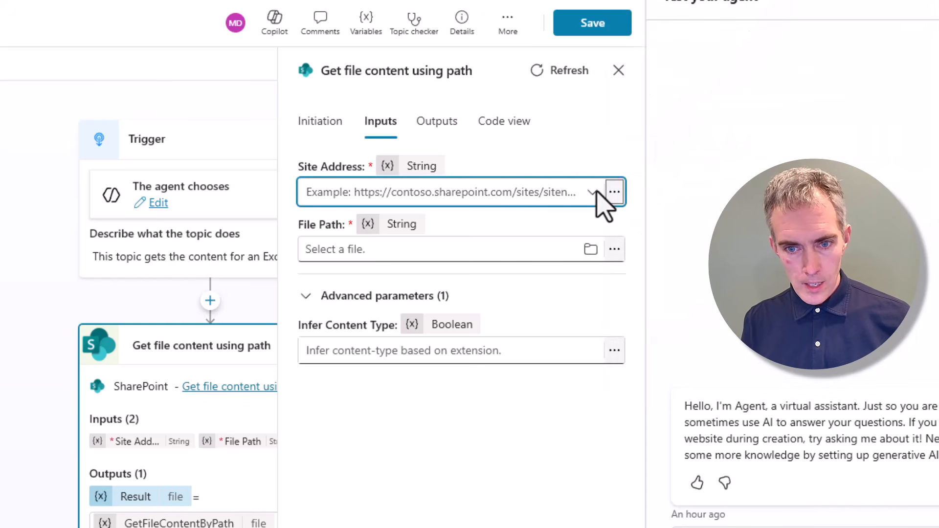
pyautogui.click(538, 196)
pyautogui.scroll(-1, 406, 267)
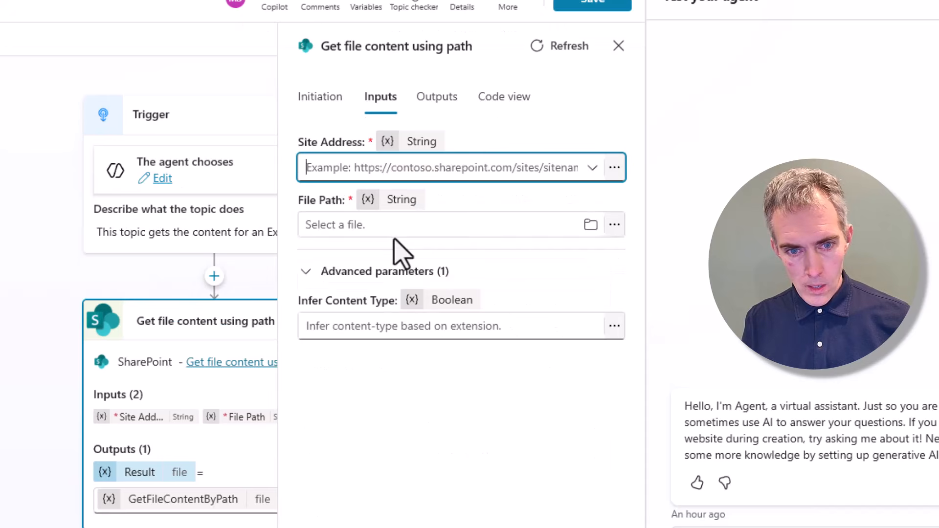
pyautogui.click(425, 175)
pyautogui.click(413, 200)
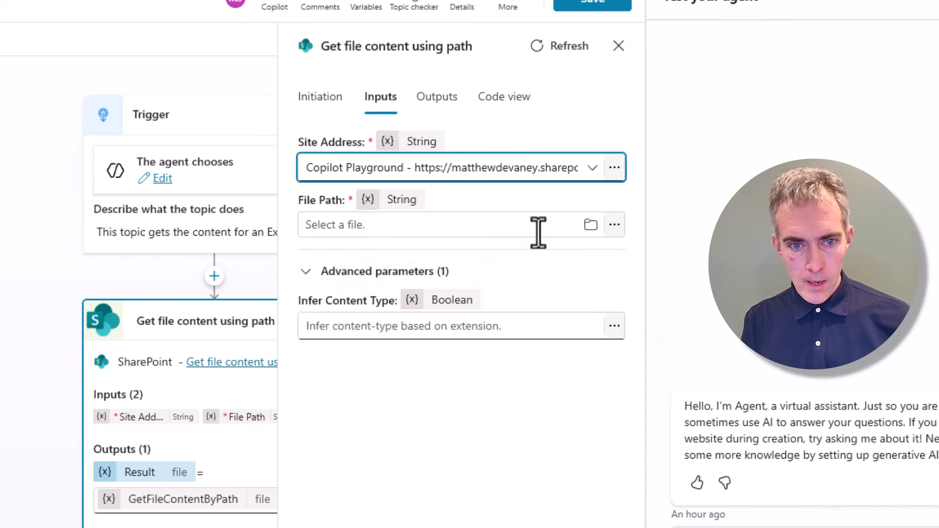
# Set the action's File Path to the CreatedFileFullPath variable and close the action's properties
pyautogui.click(545, 229)
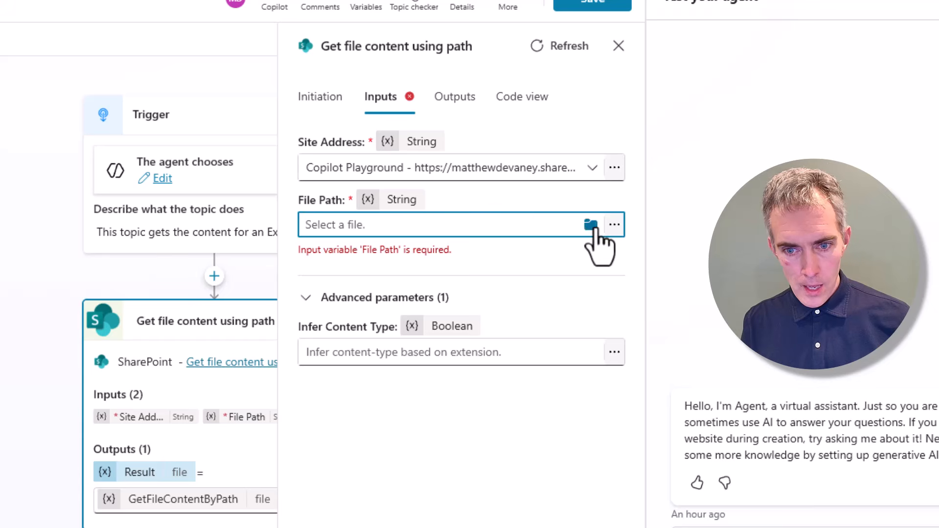
pyautogui.click(613, 230)
pyautogui.click(681, 218)
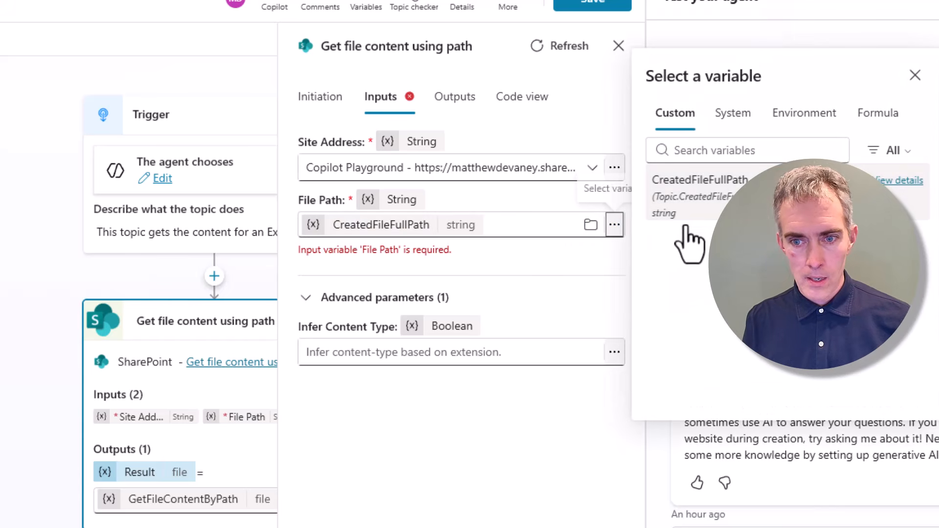
pyautogui.click(479, 395)
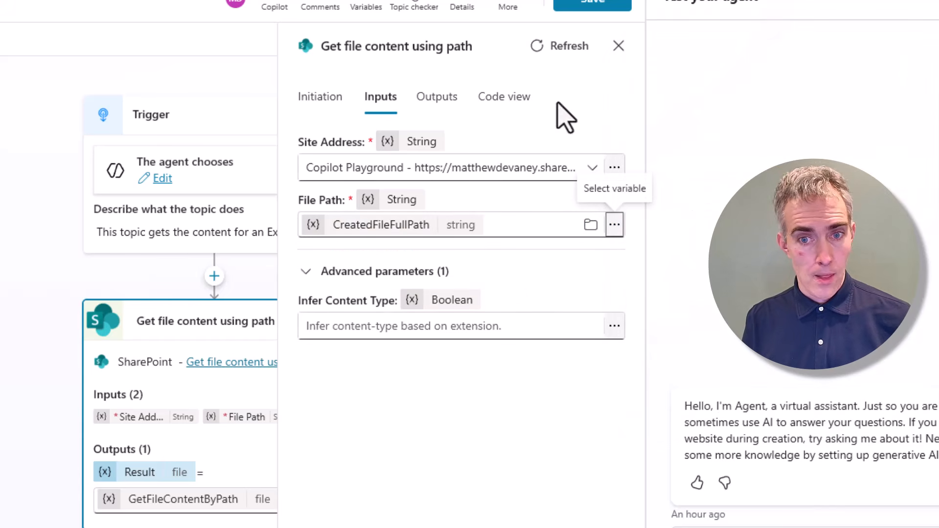
pyautogui.click(618, 46)
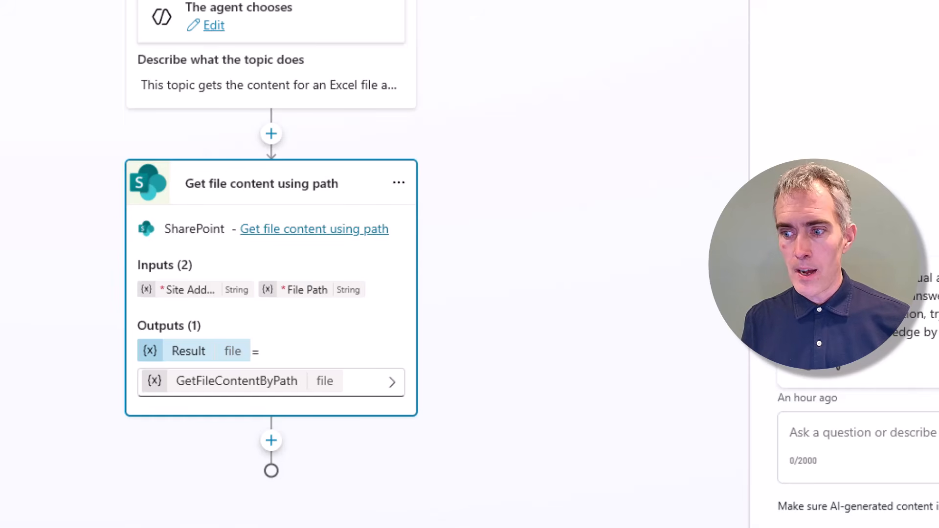
# Add a new prompt tool after the "Get file content using path" action and name it "Excel File Worksheet Values To JSON"
pyautogui.click(269, 442)
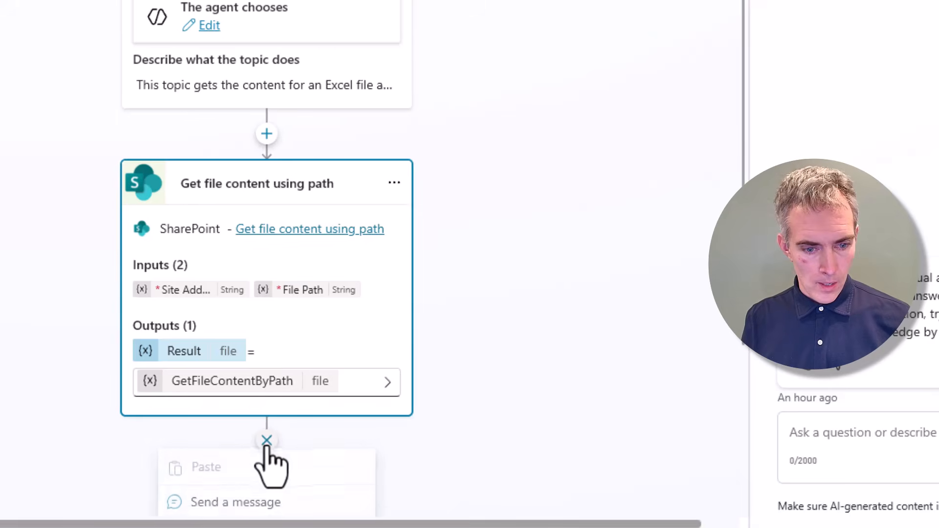
pyautogui.moveTo(294, 479)
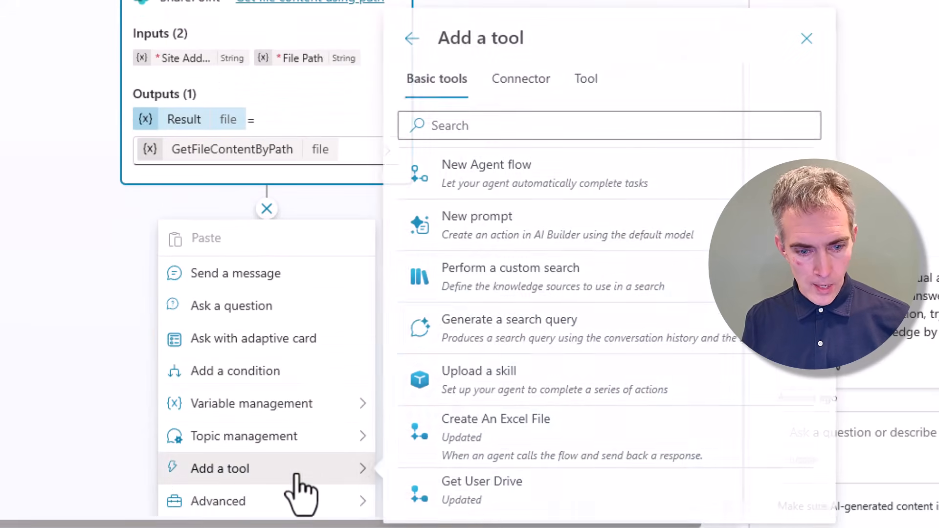
pyautogui.click(678, 234)
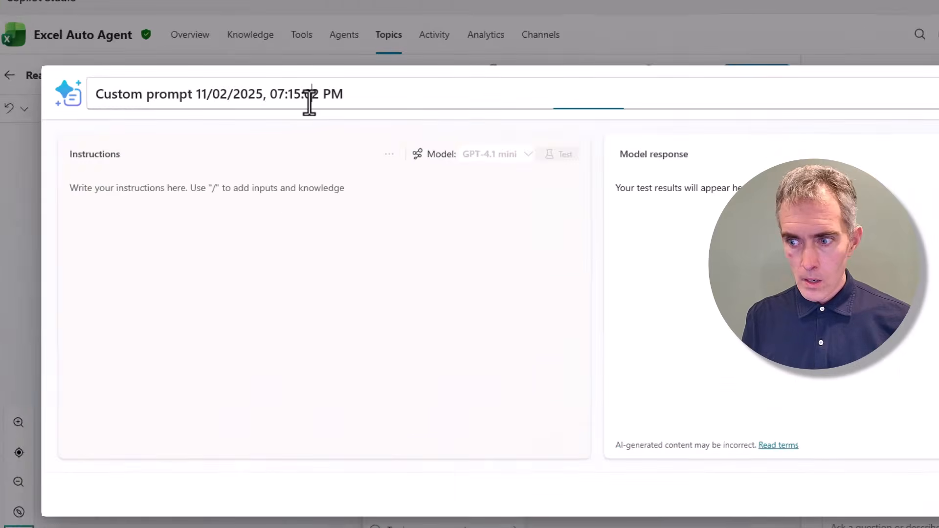
pyautogui.tripleClick(263, 153)
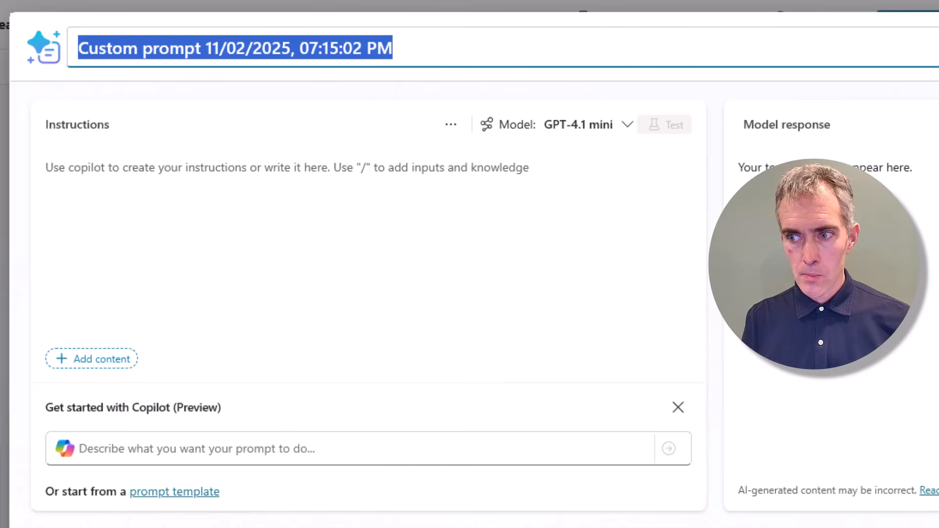
pyautogui.write('Excel File Worksheet V')
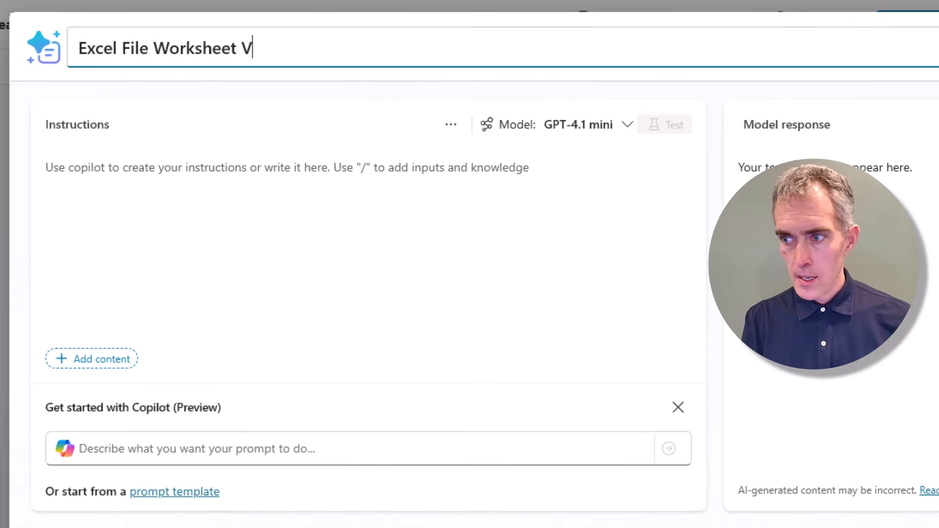
pyautogui.write('alues To JSON')
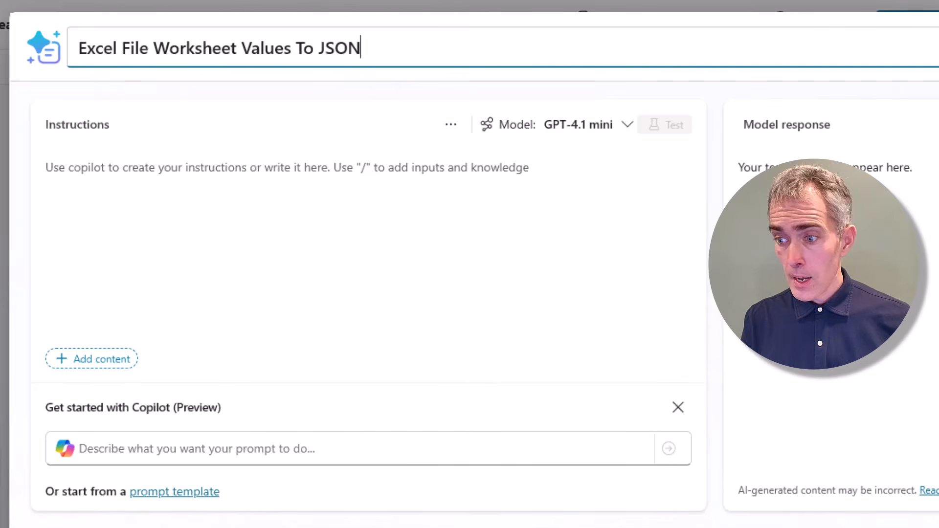
pyautogui.press('Return')
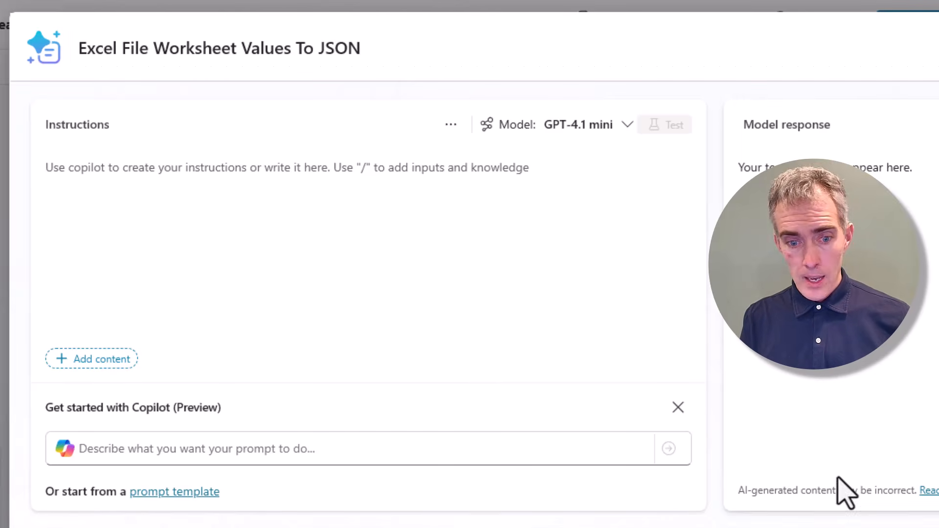
# Dismiss the Copilot starter and paste the prepared goal, inputs, extraction instructions and JSON output format into the prompt's instructions
pyautogui.click(677, 408)
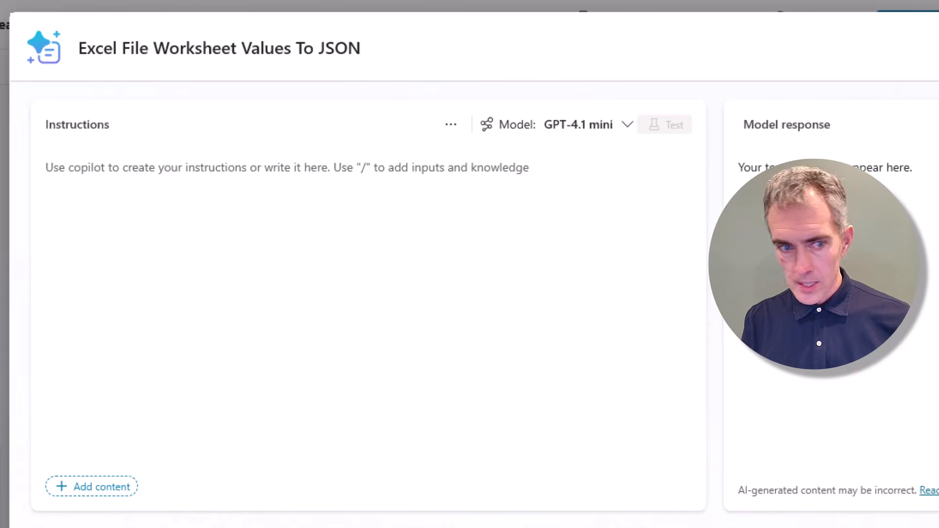
pyautogui.click(352, 204)
pyautogui.hotkey('ctrl', 'v')
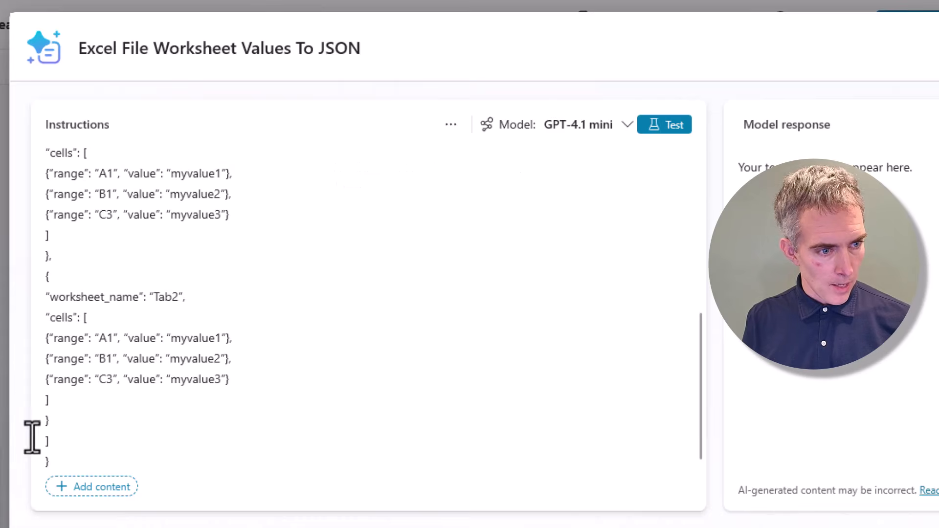
# Review the pasted prompt, examining its goal, inputs, extraction instructions and the JSON structure for worksheets, worksheet names, cells, ranges and values
pyautogui.scroll(4, 32, 437)
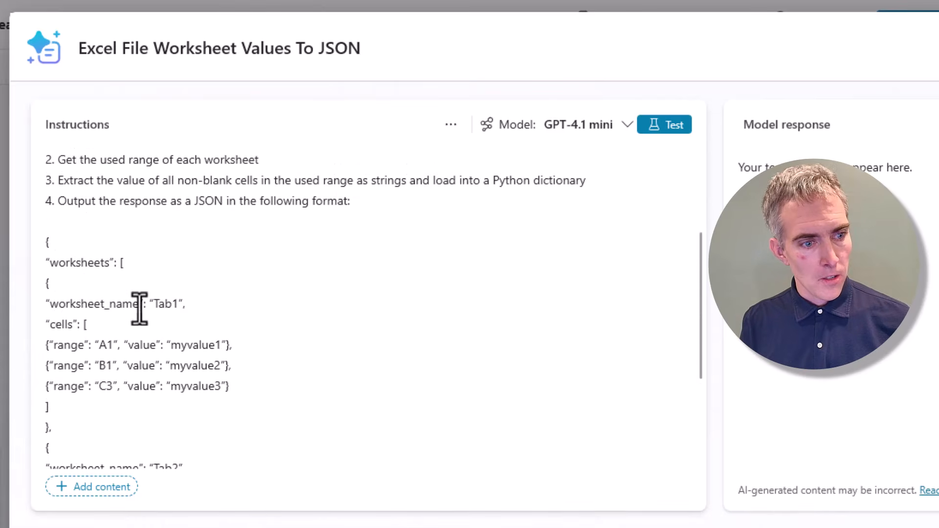
pyautogui.scroll(4, 161, 332)
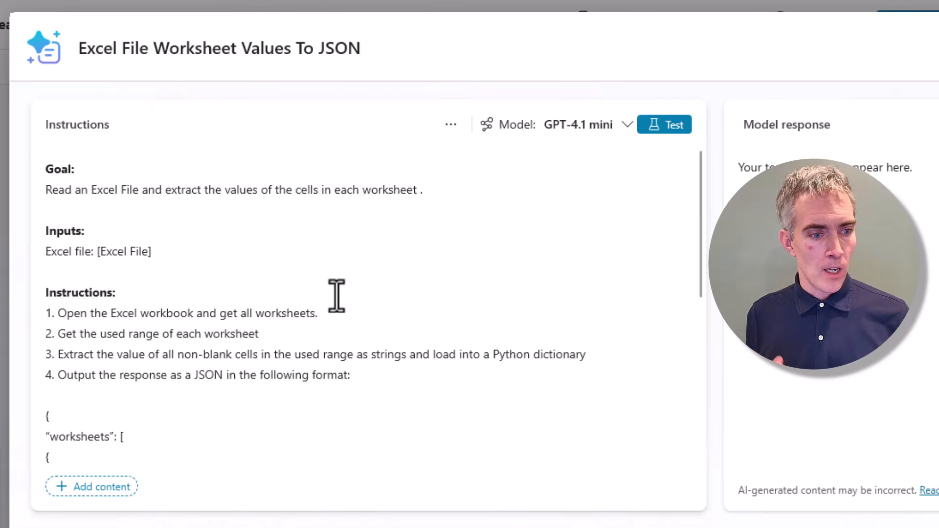
pyautogui.scroll(-4, 218, 357)
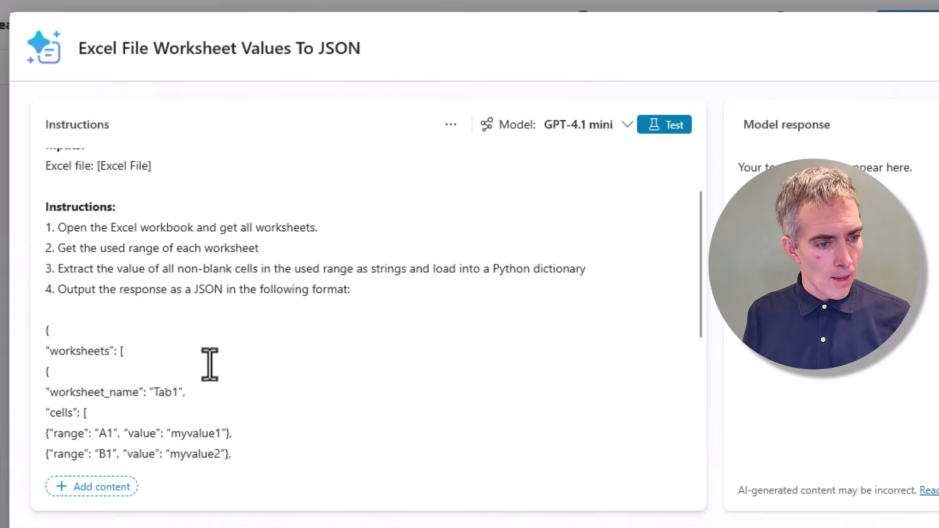
pyautogui.scroll(-2, 211, 377)
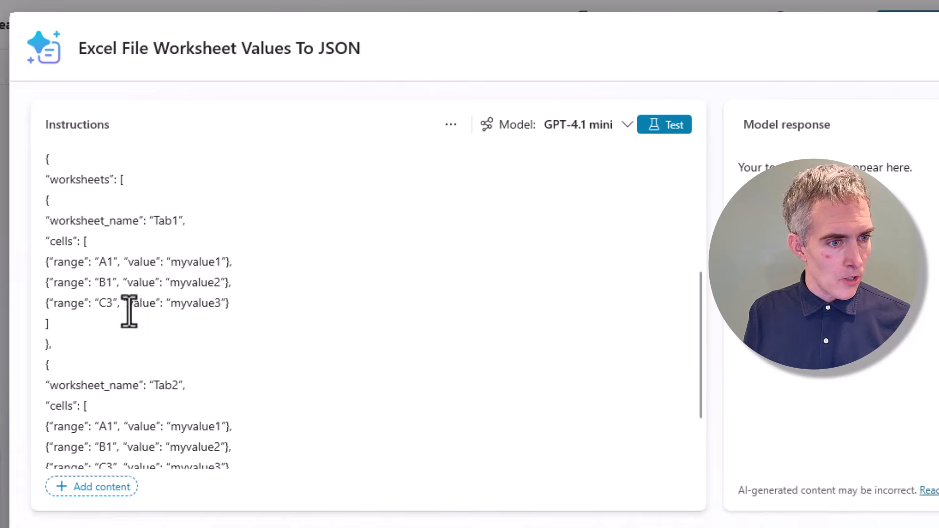
pyautogui.doubleClick(83, 177)
pyautogui.doubleClick(91, 221)
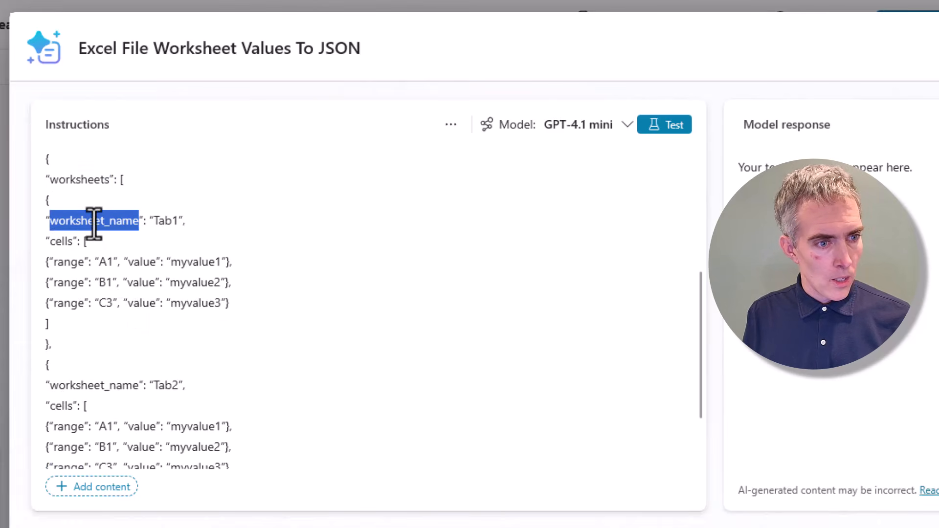
pyautogui.doubleClick(63, 241)
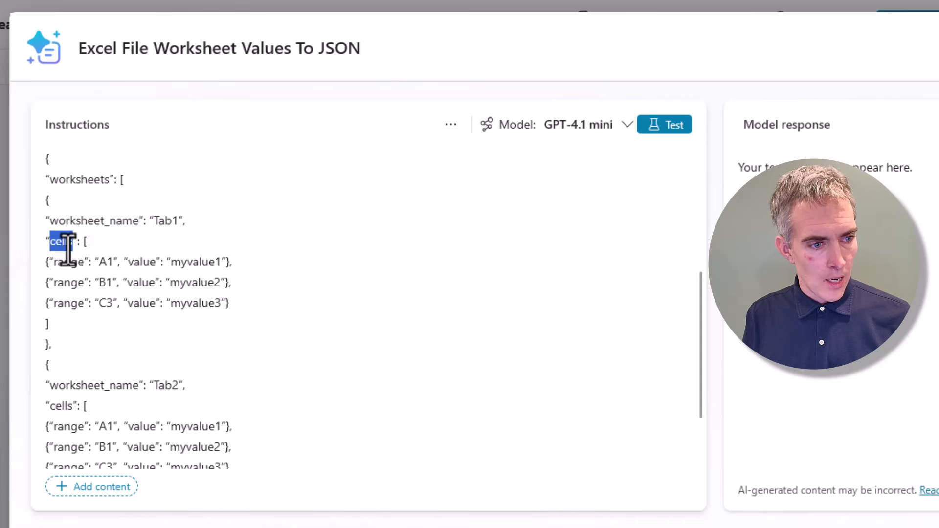
pyautogui.doubleClick(69, 262)
pyautogui.doubleClick(203, 264)
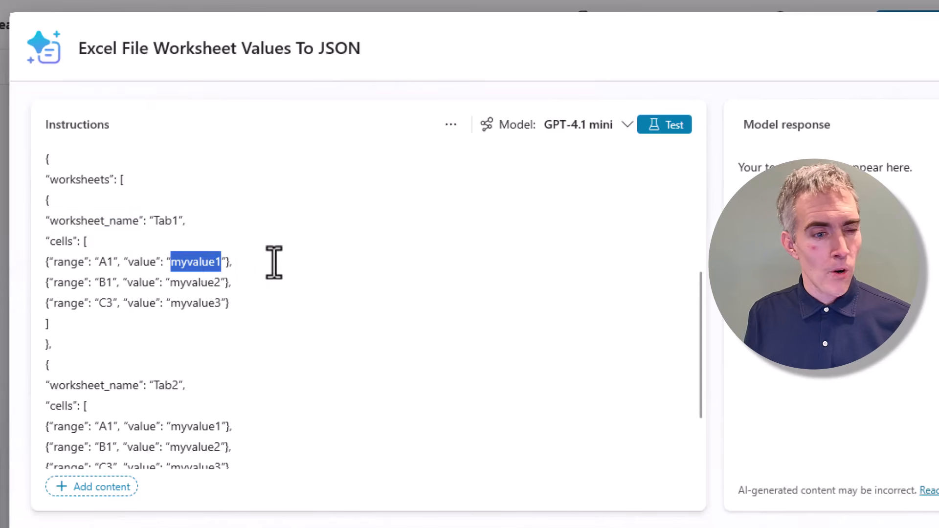
pyautogui.click(77, 263)
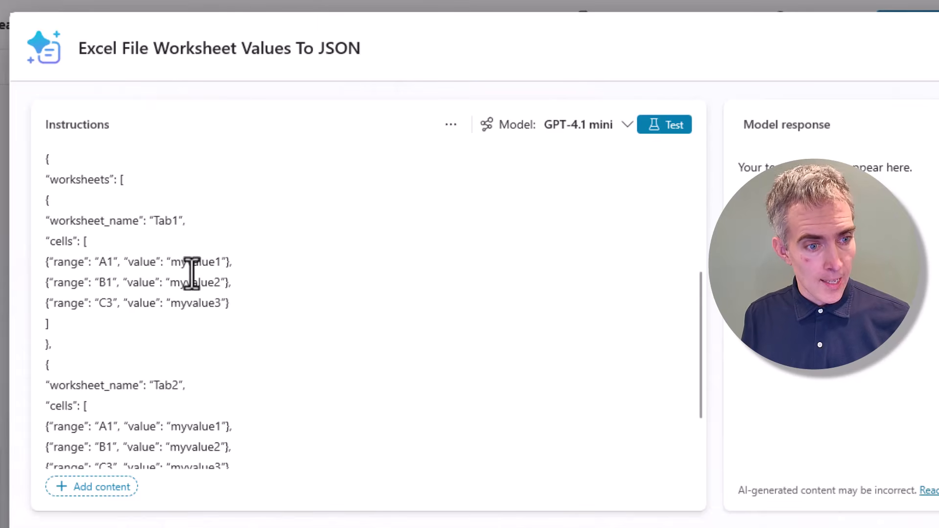
pyautogui.scroll(4, 315, 329)
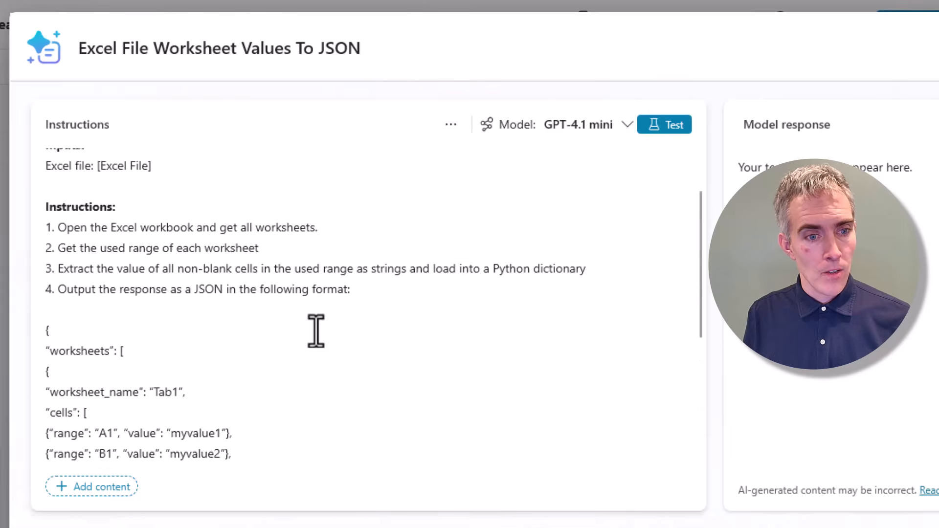
pyautogui.scroll(2, 349, 330)
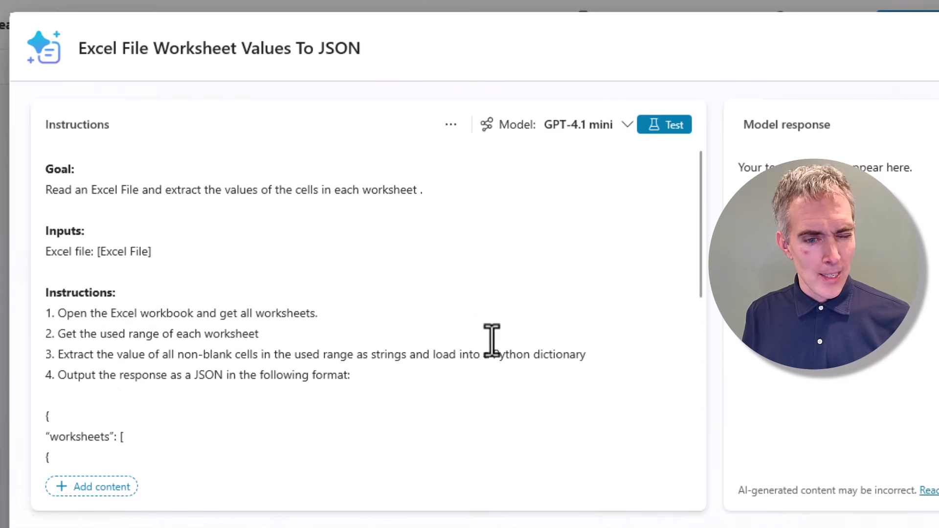
pyautogui.doubleClick(503, 353)
pyautogui.click(352, 315)
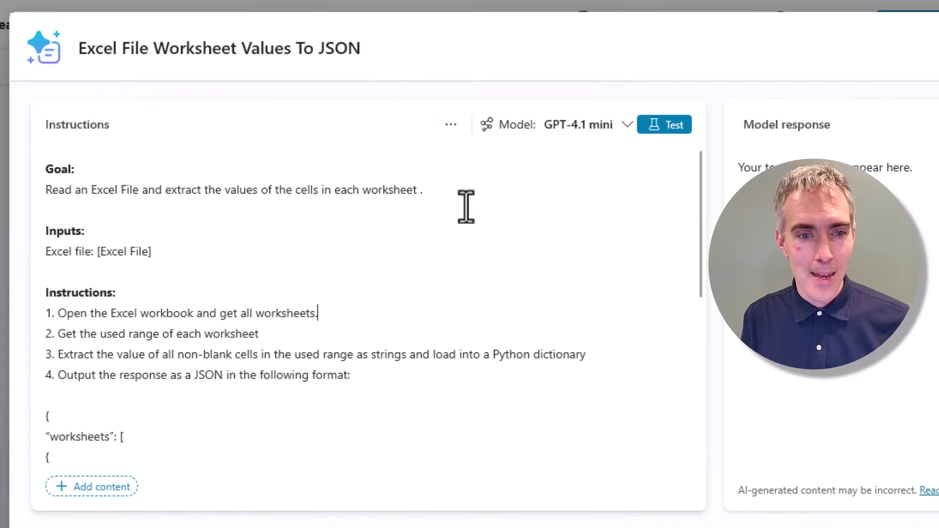
# Enable the code interpreter in the prompt's settings and return to the instructions
pyautogui.click(450, 125)
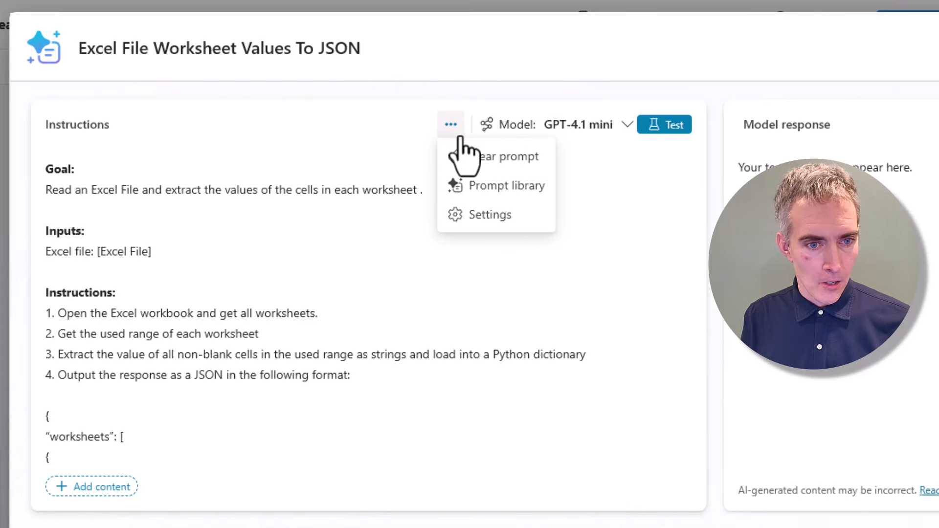
pyautogui.click(478, 221)
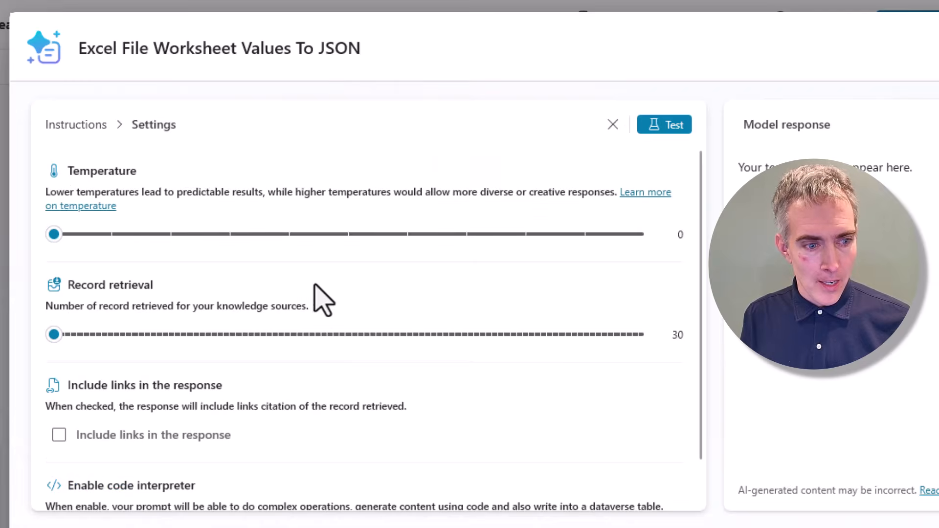
pyautogui.scroll(-1, 264, 350)
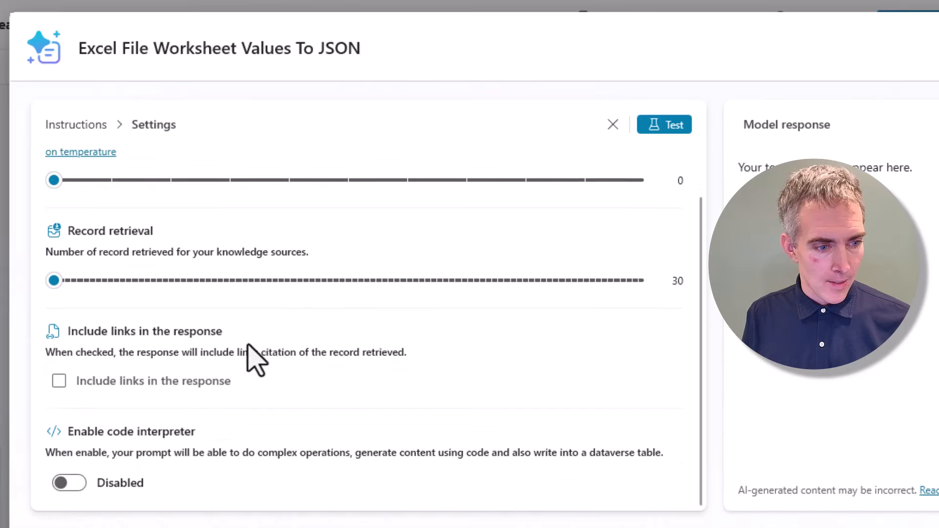
pyautogui.click(69, 483)
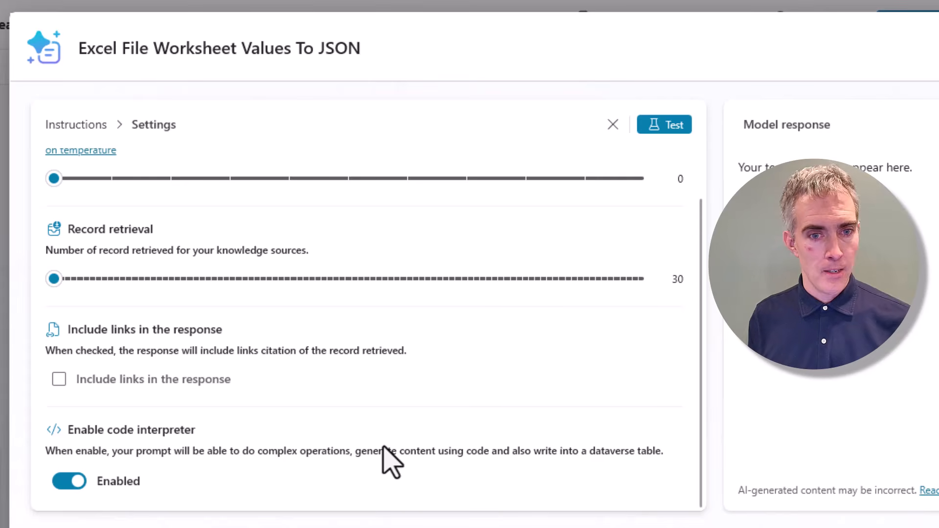
pyautogui.scroll(2, 502, 273)
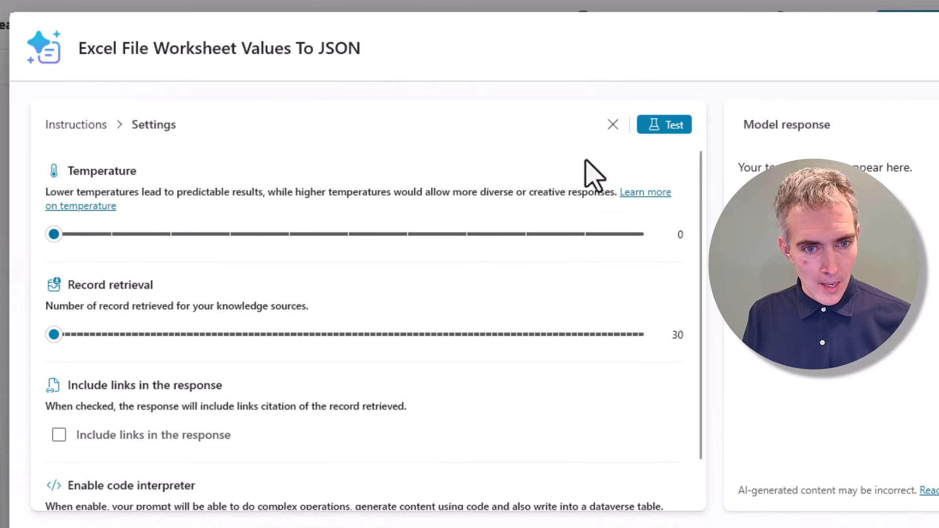
pyautogui.click(612, 125)
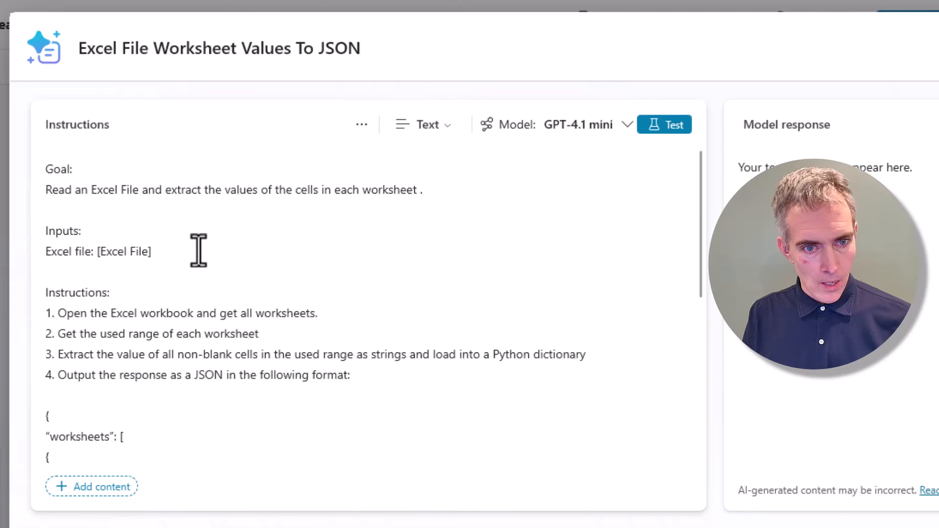
# Replace the [Excel File] placeholder in the prompt's inputs with a document input named "Excel File"
pyautogui.moveTo(167, 253); pyautogui.dragTo(97, 253)
pyautogui.press('BackSpace')
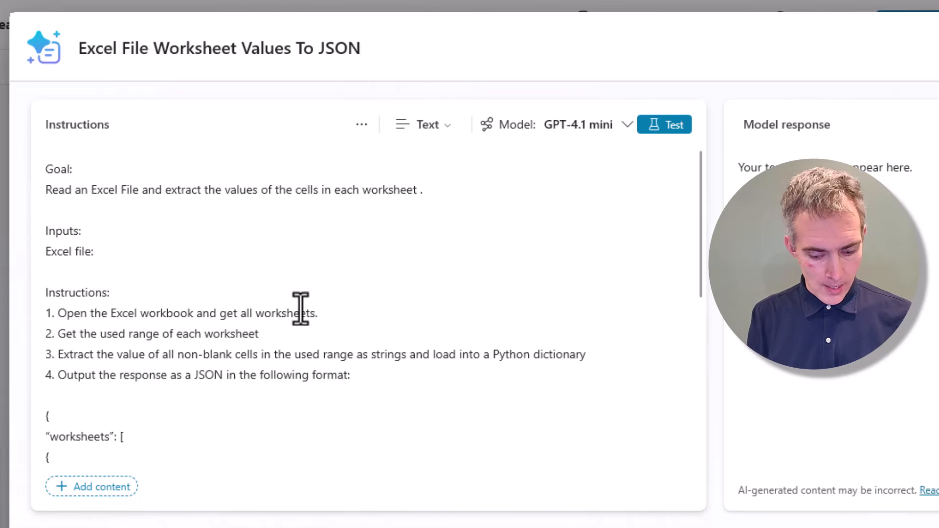
pyautogui.write('/')
pyautogui.press('Down')
pyautogui.press('Return')
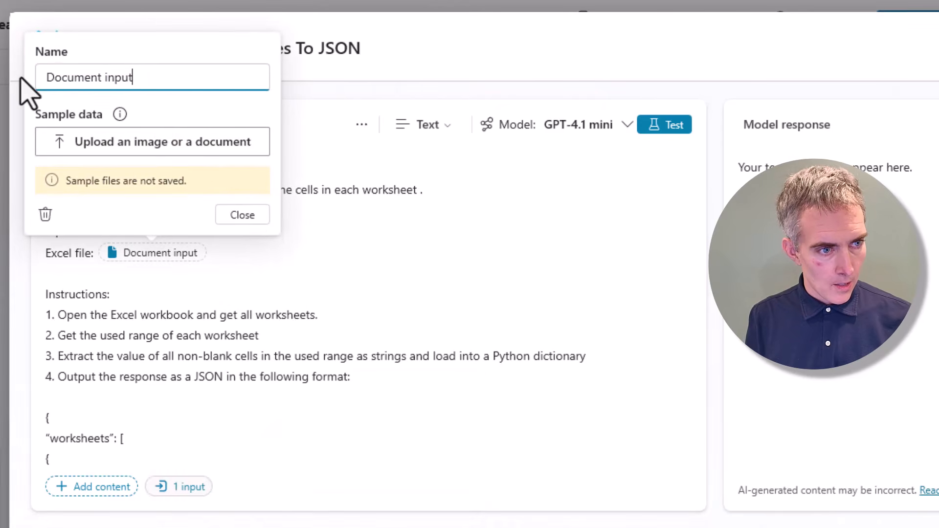
pyautogui.tripleClick(63, 77)
pyautogui.write('Excel File')
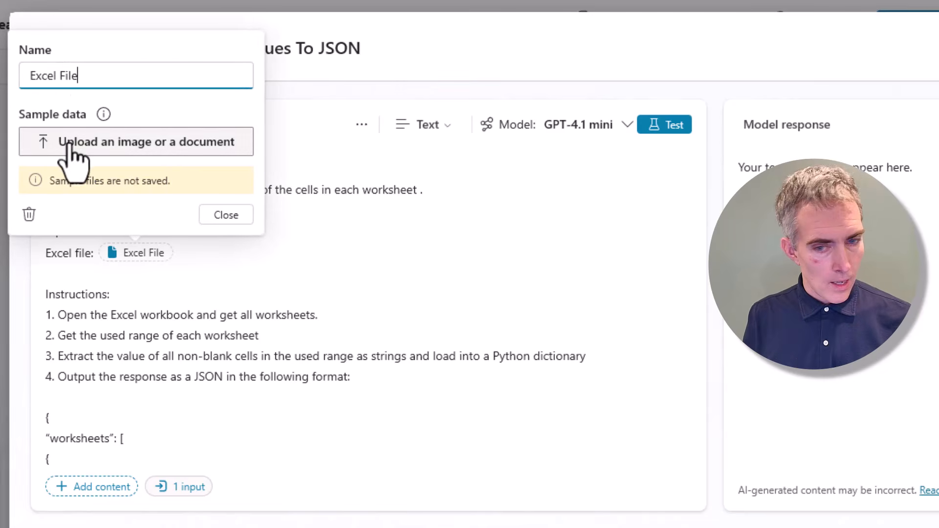
# Upload the unfilled travel expenses report workbook from the Desktop folder as sample data for the Excel File input
pyautogui.click(44, 142)
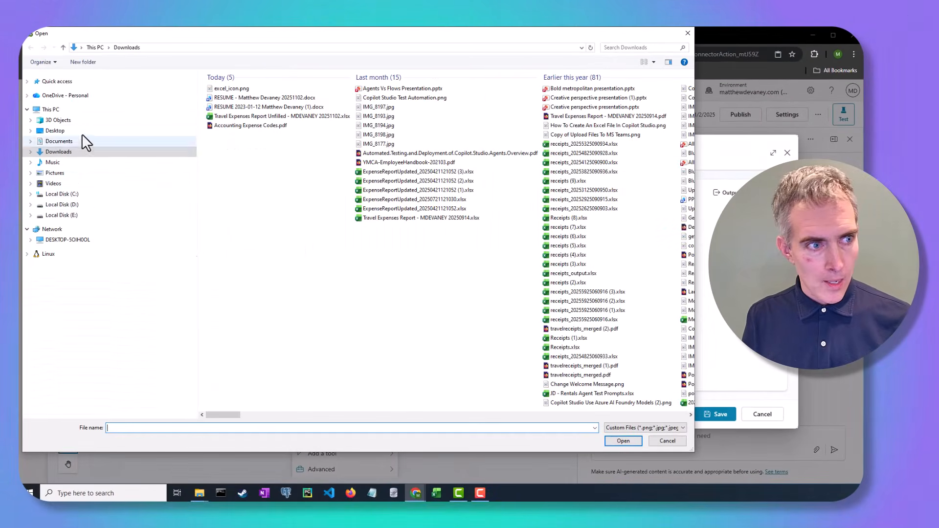
pyautogui.click(59, 131)
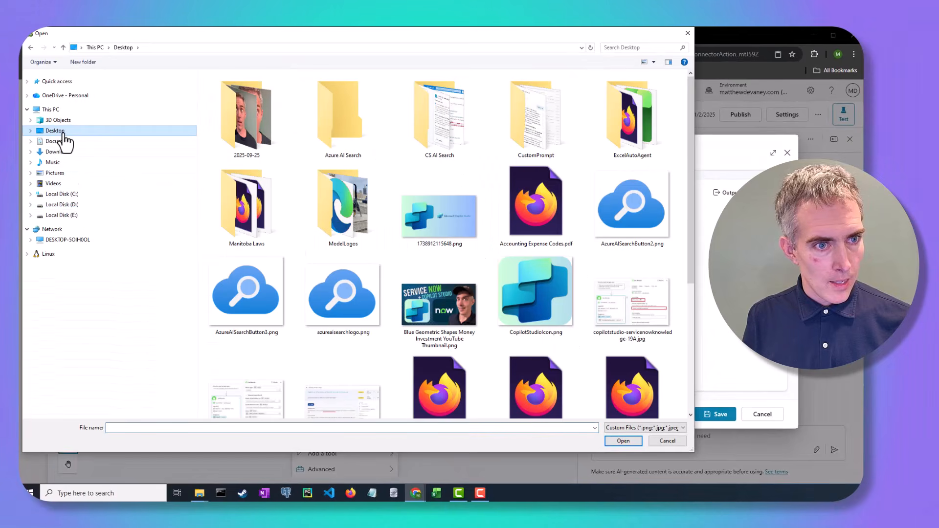
pyautogui.scroll(-5, 435, 268)
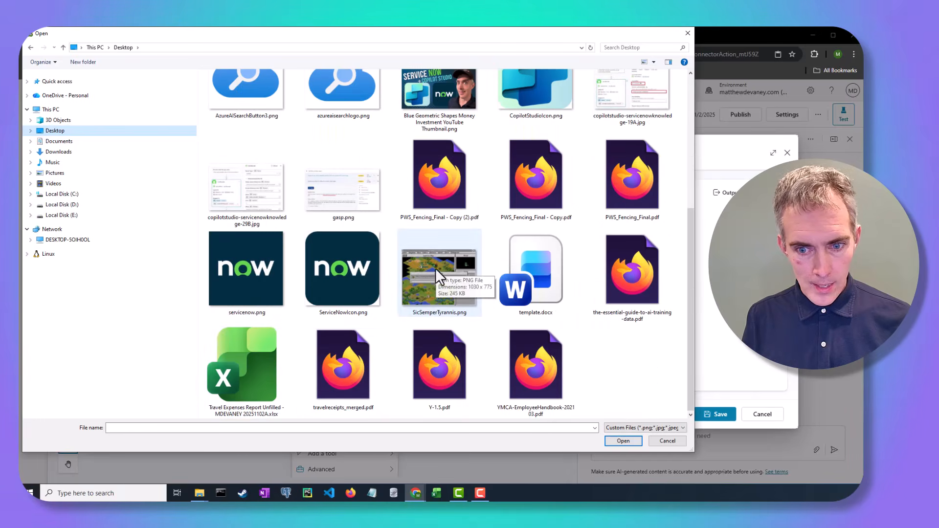
pyautogui.doubleClick(254, 374)
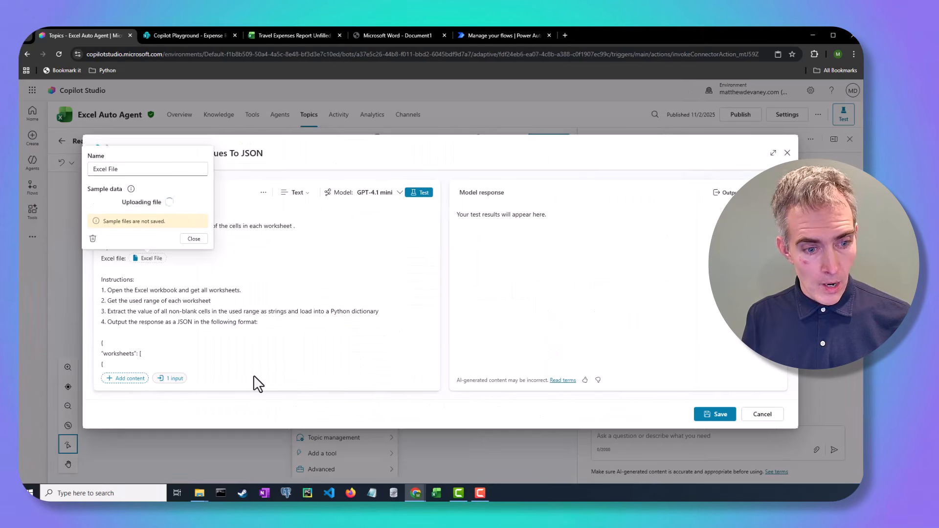
pyautogui.click(191, 239)
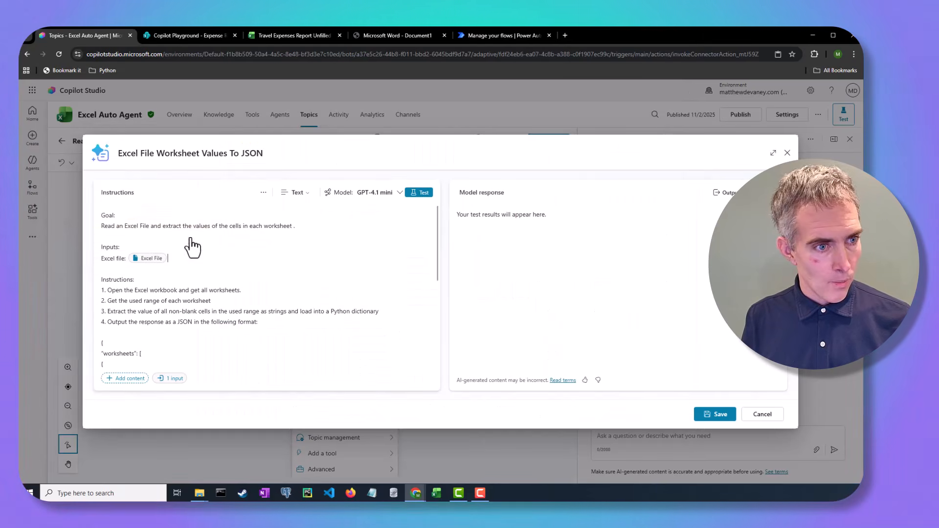
# Test the prompt with the sample workbook, set its output format to JSON and test it again
pyautogui.click(423, 194)
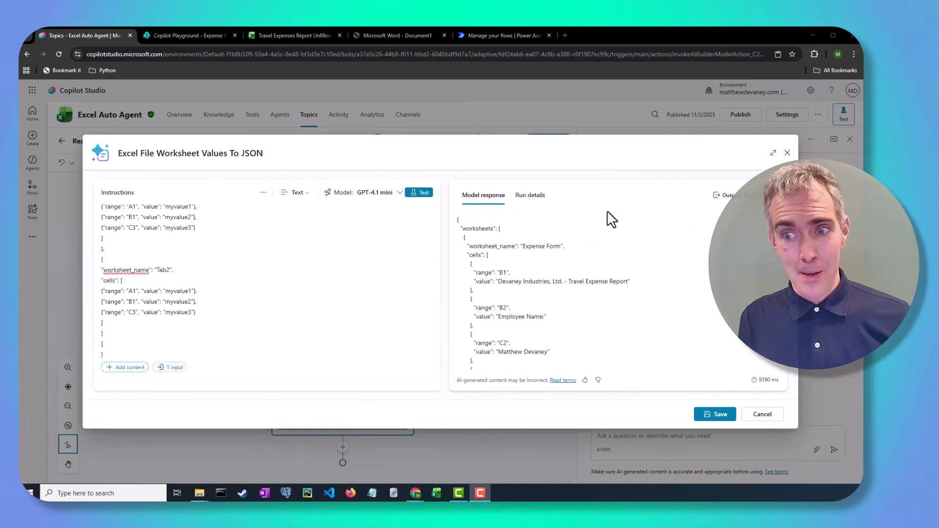
pyautogui.click(758, 195)
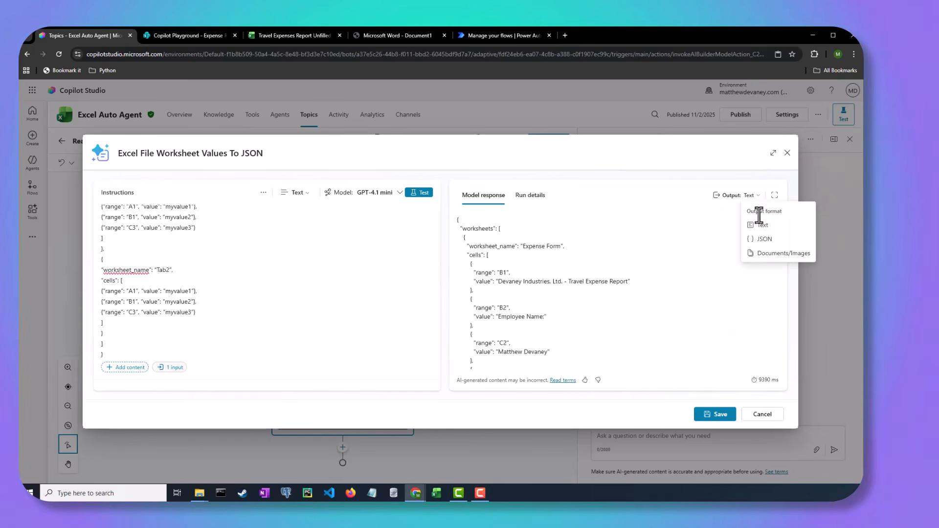
pyautogui.click(771, 239)
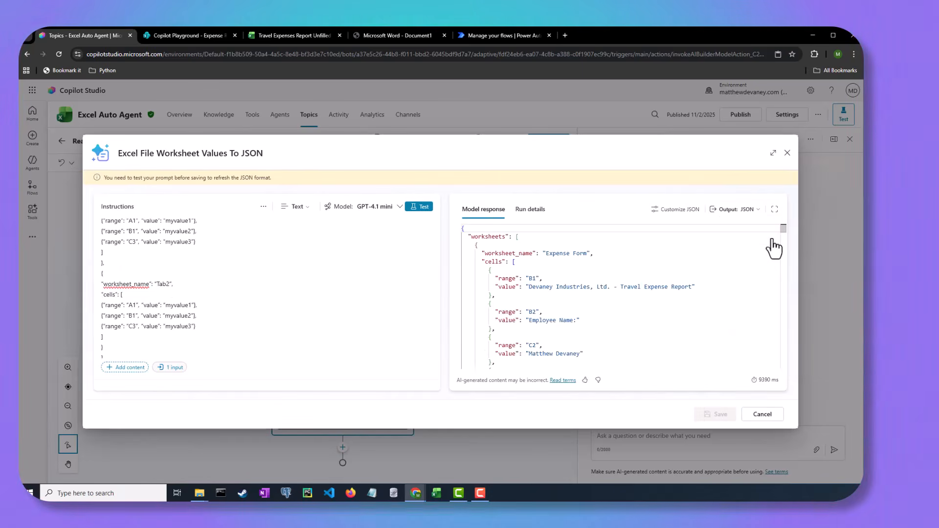
pyautogui.click(418, 207)
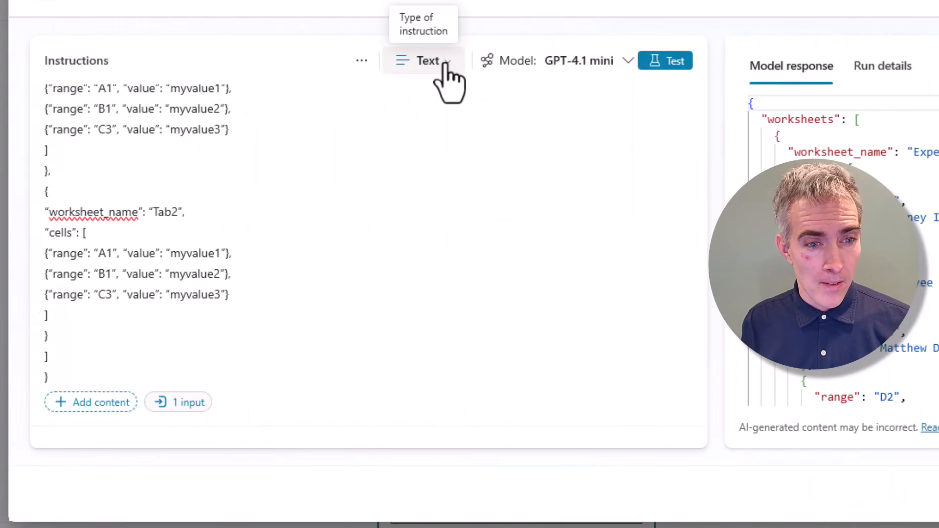
# Convert the prompt's instructions from text to code, and save the prompt after copying its entire JSON response
pyautogui.click(446, 66)
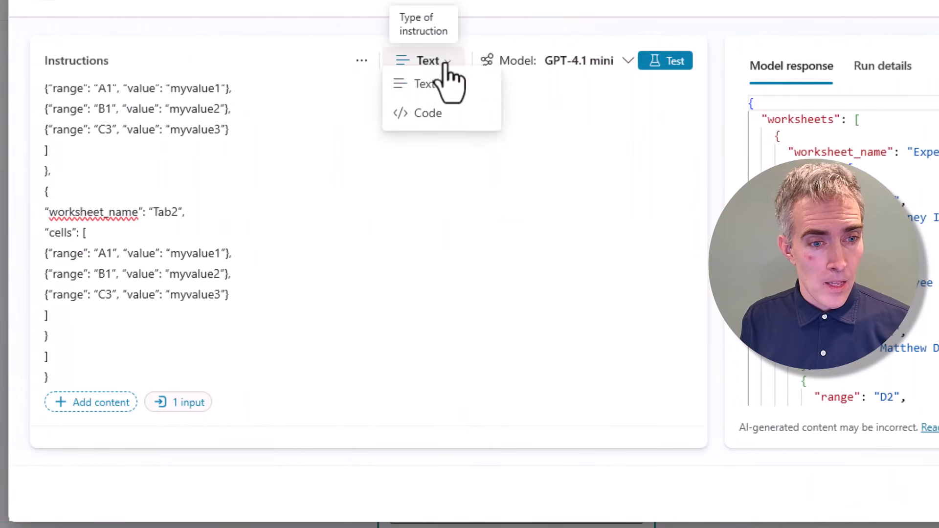
pyautogui.click(434, 123)
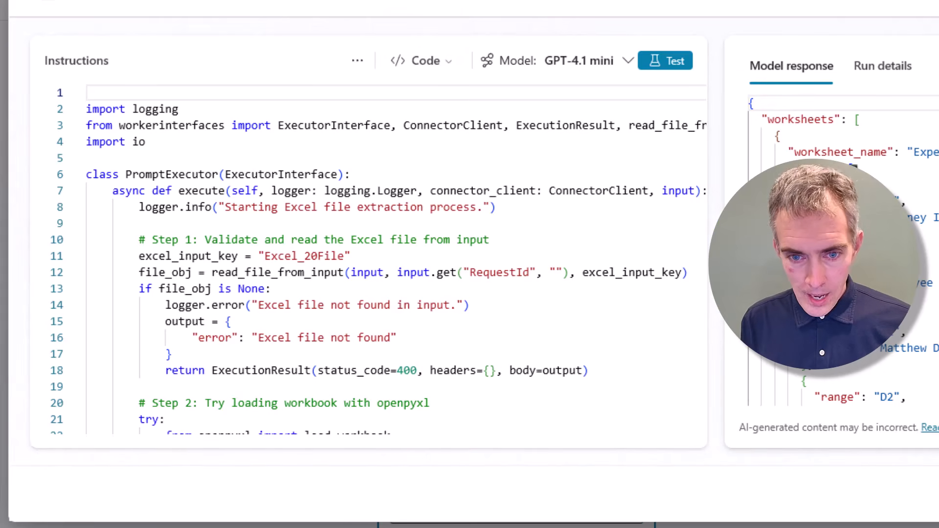
pyautogui.hotkey('ctrl', 'a')
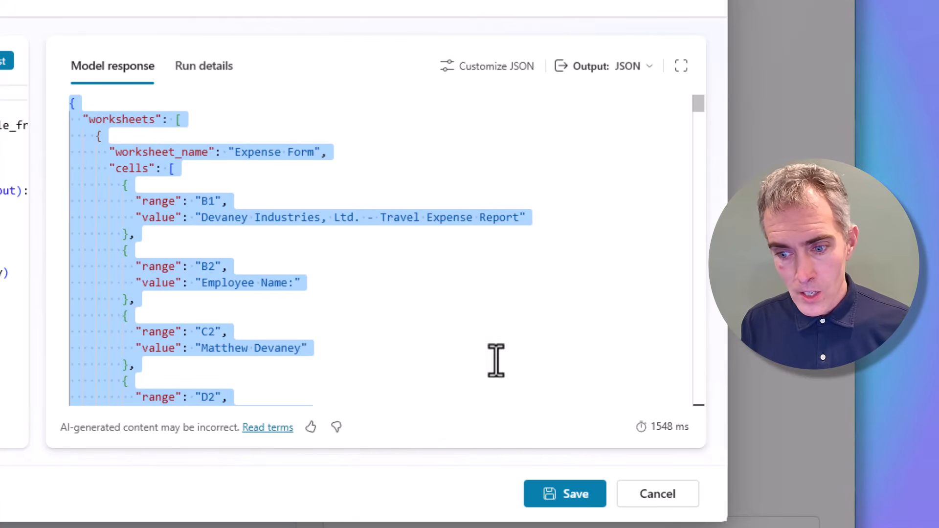
pyautogui.click(565, 494)
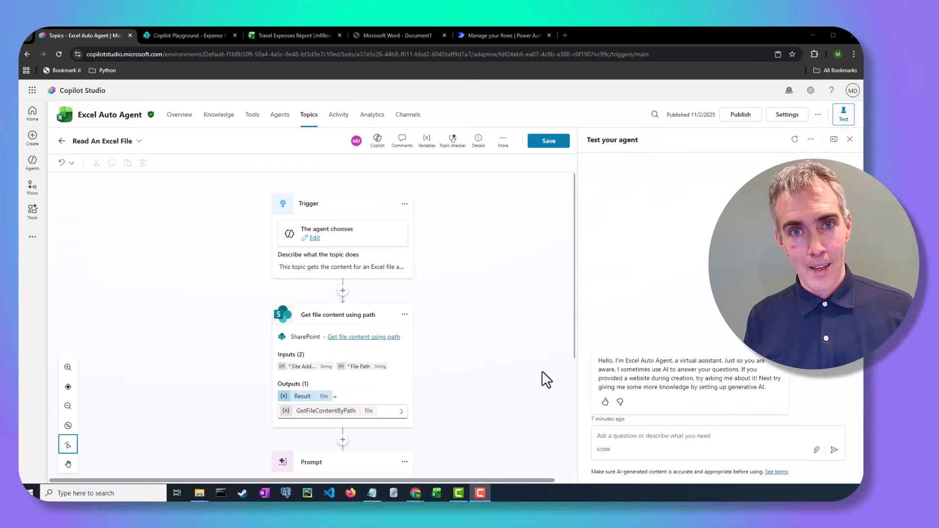
# Assign the GetFileContentByPath variable to the prompt's Excel_20File input and check the properties of the PromptOutput variable
pyautogui.scroll(-3, 465, 362)
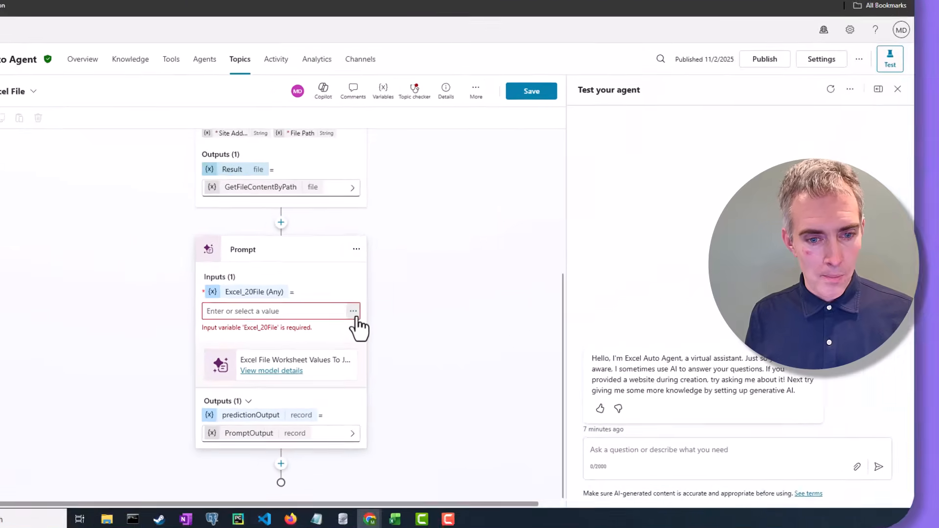
pyautogui.click(402, 320)
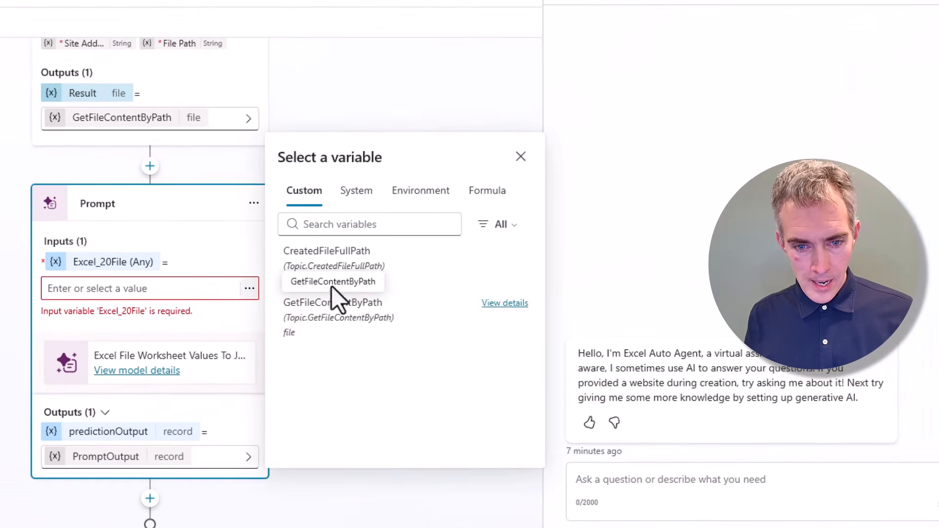
pyautogui.click(364, 326)
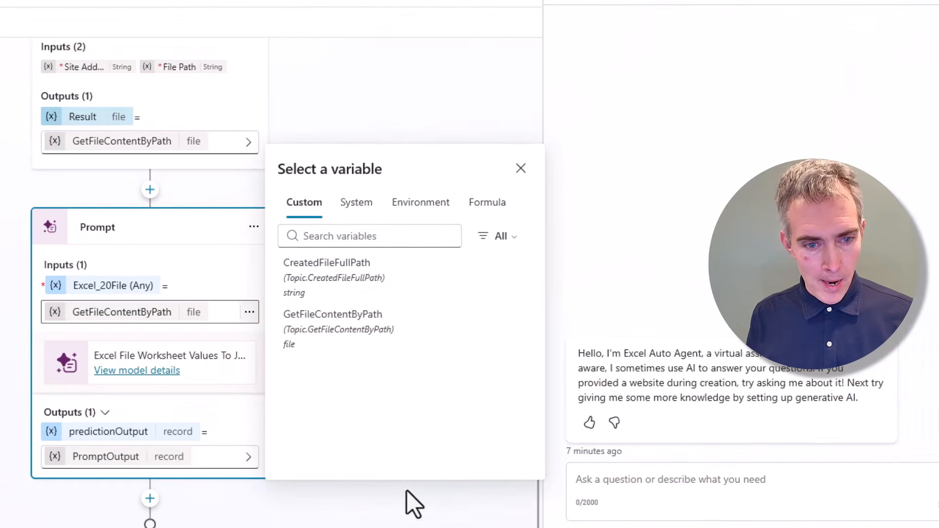
pyautogui.click(161, 462)
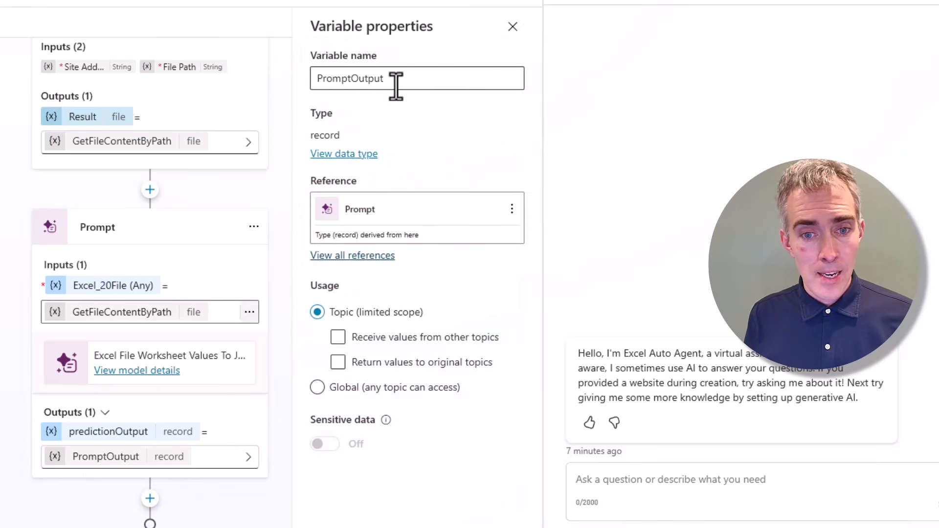
pyautogui.click(512, 27)
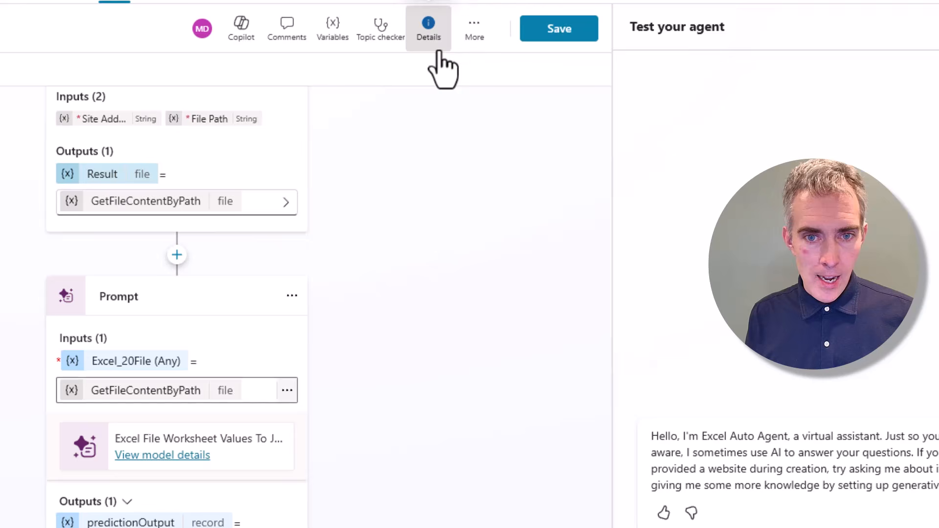
# Create a topic output variable named ExcelFileCellValues in the topic details
pyautogui.click(439, 51)
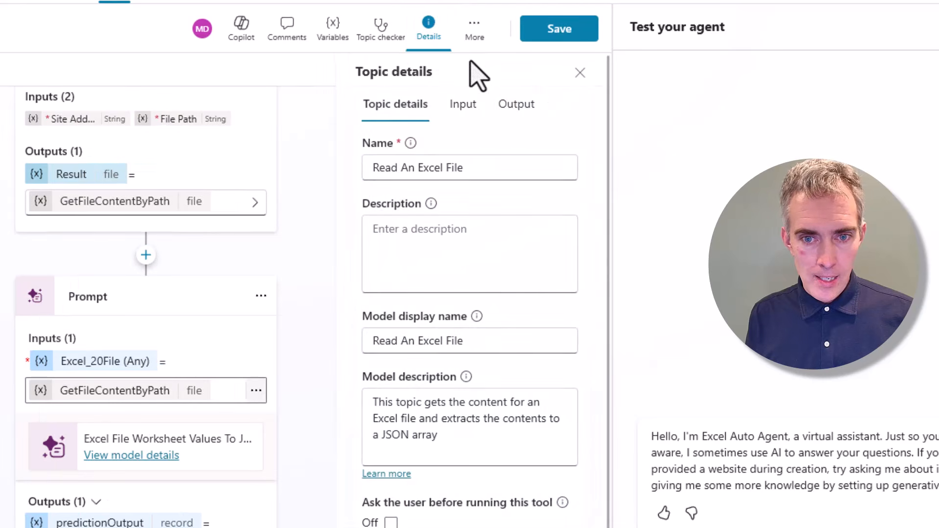
pyautogui.click(508, 107)
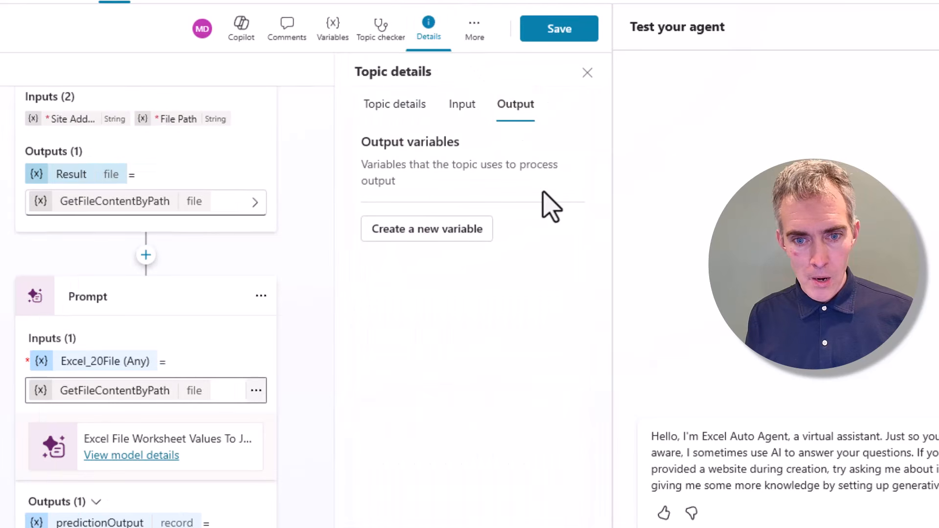
pyautogui.click(453, 238)
pyautogui.doubleClick(378, 296)
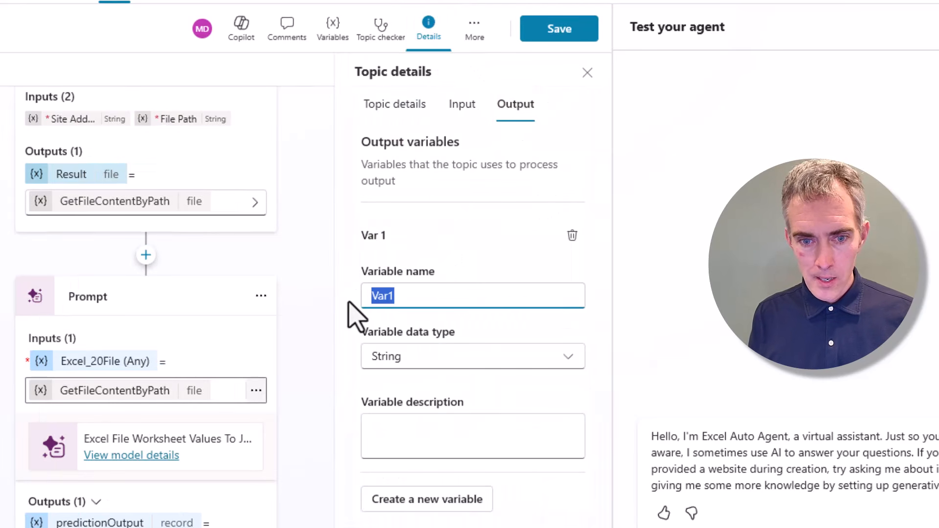
pyautogui.write('Excel')
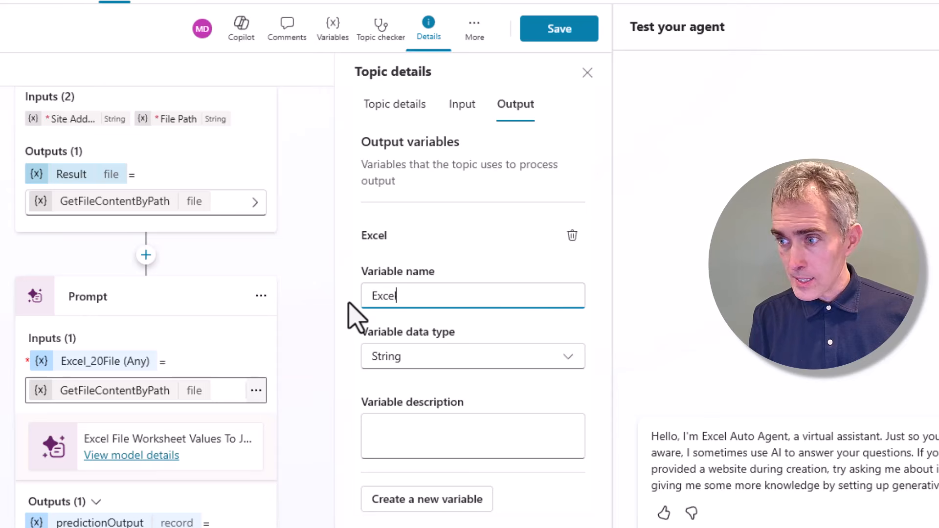
pyautogui.write('FileCell')
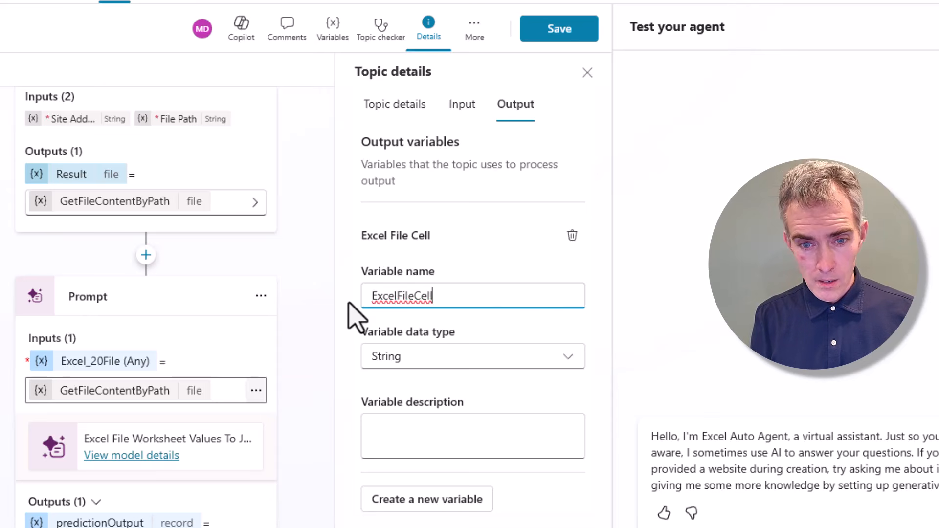
pyautogui.write('Values')
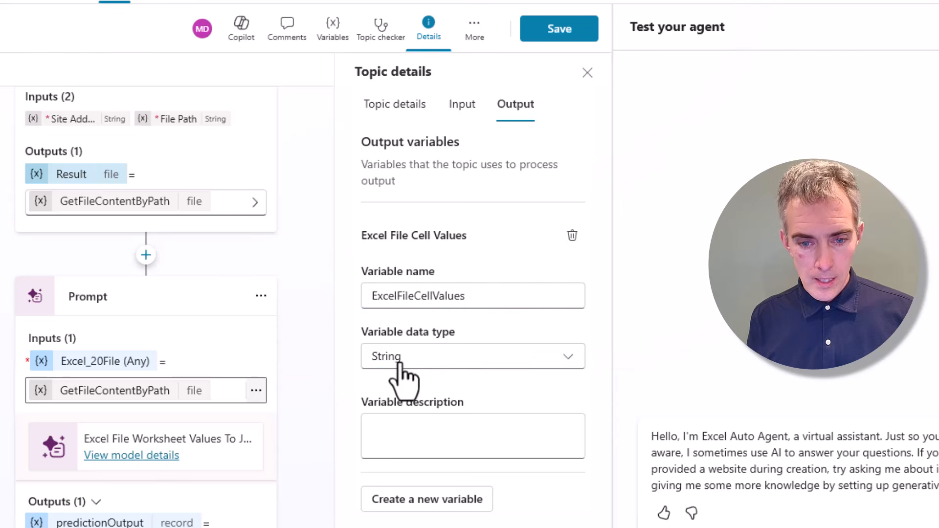
pyautogui.click(465, 362)
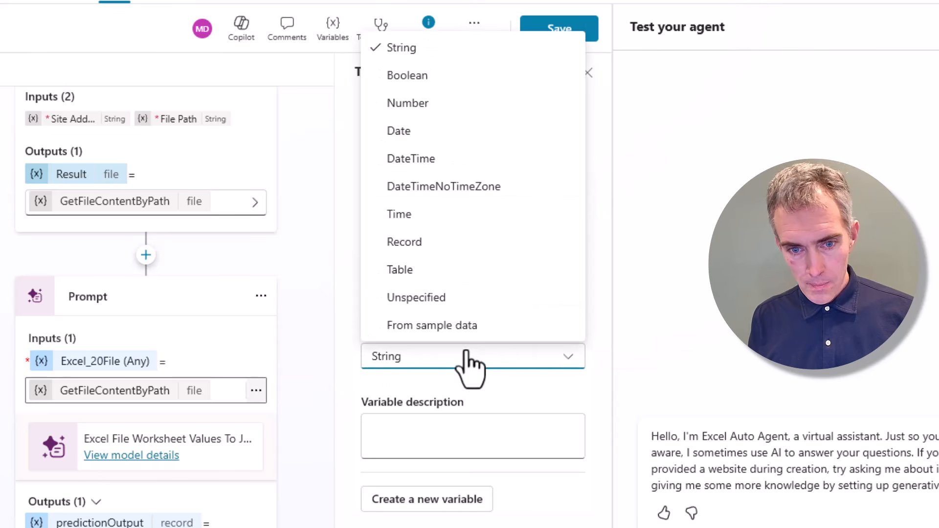
pyautogui.click(449, 244)
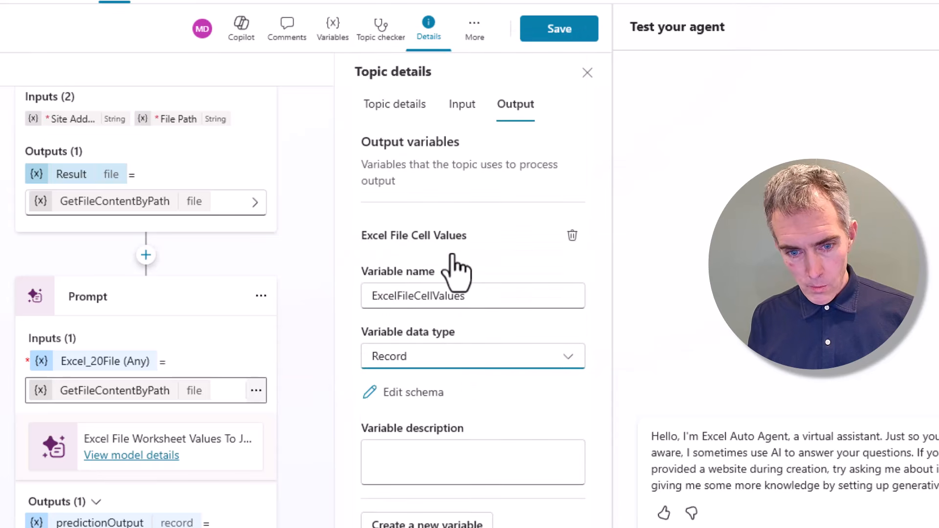
pyautogui.click(430, 392)
pyautogui.click(637, 462)
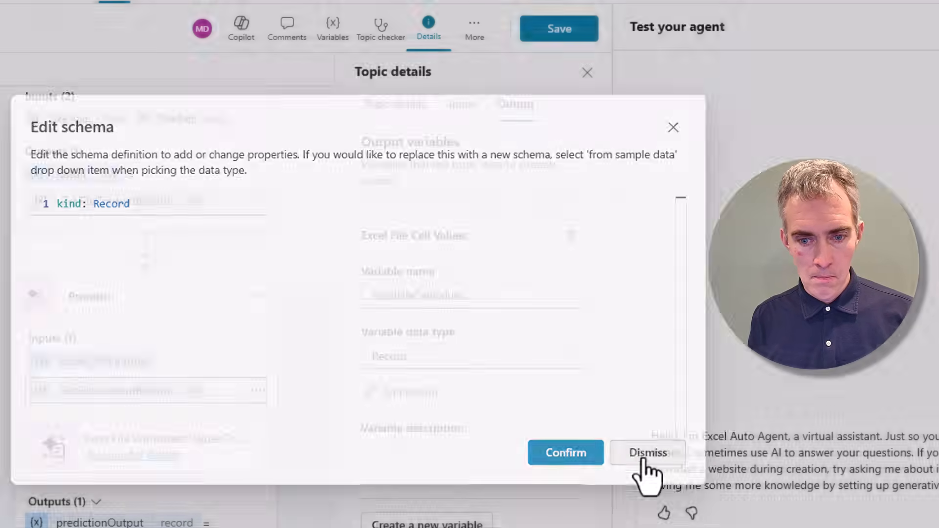
# Define ExcelFileCellValues from the copied sample JSON, with the description "Cell locations and values from each worksheet in an Excel file"
pyautogui.click(470, 363)
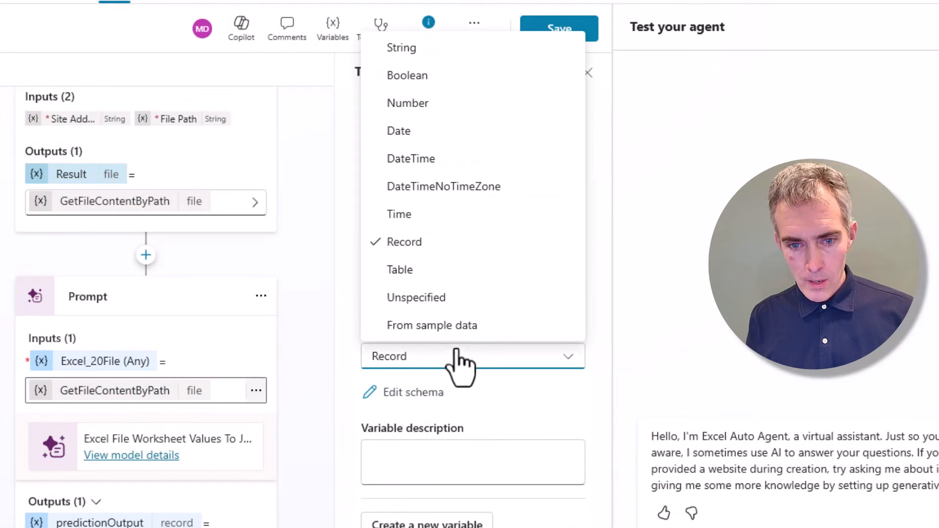
pyautogui.click(472, 327)
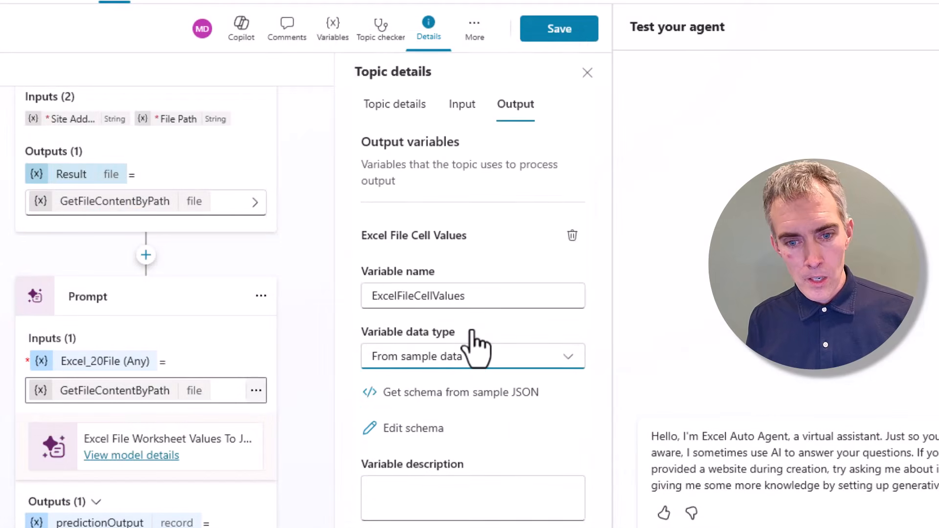
pyautogui.click(460, 396)
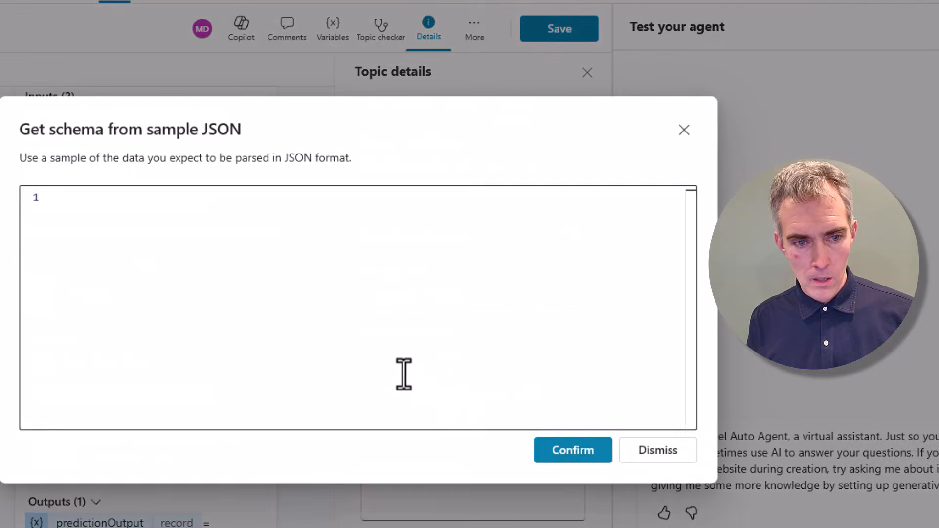
pyautogui.click(268, 262)
pyautogui.hotkey('ctrl', 'v')
pyautogui.scroll(20, 234, 288)
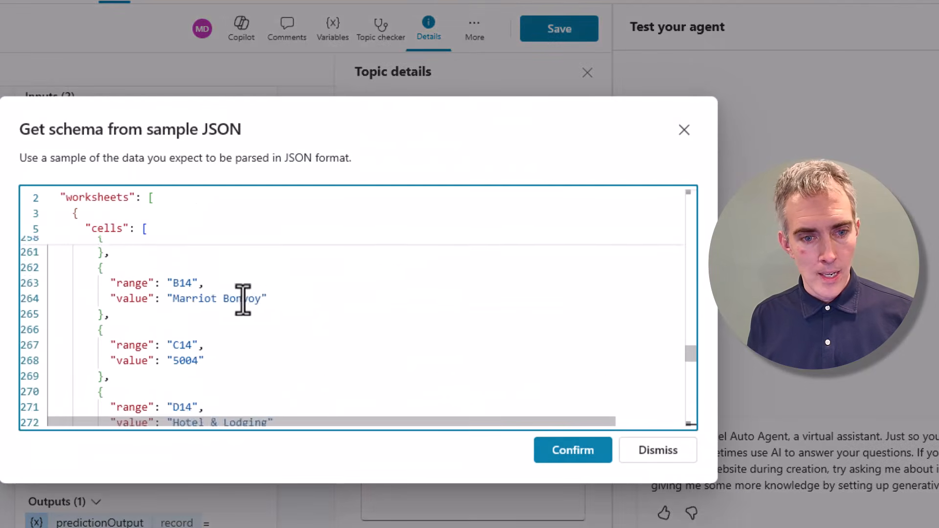
pyautogui.scroll(8, 248, 306)
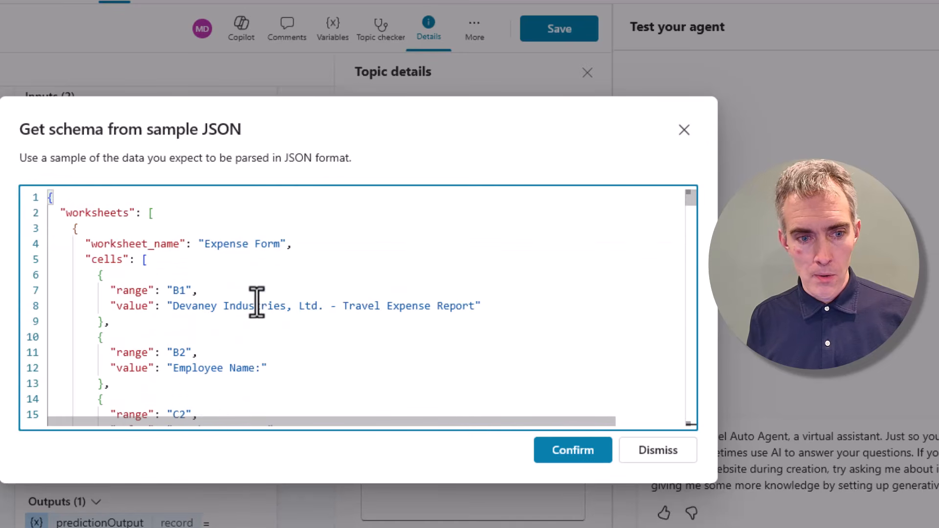
pyautogui.click(569, 452)
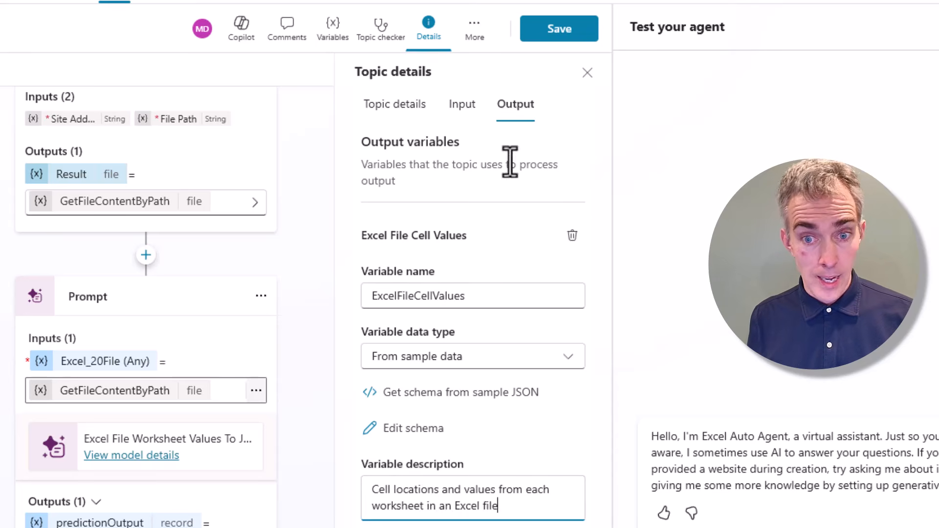
pyautogui.click(593, 82)
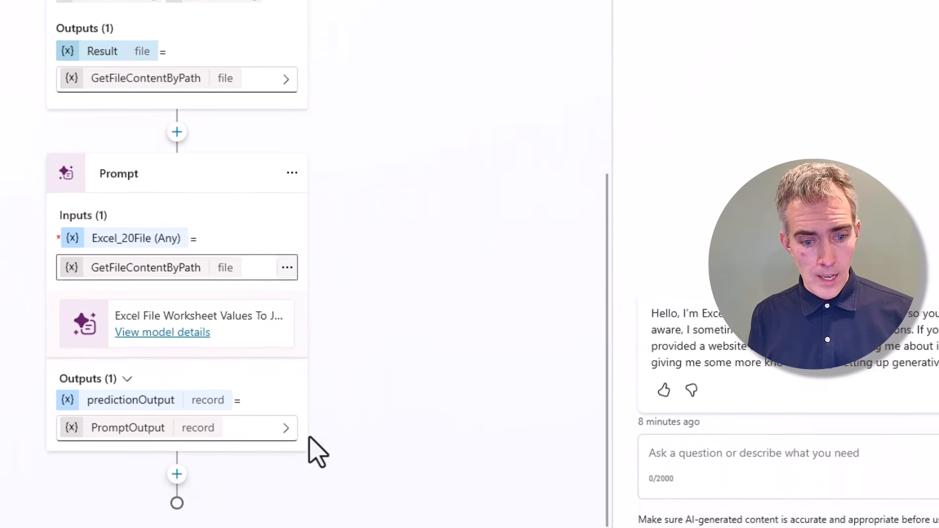
# Add a Set variable value node after the prompt, with ExcelFileCellValues as the variable to set
pyautogui.click(176, 429)
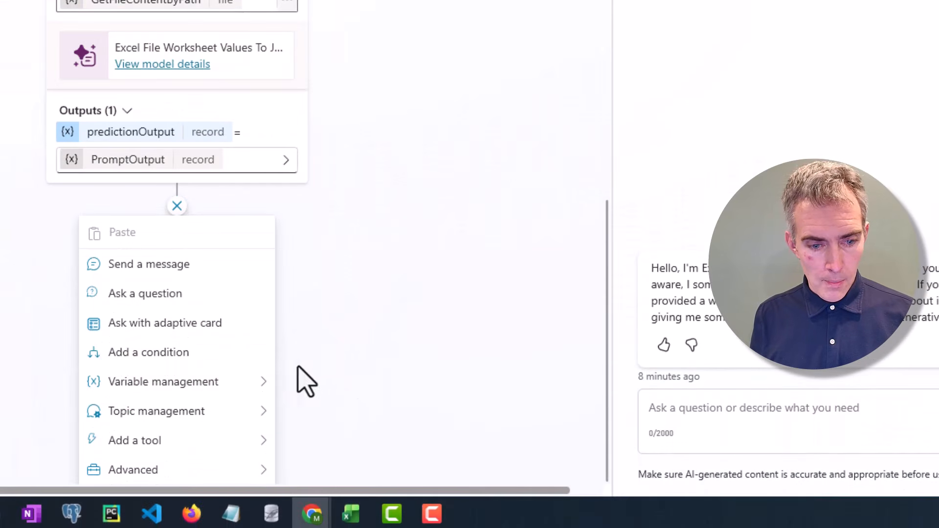
pyautogui.moveTo(262, 383)
pyautogui.click(308, 382)
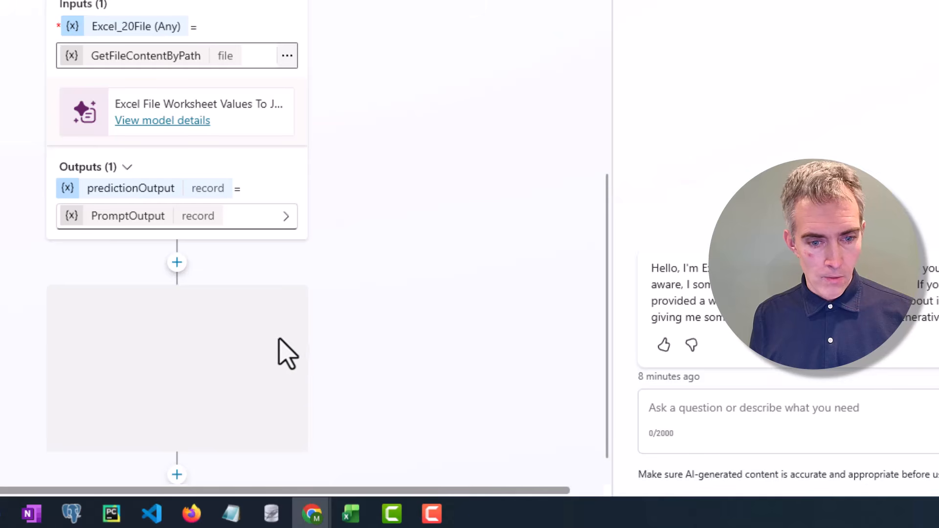
pyautogui.click(280, 371)
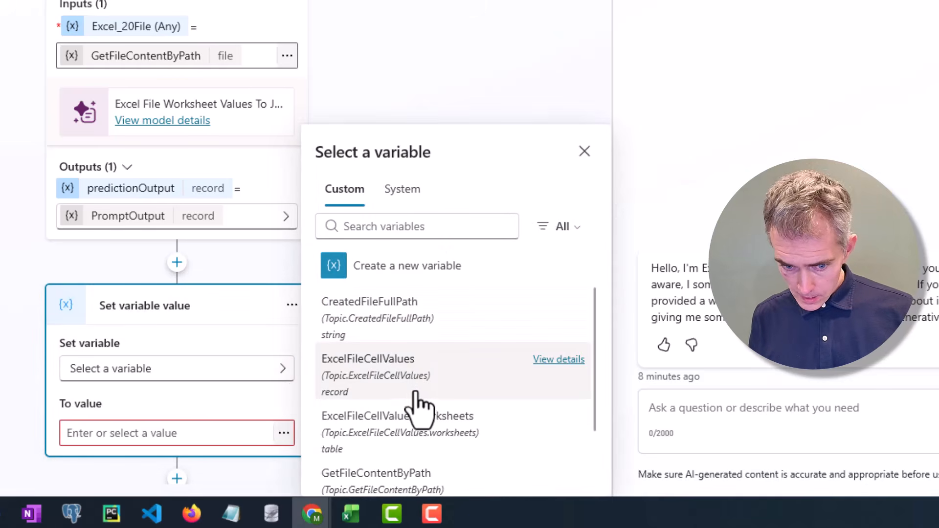
pyautogui.click(411, 387)
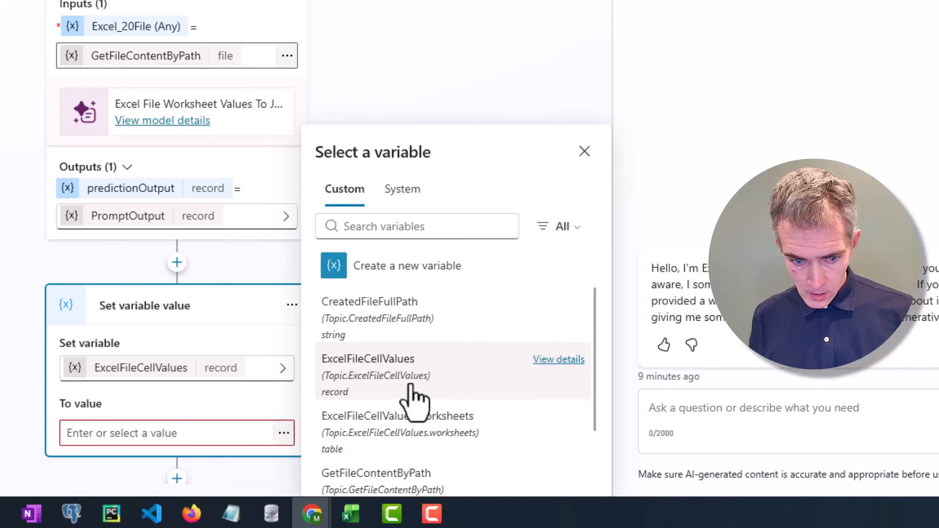
# Assign PromptOutput.structuredOutput as the value of ExcelFileCellValues and save the topic
pyautogui.click(284, 434)
pyautogui.scroll(-3, 440, 406)
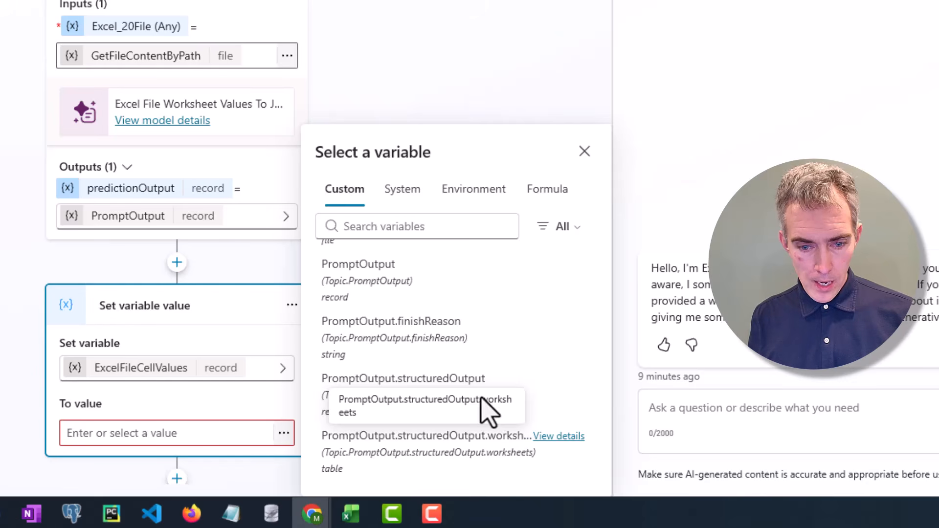
pyautogui.click(418, 400)
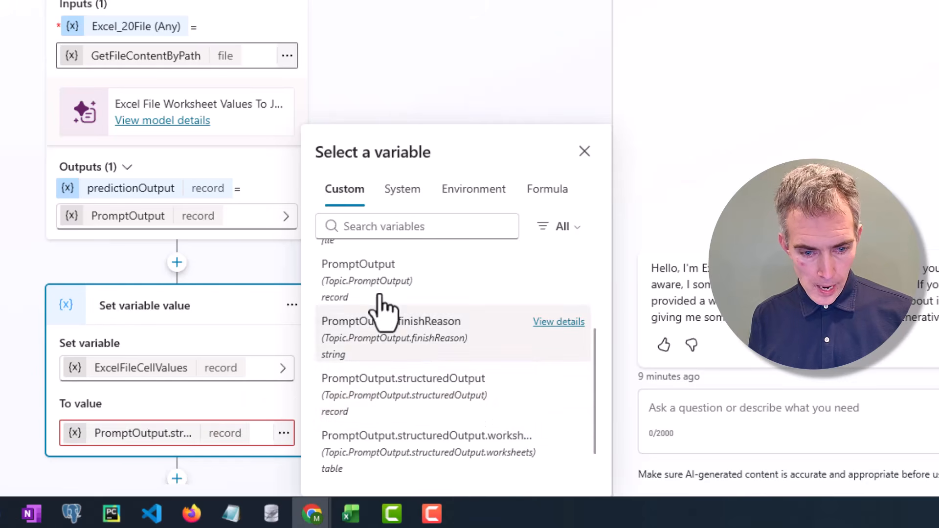
pyautogui.click(366, 89)
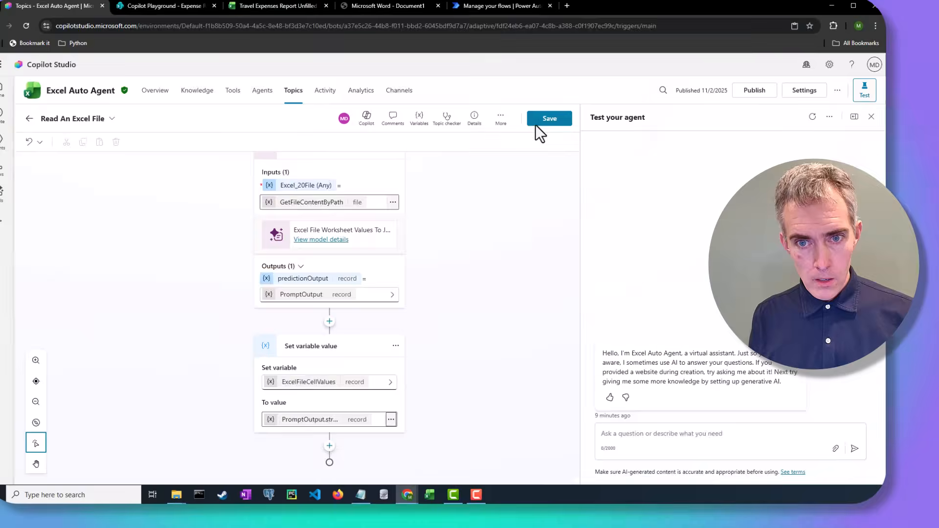
pyautogui.click(540, 124)
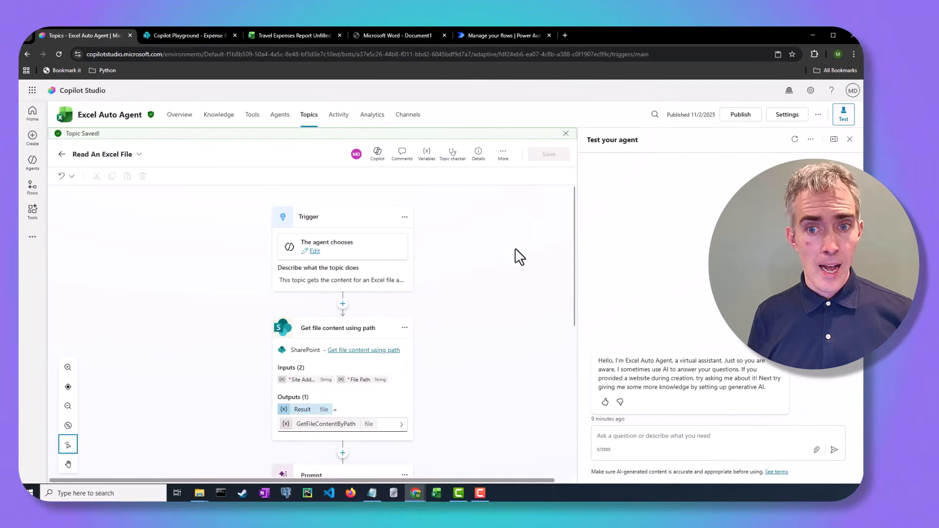
pyautogui.click(566, 134)
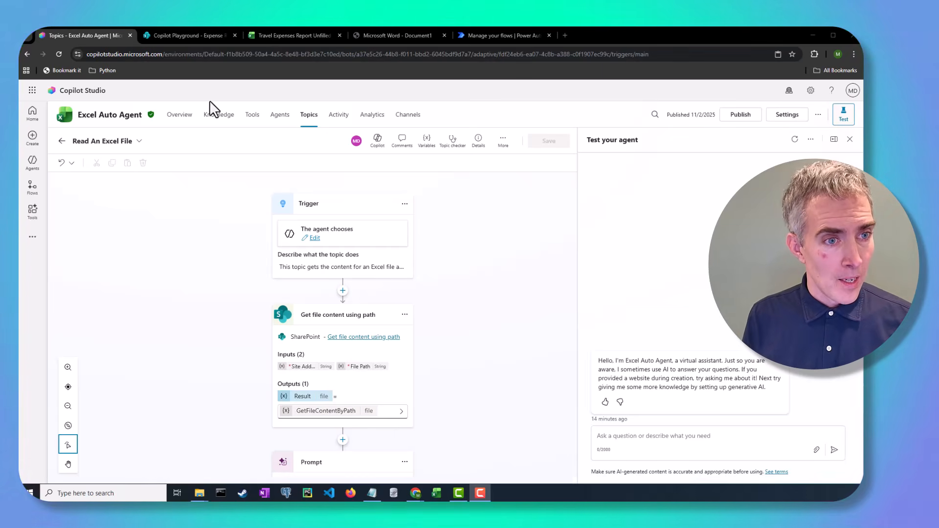
# Upload Accounting Expense Codes.pdf from the Desktop and add it to the agent as a knowledge source
pyautogui.click(221, 117)
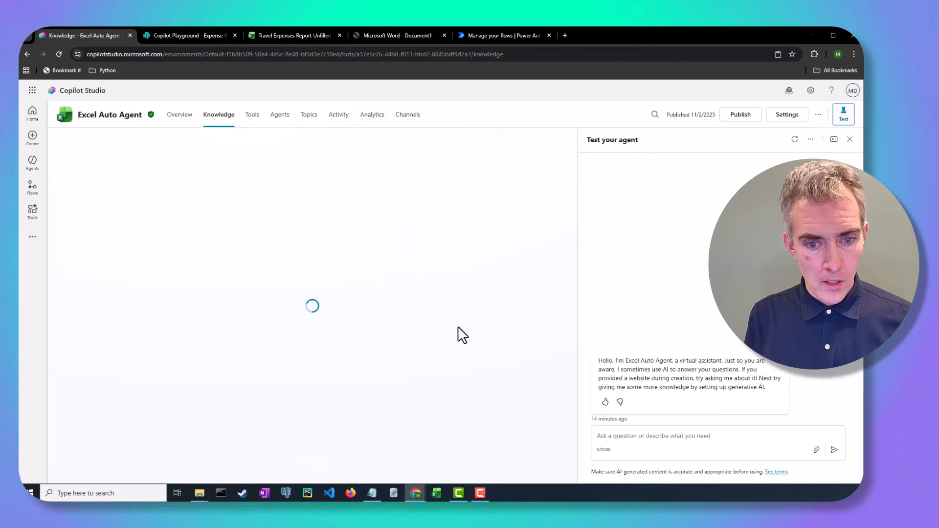
pyautogui.click(294, 362)
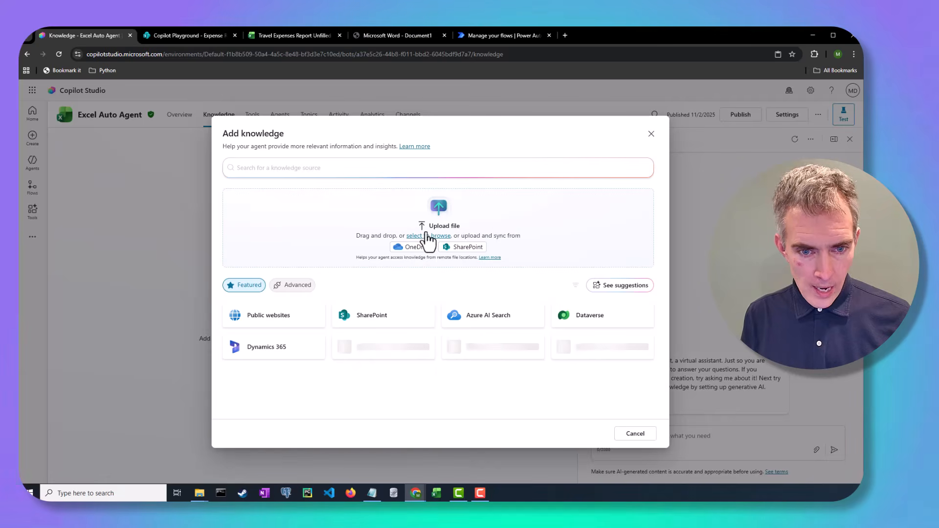
pyautogui.click(430, 238)
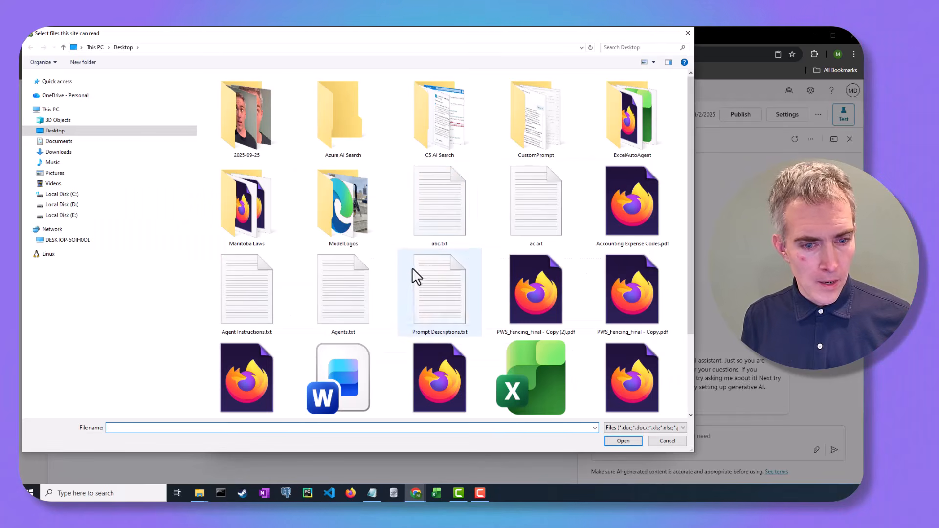
pyautogui.scroll(-1, 411, 230)
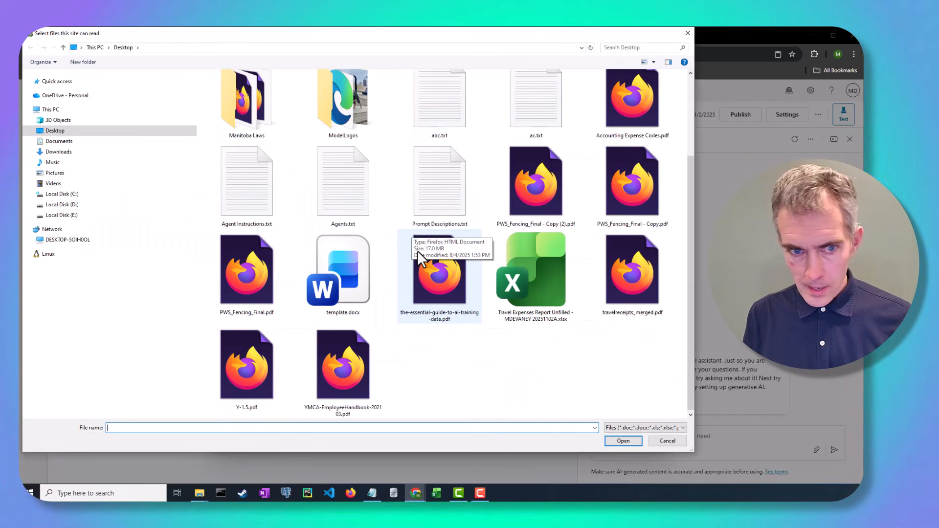
pyautogui.scroll(1, 417, 250)
pyautogui.doubleClick(606, 217)
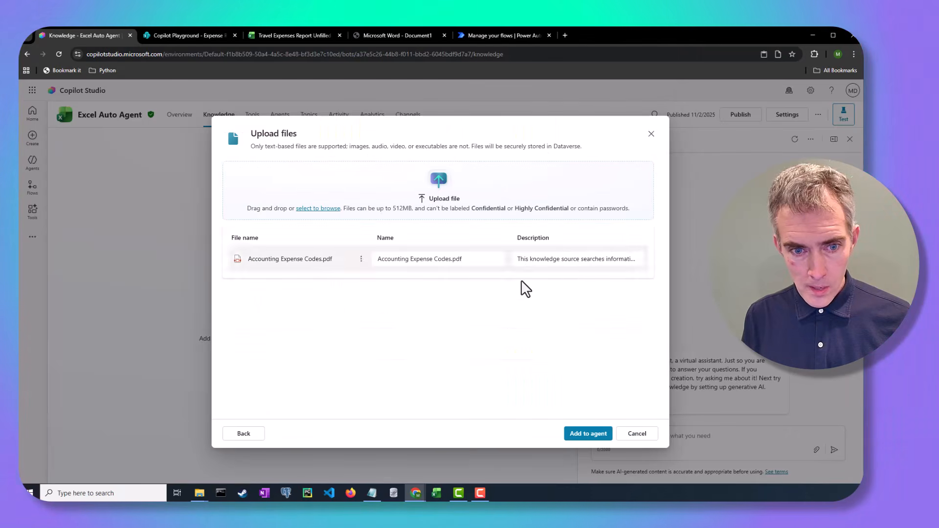
pyautogui.click(587, 434)
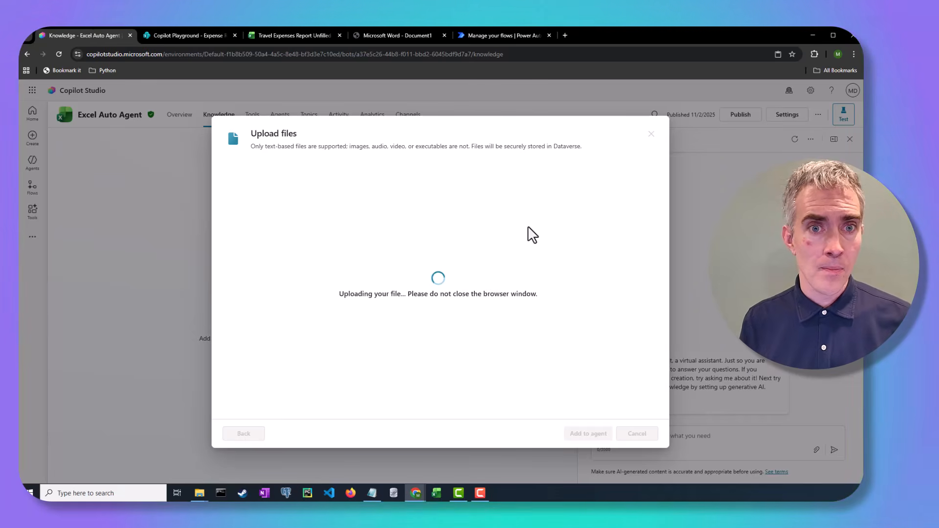
# Review the accounting codes PDF and the unfilled travel expense report, and return to the agent's knowledge sources
pyautogui.click(415, 36)
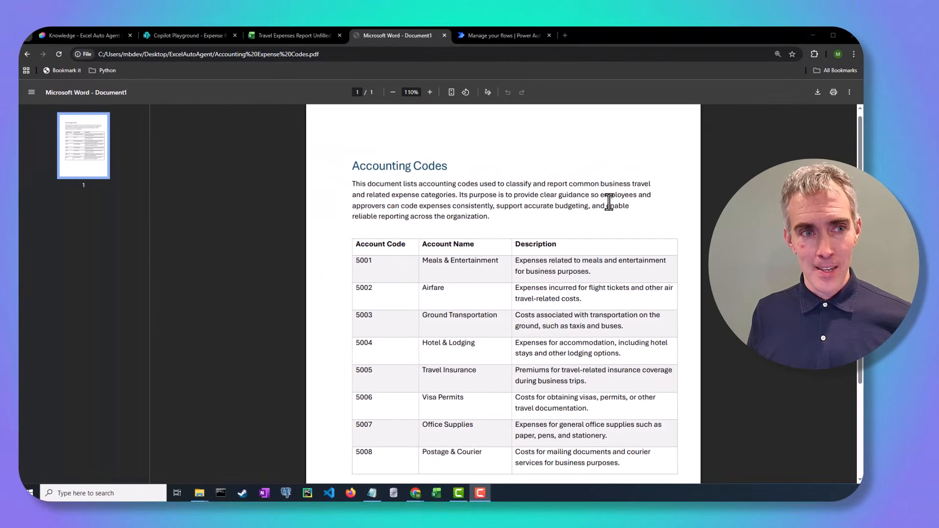
pyautogui.click(290, 36)
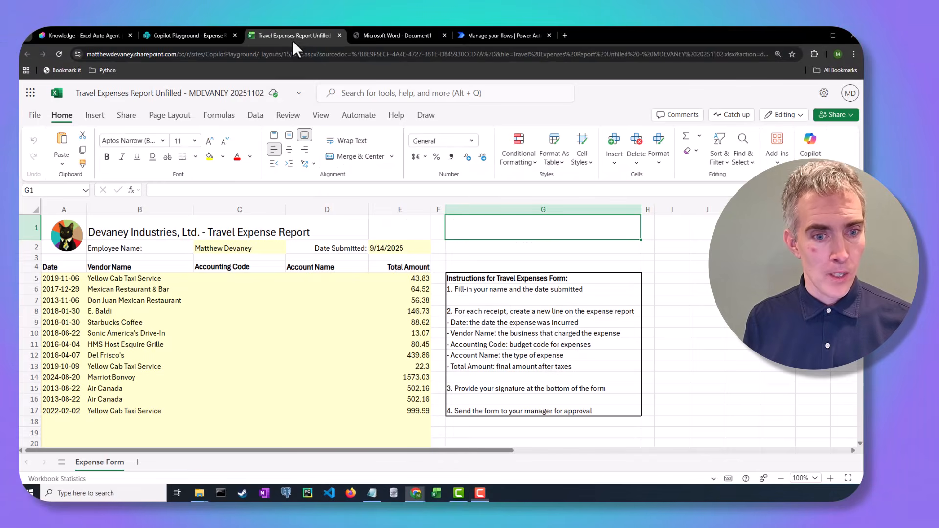
pyautogui.click(93, 37)
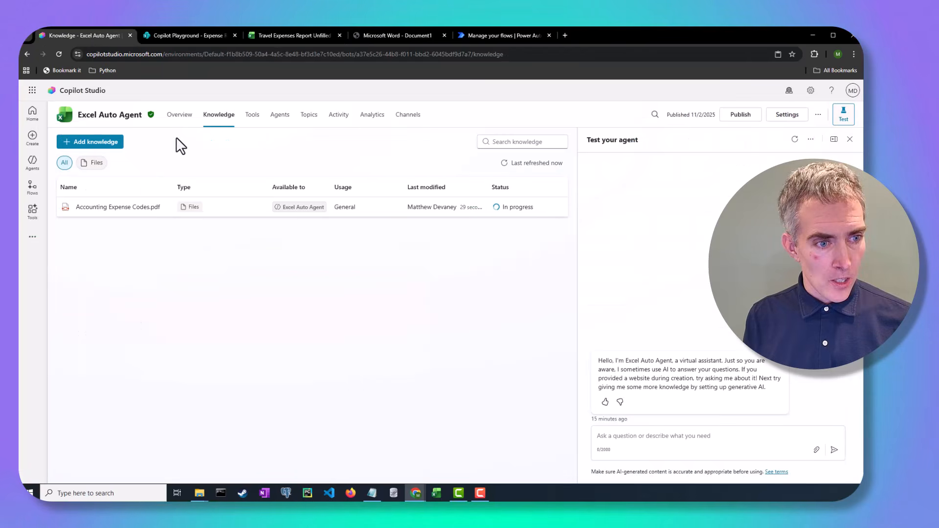
# Describe Accounting Expense Codes.pdf as a list of valid account codes, names and descriptions for classifying travel expense line items, and save it
pyautogui.click(129, 208)
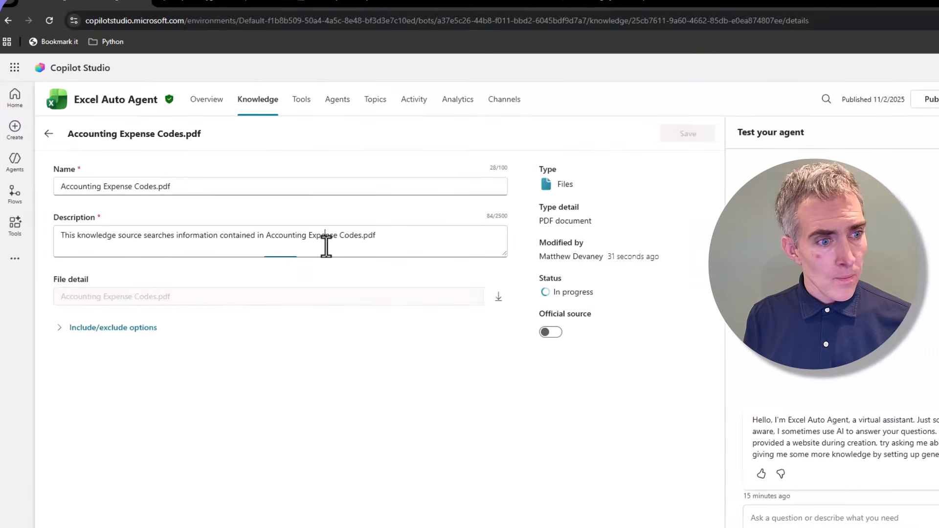
pyautogui.tripleClick(270, 226)
pyautogui.write('The Accounting Expense Codes.pdf contains a list of valid Account Codes, along with their Account Names and Descriptions. Its purpose is to provide guidance so the Agent knows how to classify line items on a travel expense report.')
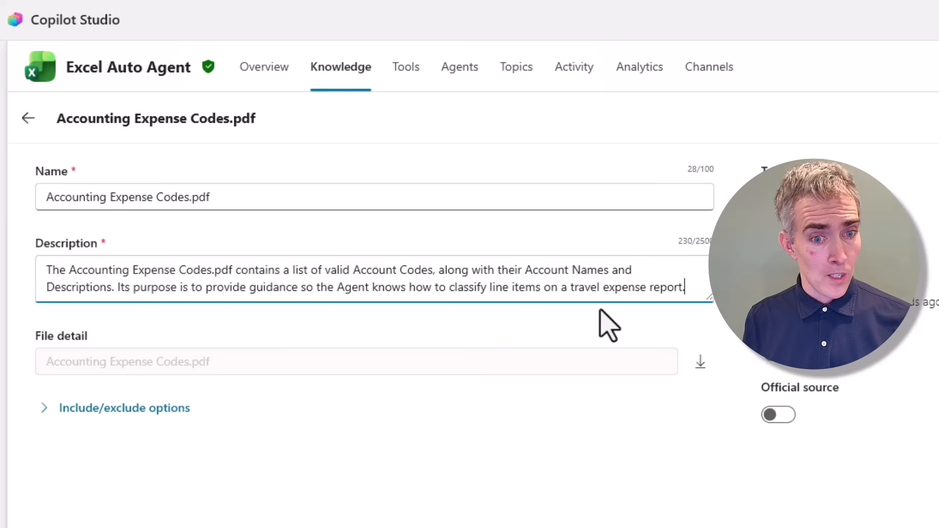
pyautogui.moveTo(703, 296); pyautogui.dragTo(698, 315)
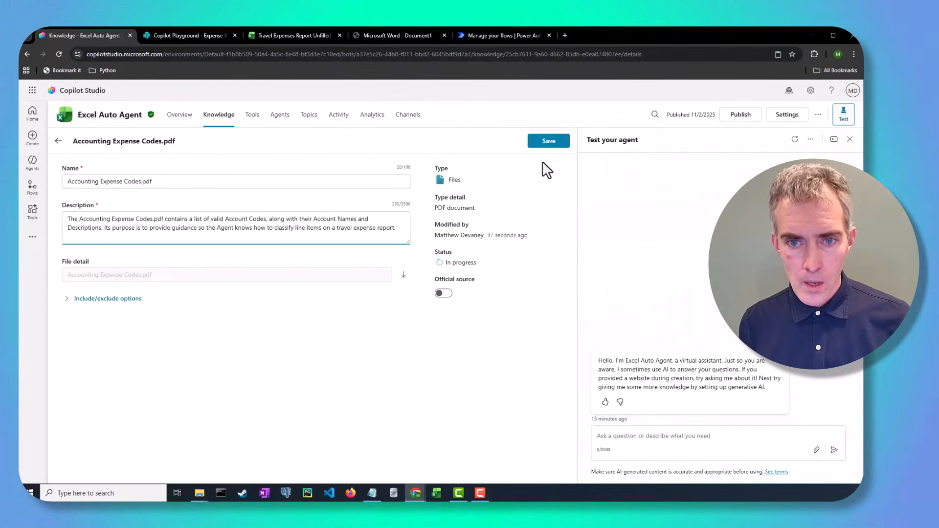
pyautogui.click(550, 141)
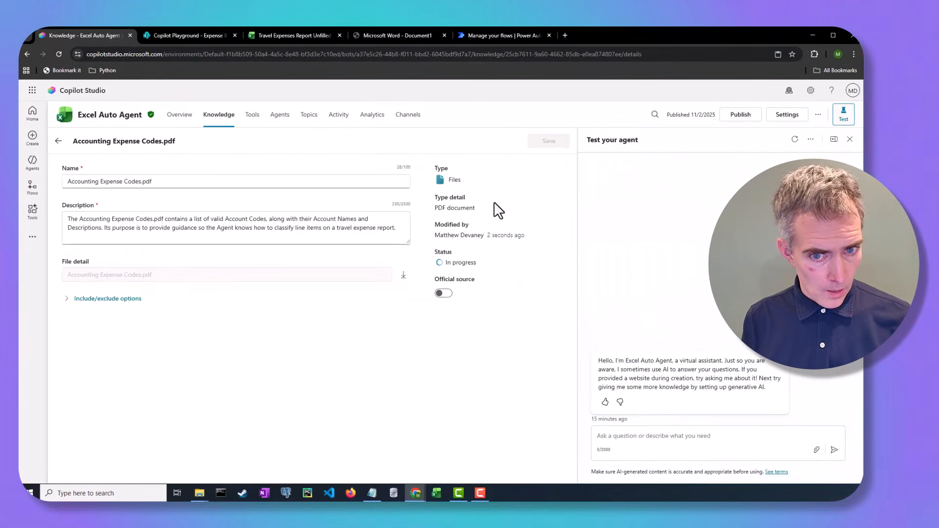
pyautogui.click(59, 142)
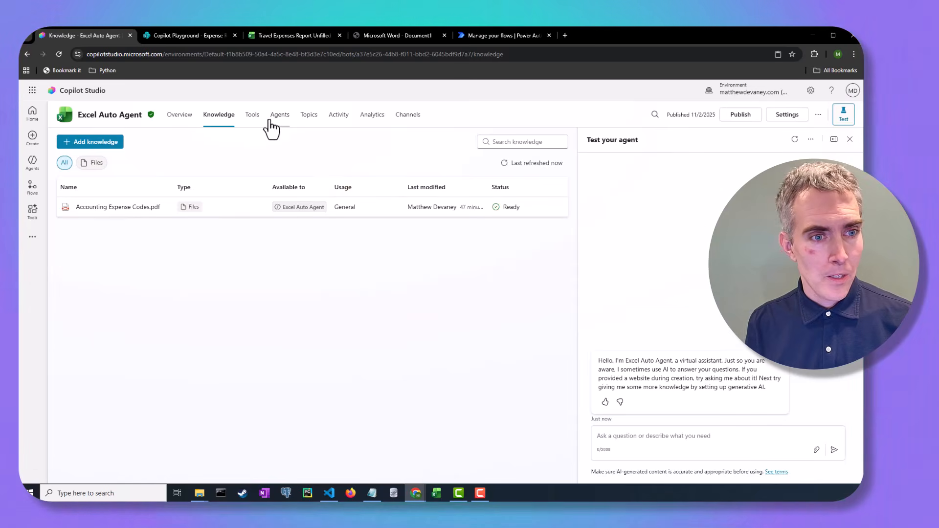
# Create a new agent flow as a tool for the agent
pyautogui.click(252, 115)
pyautogui.click(318, 358)
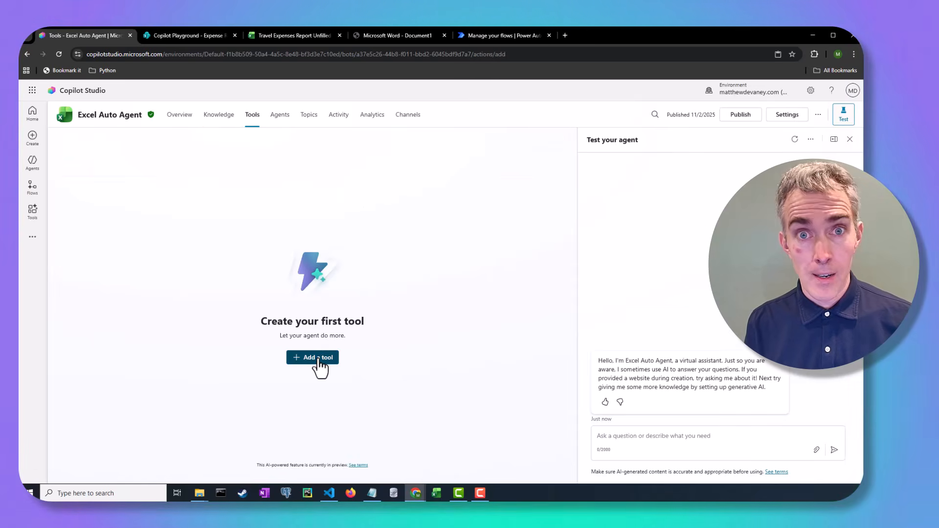
pyautogui.click(623, 289)
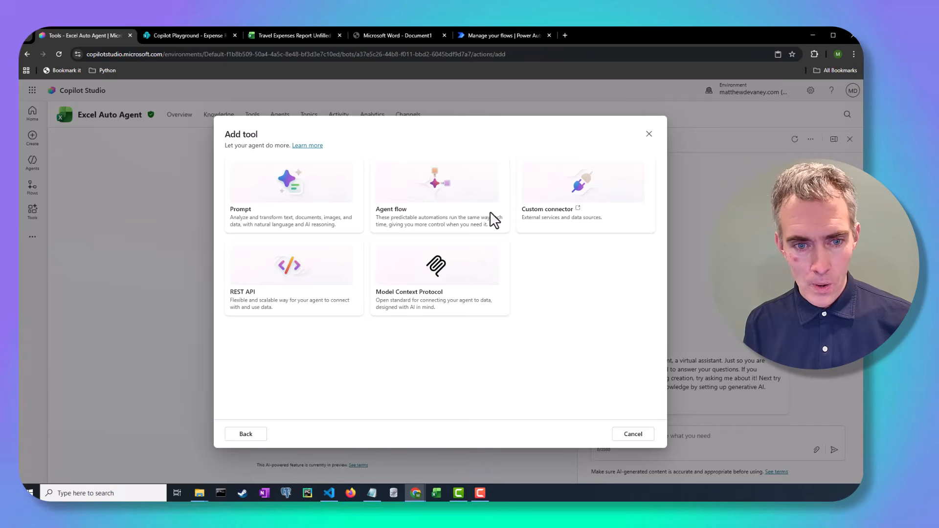
pyautogui.click(459, 206)
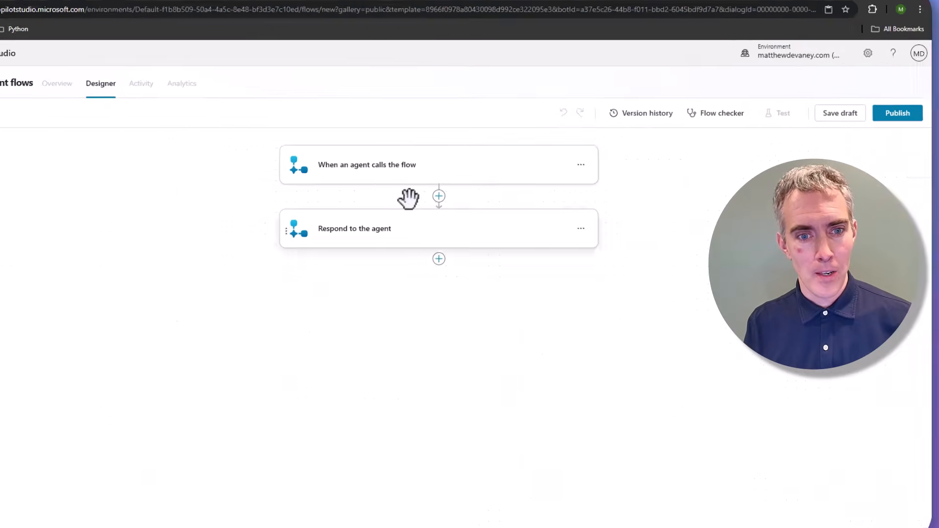
# Add four text inputs to the When an agent calls the flow trigger
pyautogui.click(406, 191)
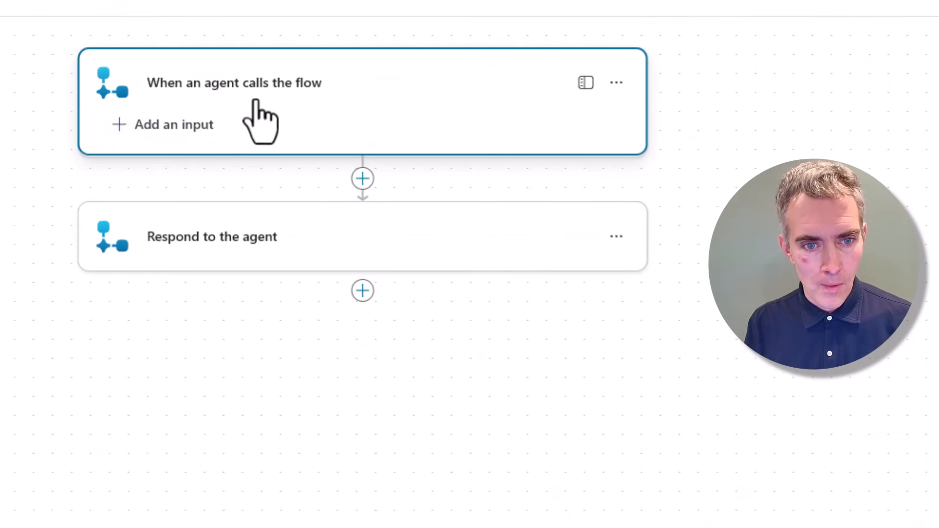
pyautogui.click(208, 122)
pyautogui.click(143, 184)
pyautogui.click(161, 191)
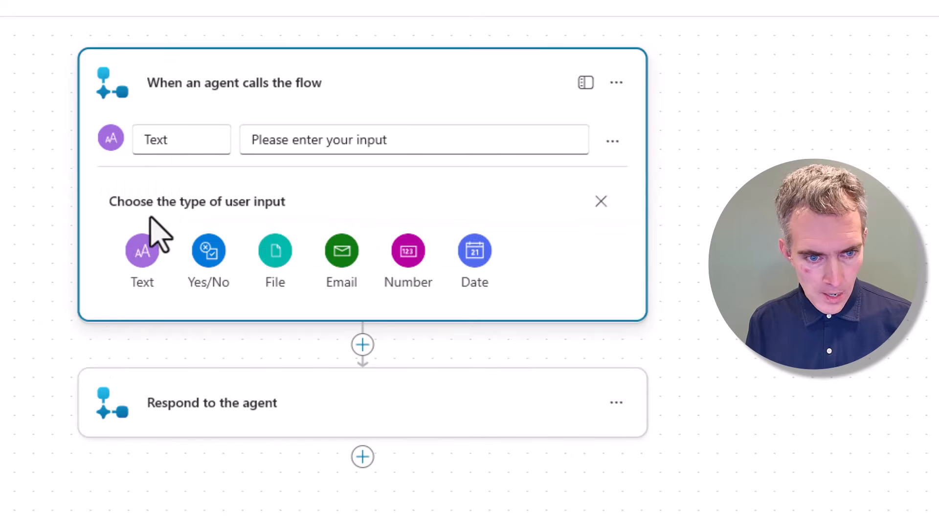
pyautogui.click(140, 250)
pyautogui.click(146, 240)
pyautogui.click(142, 313)
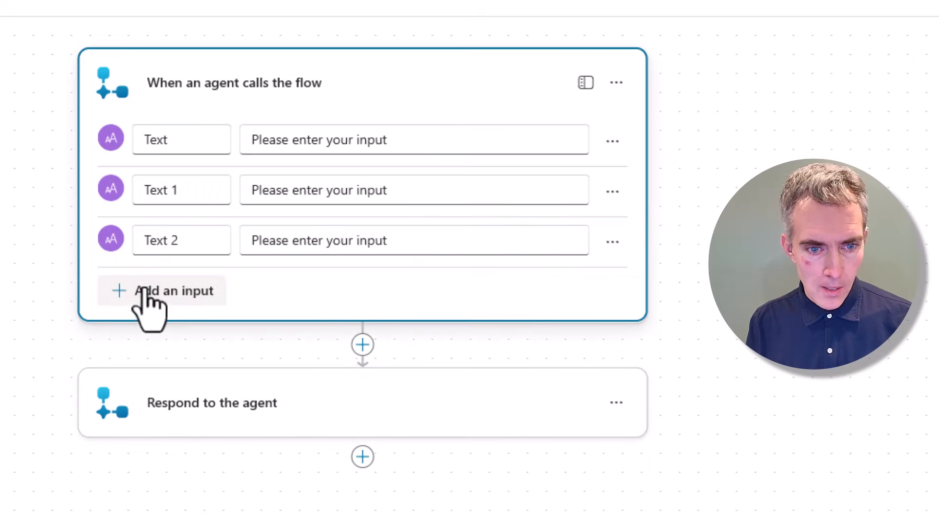
pyautogui.click(147, 294)
pyautogui.click(147, 332)
# Name the trigger's first two text inputs Drive ID and Drive Item ID
pyautogui.doubleClick(161, 137)
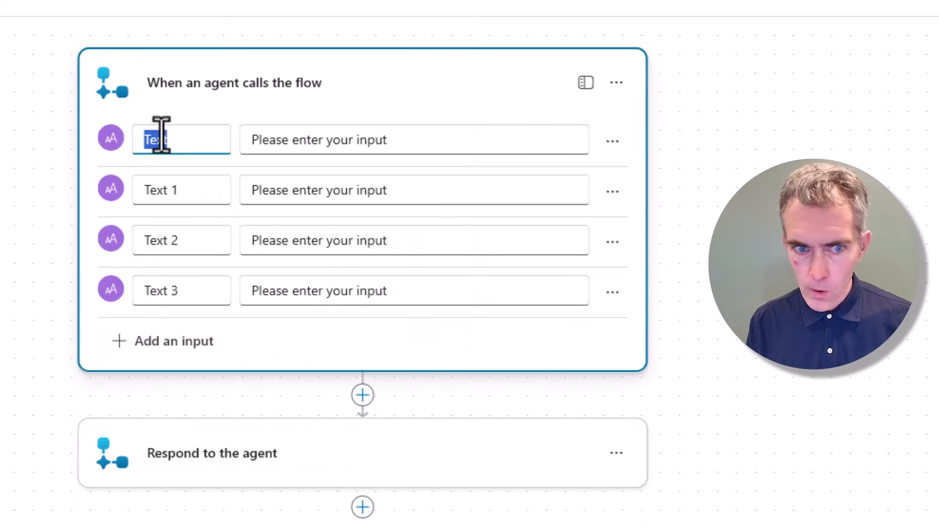
pyautogui.write('Drive ID')
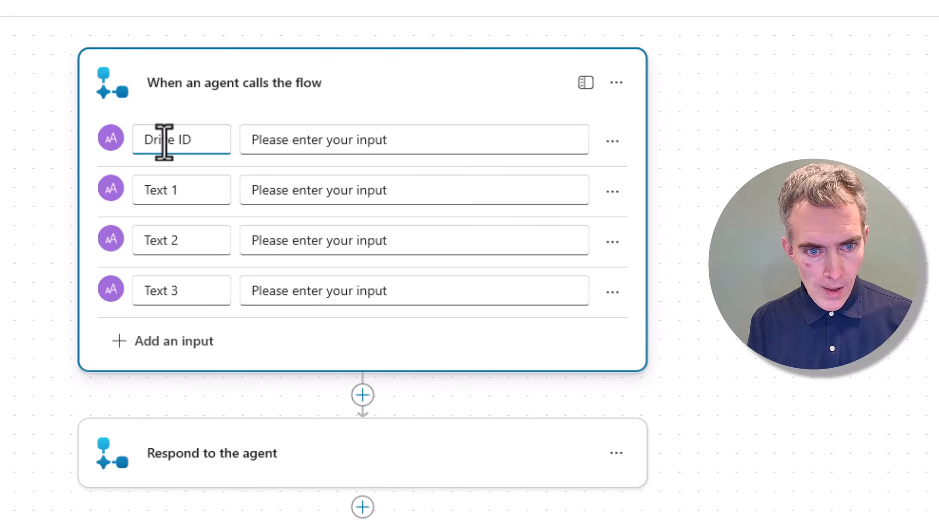
pyautogui.doubleClick(176, 189)
pyautogui.write('Drive')
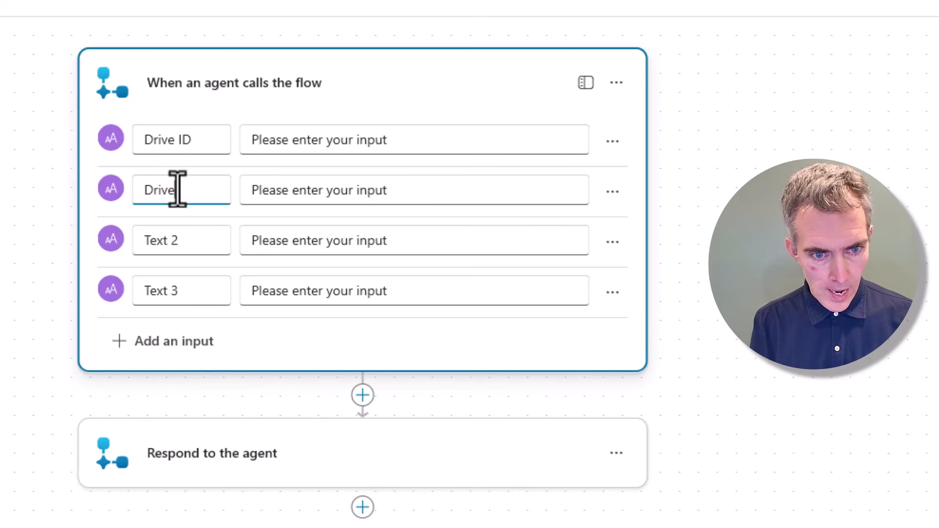
pyautogui.write(' Item I')
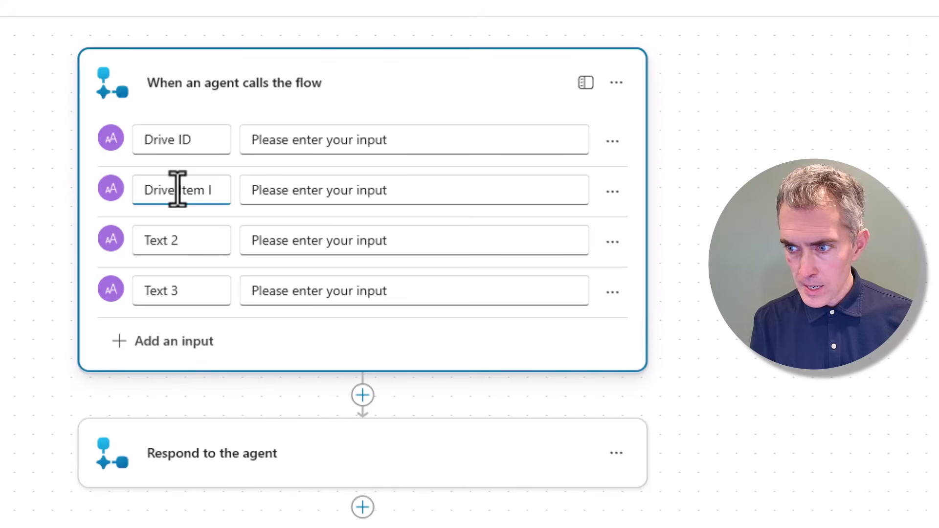
pyautogui.write('D')
# Name the trigger's third and fourth text inputs Worksheet Name and Cell Values
pyautogui.doubleClick(206, 236)
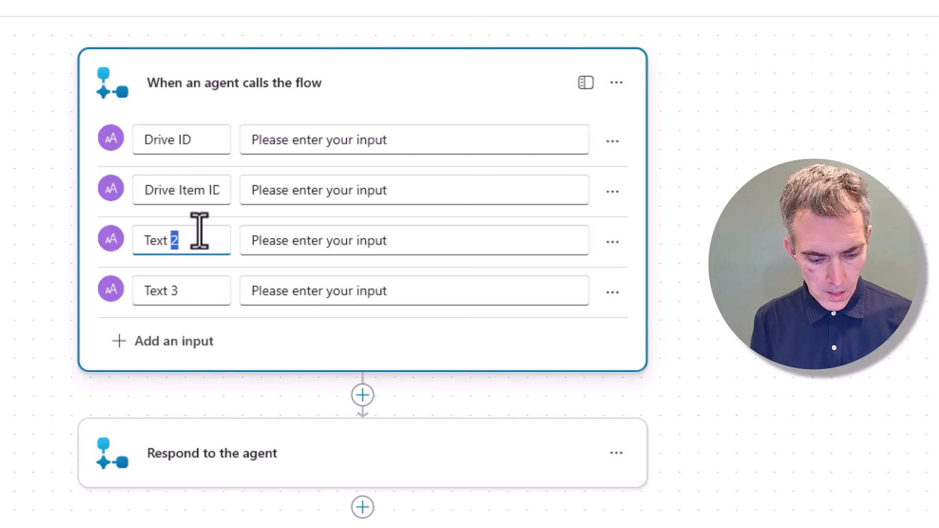
pyautogui.hotkey('ctrl', 'a')
pyautogui.write('Worksheet')
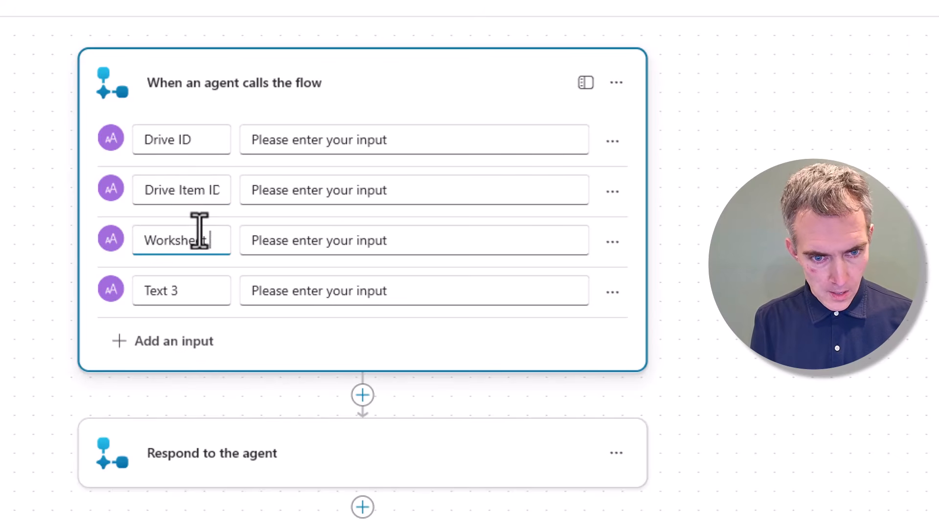
pyautogui.write(' Name')
pyautogui.press('Tab')
pyautogui.press('Tab')
pyautogui.press('Tab')
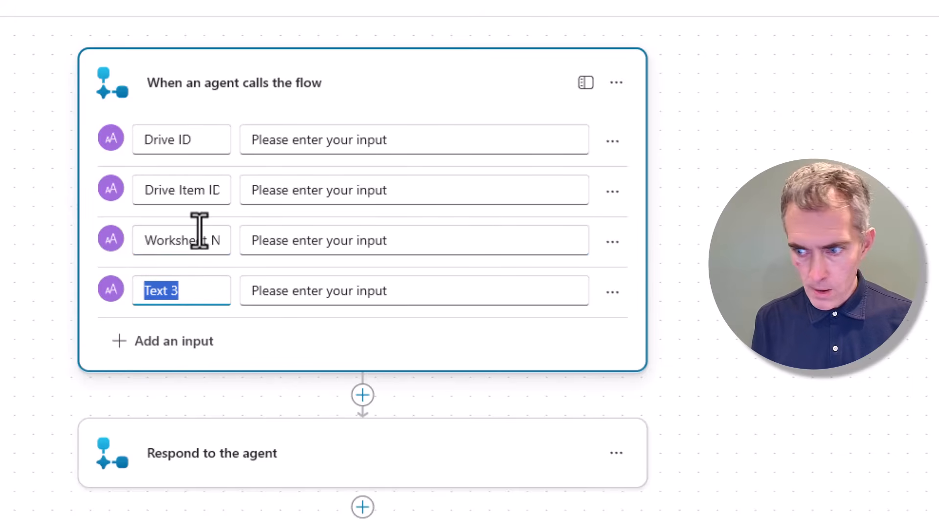
pyautogui.write('Cell Values')
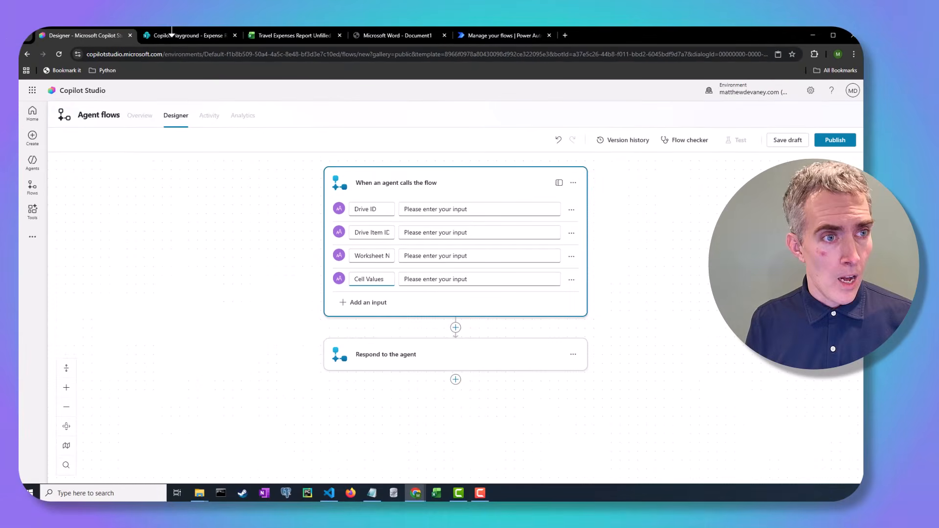
# Review the files in the SharePoint Expense Reports library and the unfilled travel expense workbook, and return to the agent flow designer
pyautogui.click(171, 35)
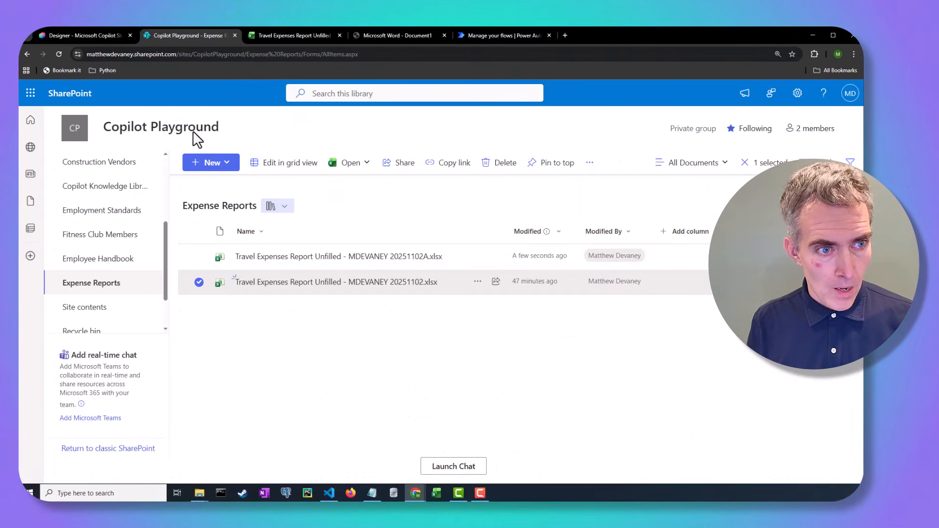
pyautogui.click(198, 283)
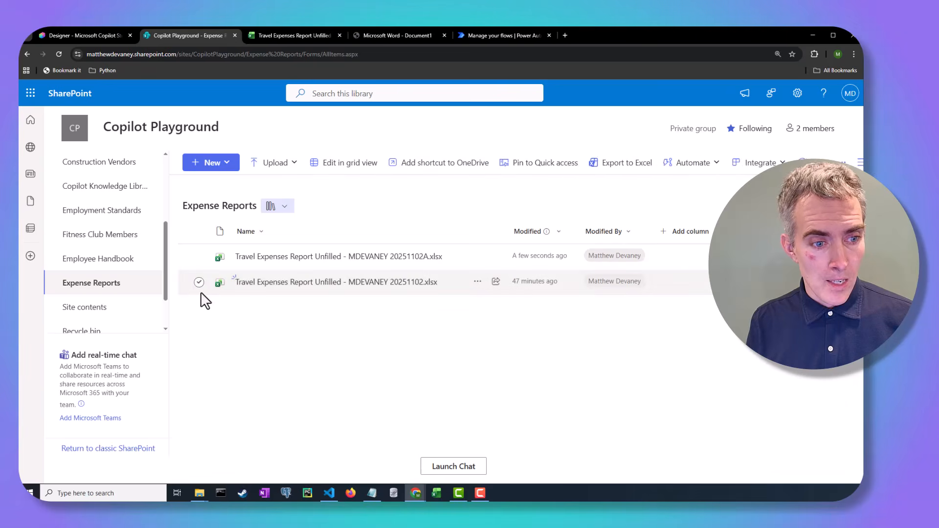
pyautogui.click(199, 285)
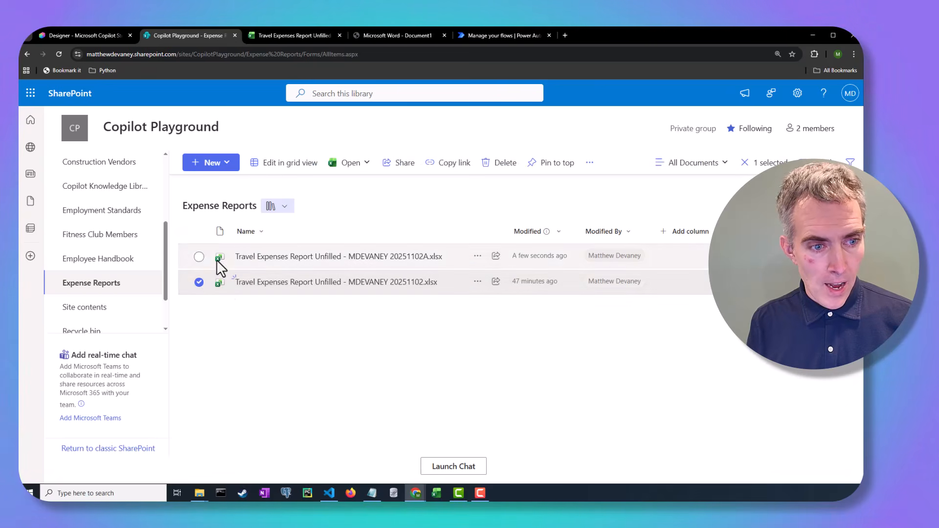
pyautogui.click(198, 257)
pyautogui.click(198, 283)
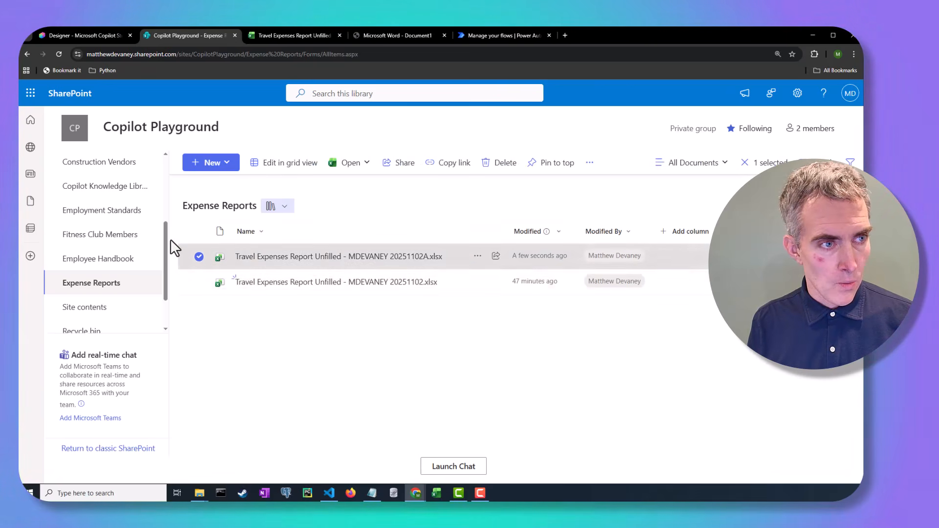
pyautogui.click(85, 37)
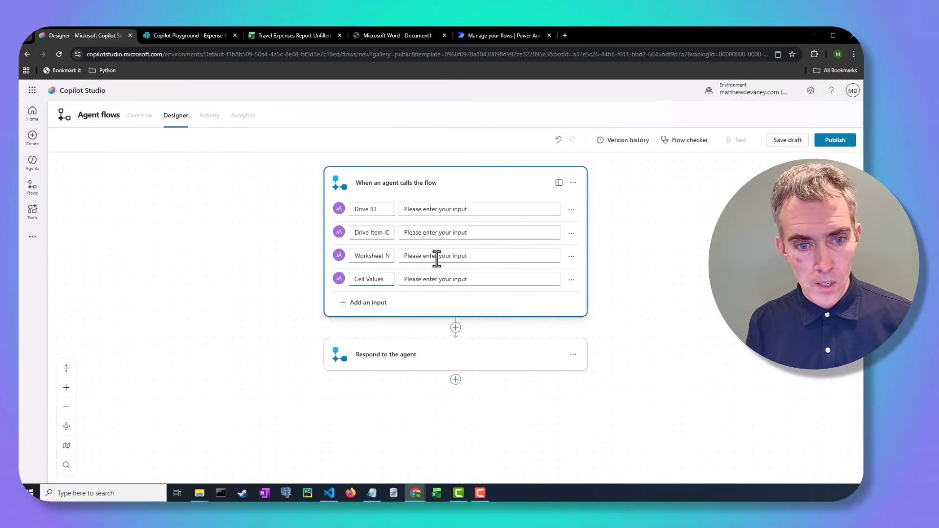
pyautogui.click(275, 39)
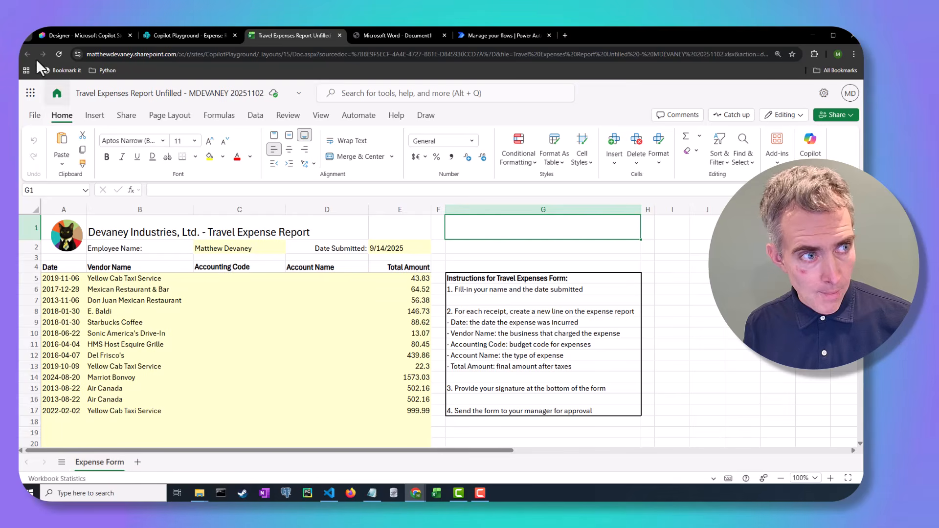
pyautogui.click(96, 38)
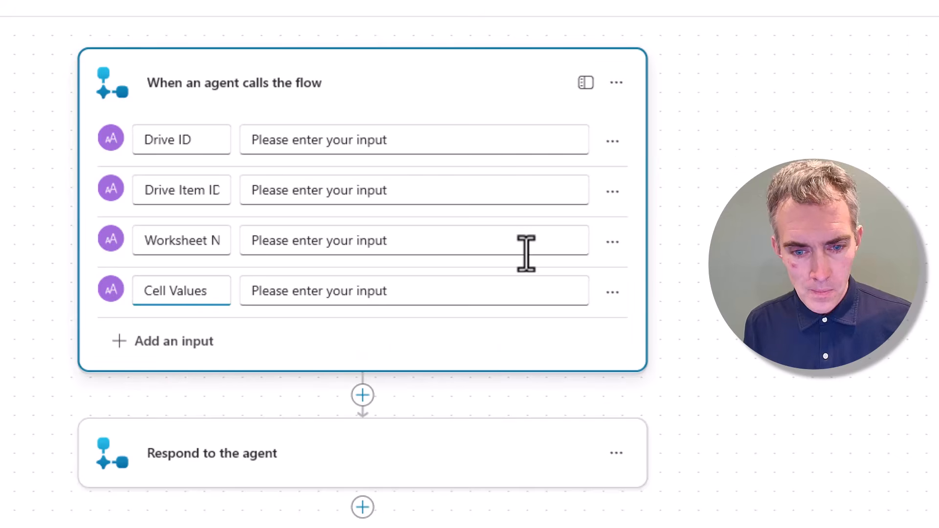
# Add a Parse JSON action before Respond to the agent, with the trigger's Cell Values as its content
pyautogui.click(362, 395)
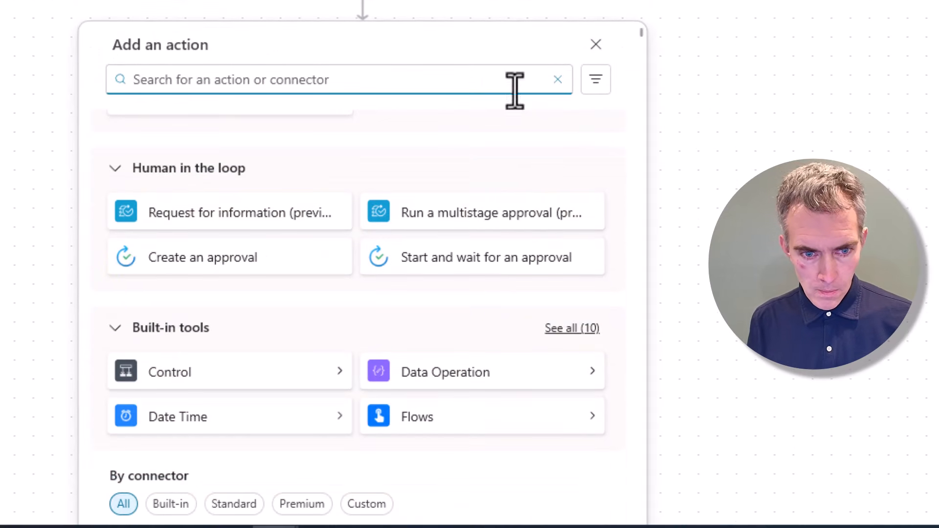
pyautogui.click(536, 368)
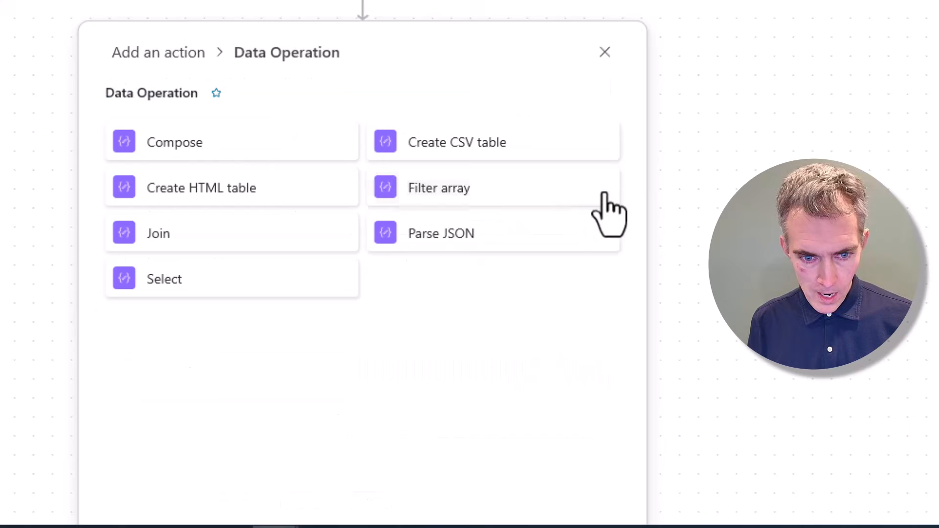
pyautogui.click(484, 235)
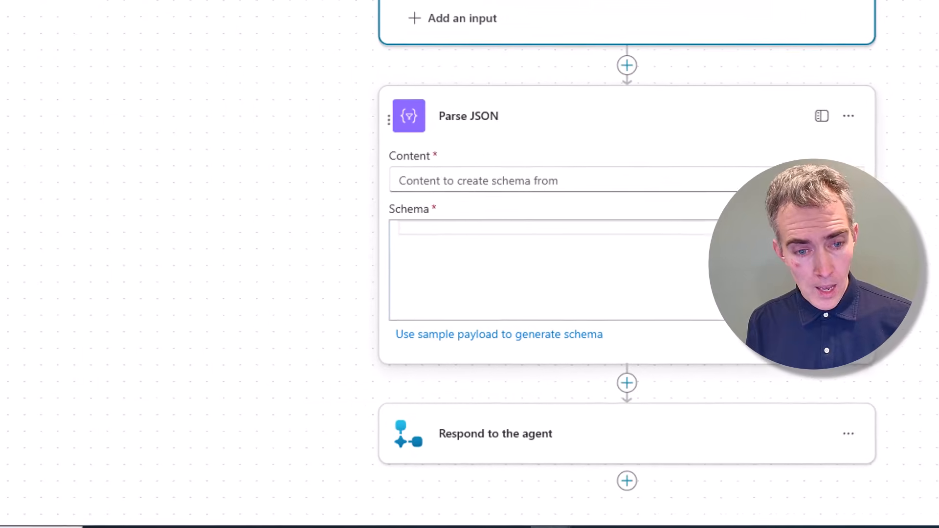
pyautogui.click(759, 186)
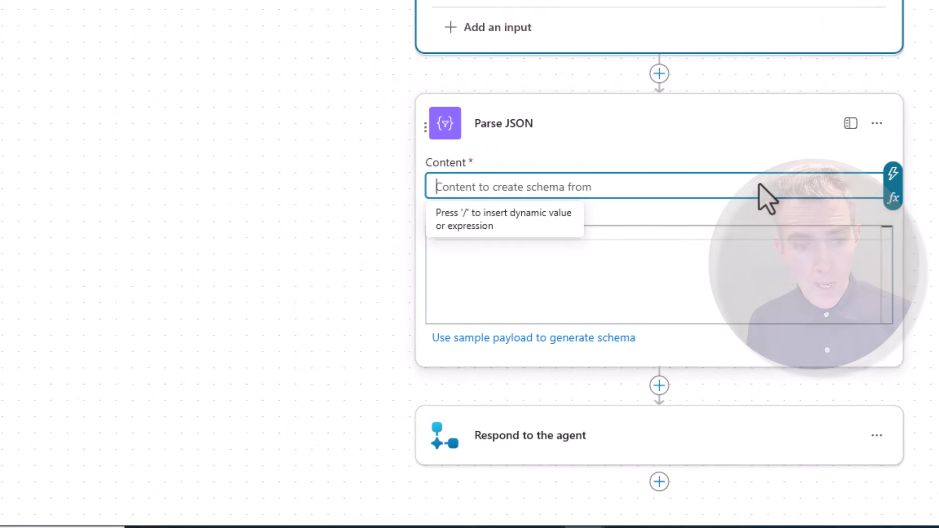
pyautogui.click(893, 177)
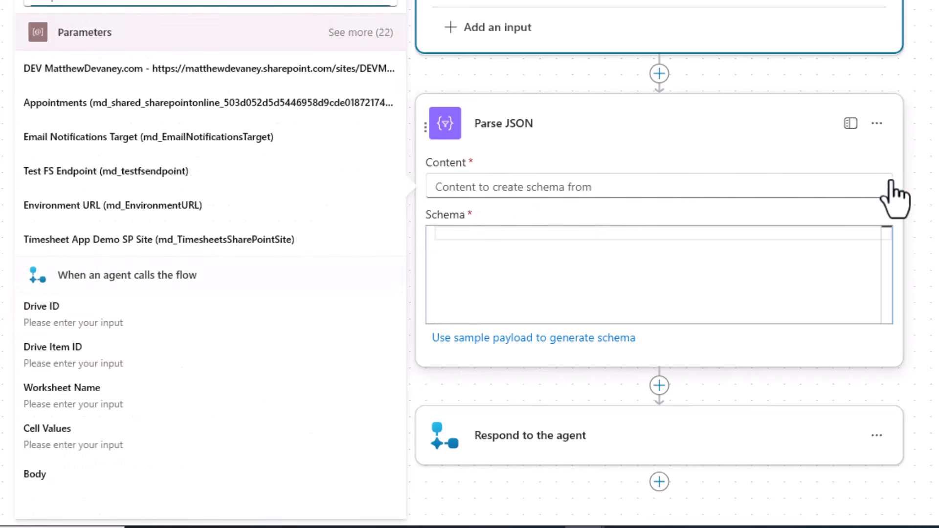
pyautogui.click(93, 429)
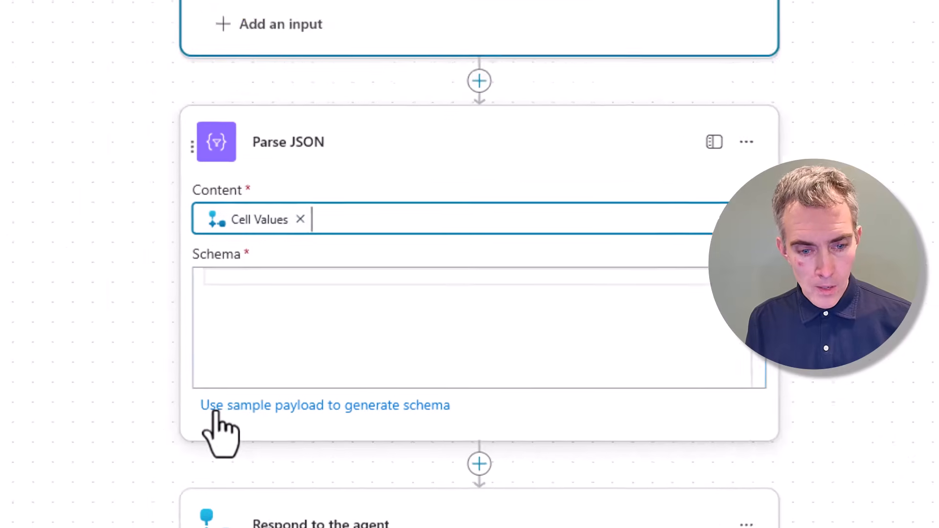
# Paste the copied workbook JSON as the sample payload for generating the Parse JSON schema
pyautogui.click(115, 307)
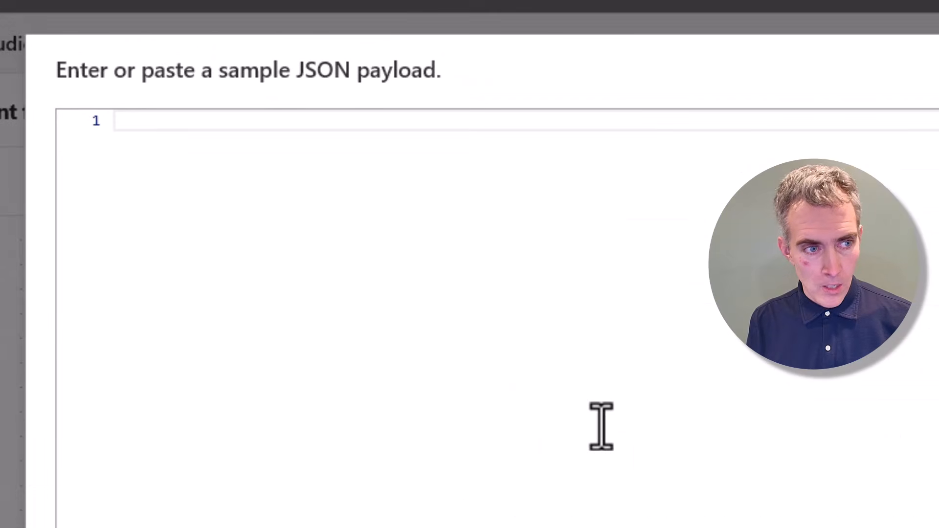
pyautogui.hotkey('ctrl', 'v')
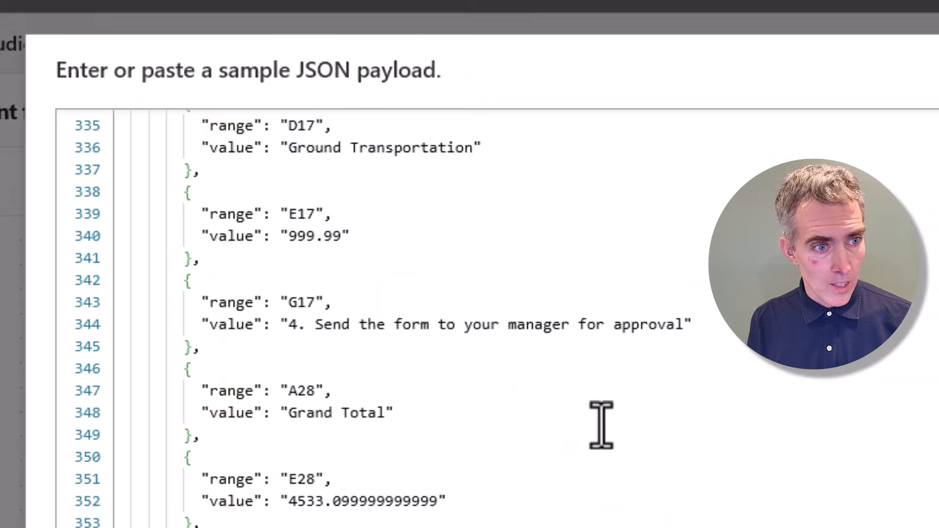
pyautogui.scroll(20, 600, 425)
pyautogui.scroll(20, 599, 433)
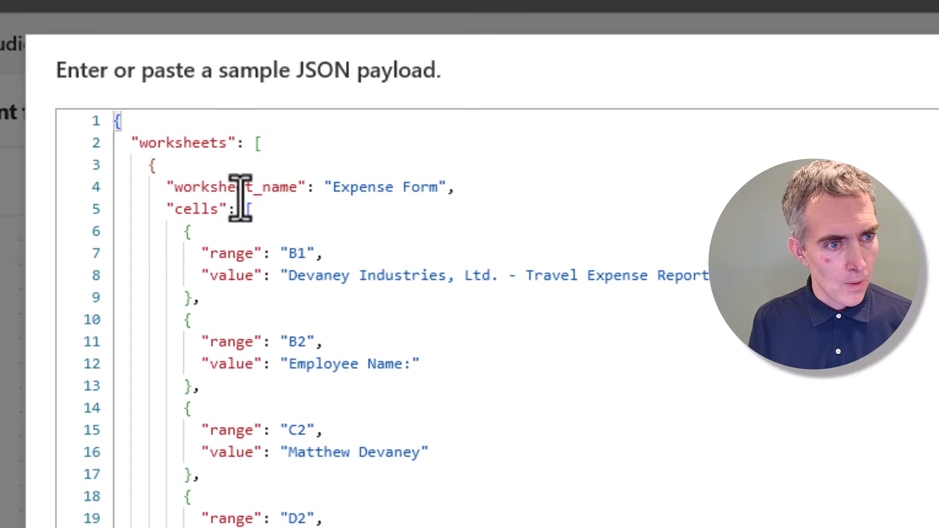
# Remove the worksheets wrapper, the worksheet_name line and the "cells" key so the sample payload starts with the cell array's opening bracket
pyautogui.moveTo(472, 195); pyautogui.dragTo(63, 120)
pyautogui.press('BackSpace')
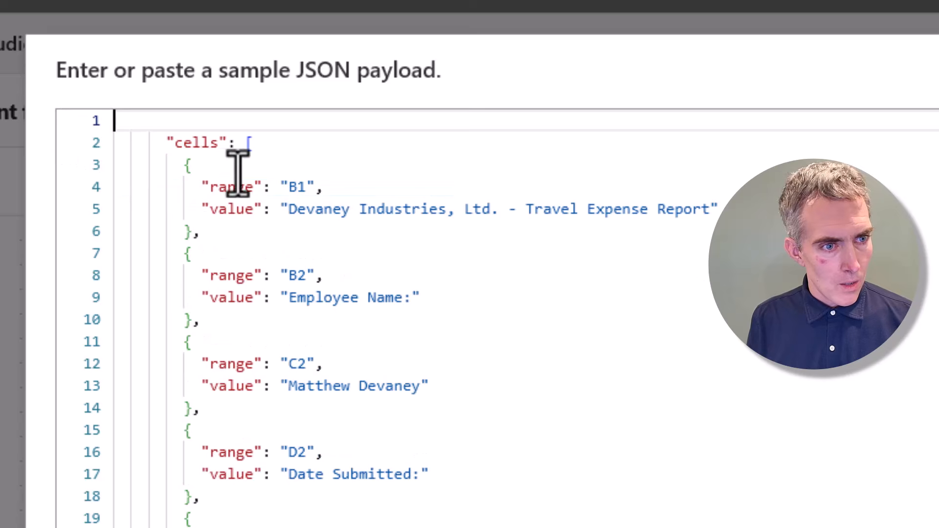
pyautogui.moveTo(239, 142); pyautogui.dragTo(43, 100)
pyautogui.press('BackSpace')
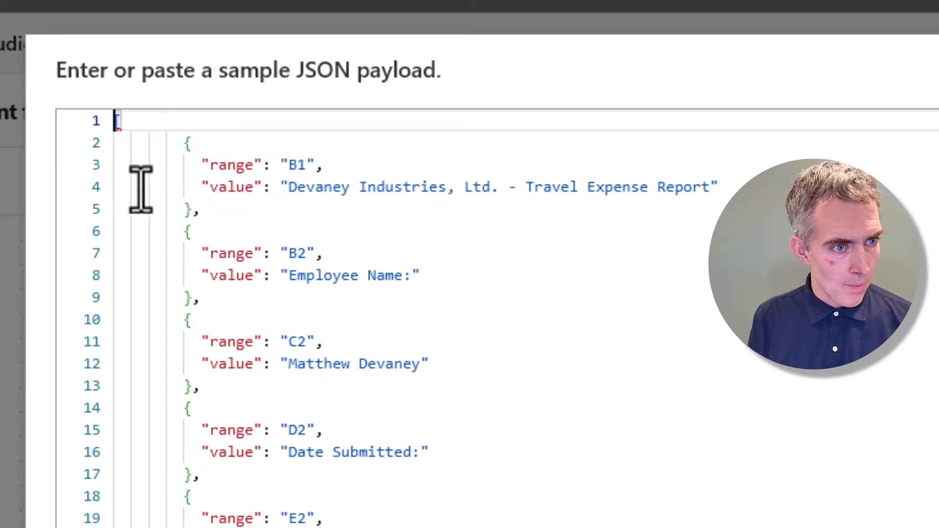
# Unindent the cell array's closing bracket and delete the leftover worksheets closing brackets at the end of the sample payload
pyautogui.scroll(-20, 174, 231)
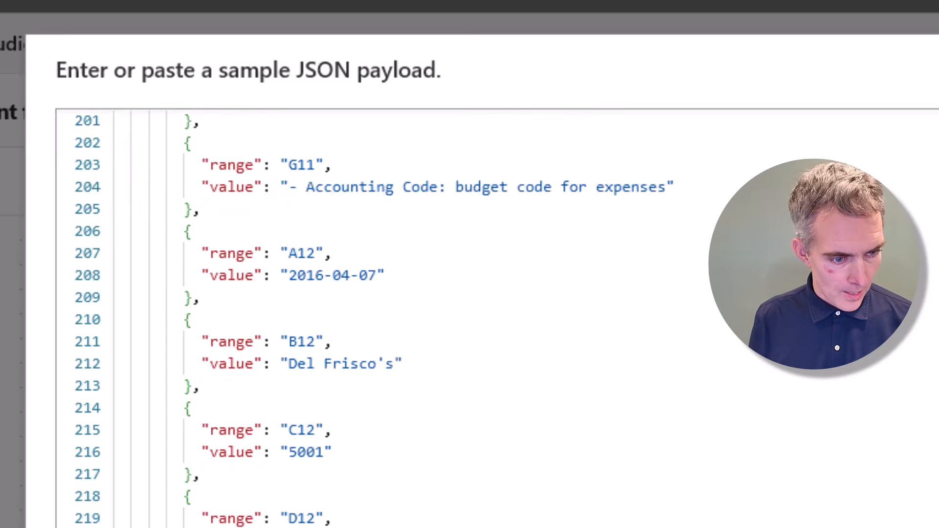
pyautogui.click(233, 409)
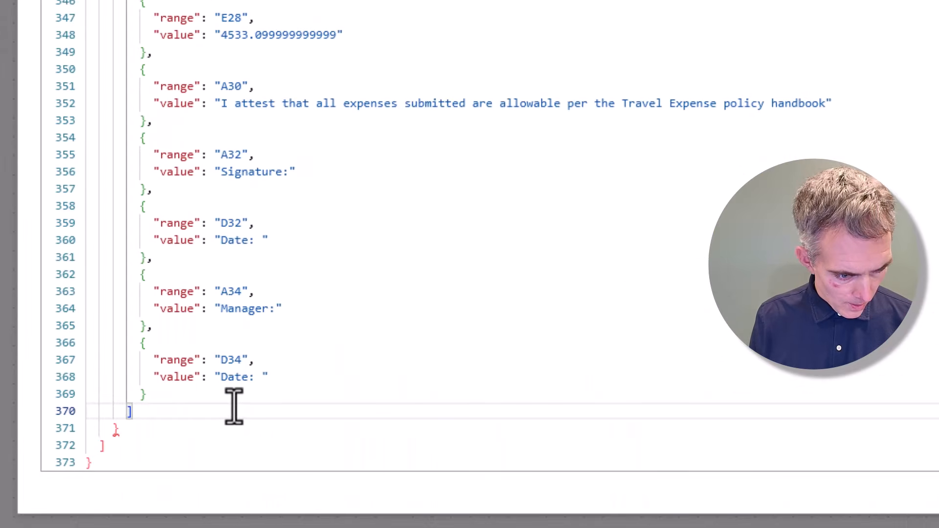
pyautogui.click(122, 409)
pyautogui.press('BackSpace')
pyautogui.press('BackSpace')
pyautogui.press('BackSpace')
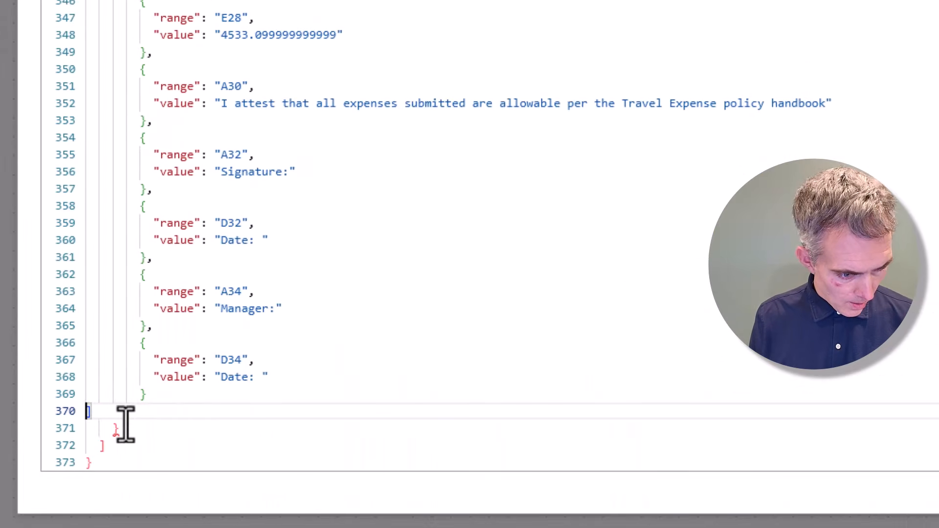
pyautogui.moveTo(127, 414); pyautogui.dragTo(130, 470)
pyautogui.press('BackSpace')
# Unindent all the cell objects in the sample payload by three levels and generate the Parse JSON schema from it
pyautogui.click(156, 450)
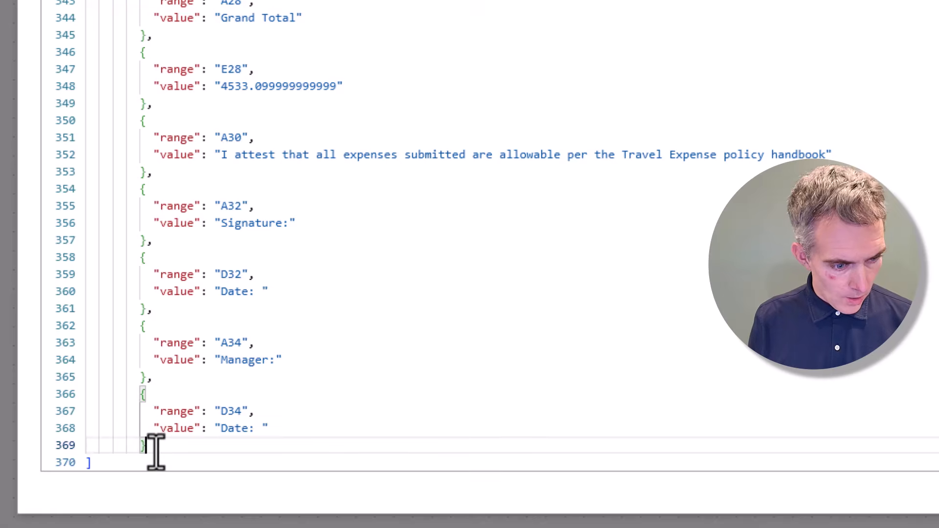
pyautogui.scroll(20, 156, 450)
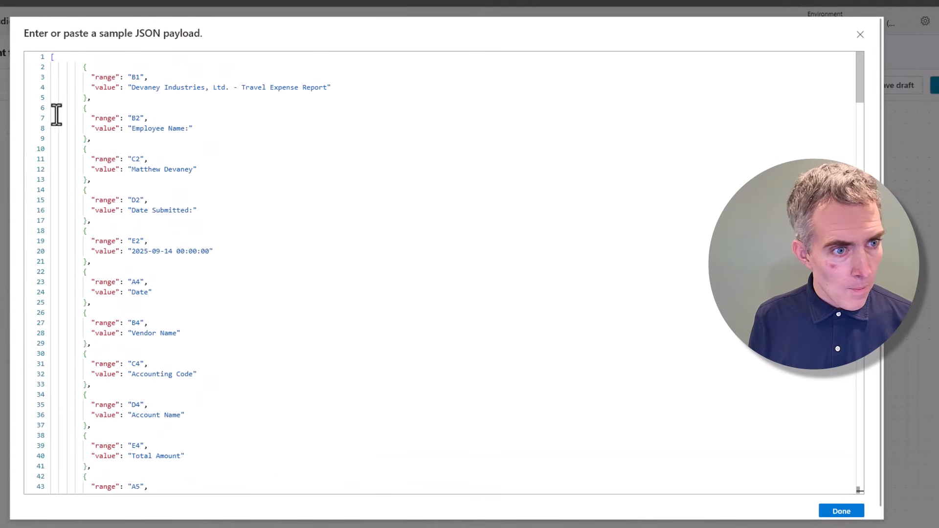
pyautogui.keyDown('shift'); pyautogui.click(81, 66); pyautogui.keyUp('shift')
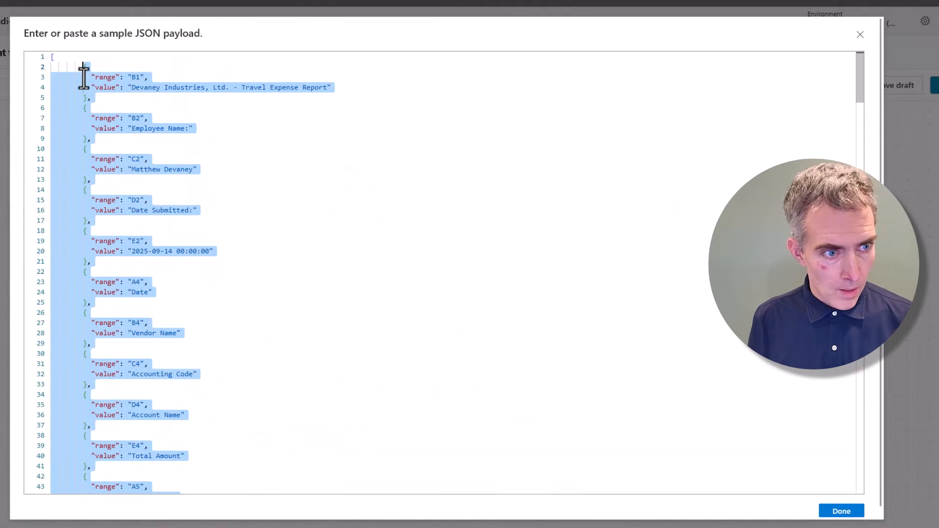
pyautogui.hotkey('shift', 'Tab')
pyautogui.hotkey('shift', 'Tab')
pyautogui.hotkey('shift', 'Tab')
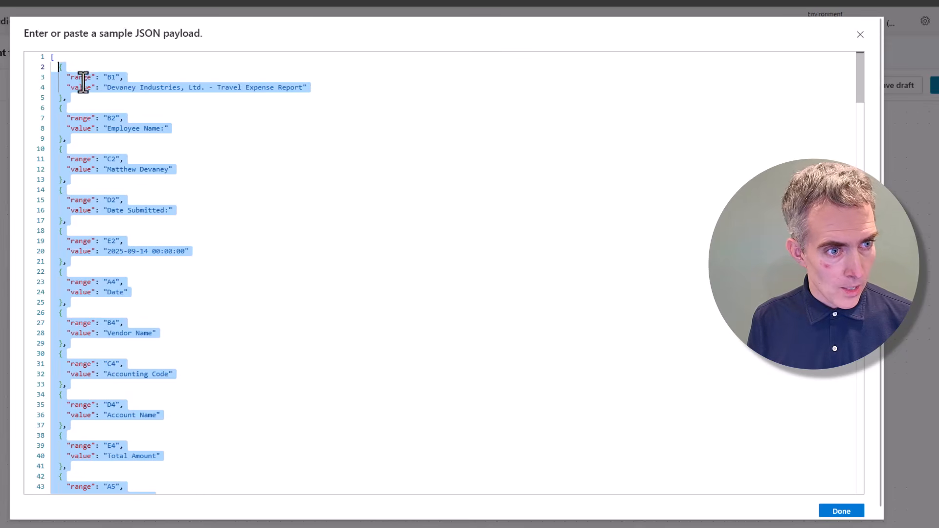
pyautogui.click(198, 128)
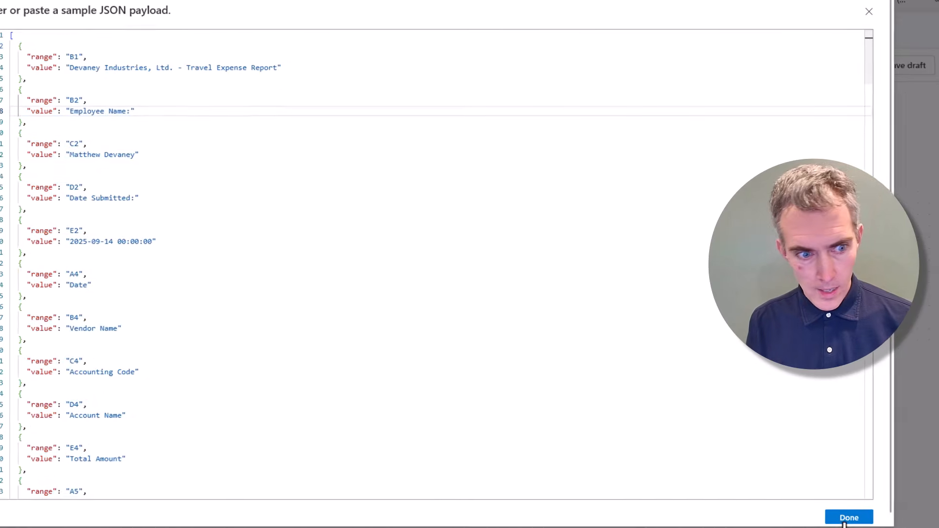
pyautogui.click(837, 514)
pyautogui.scroll(-3, 608, 279)
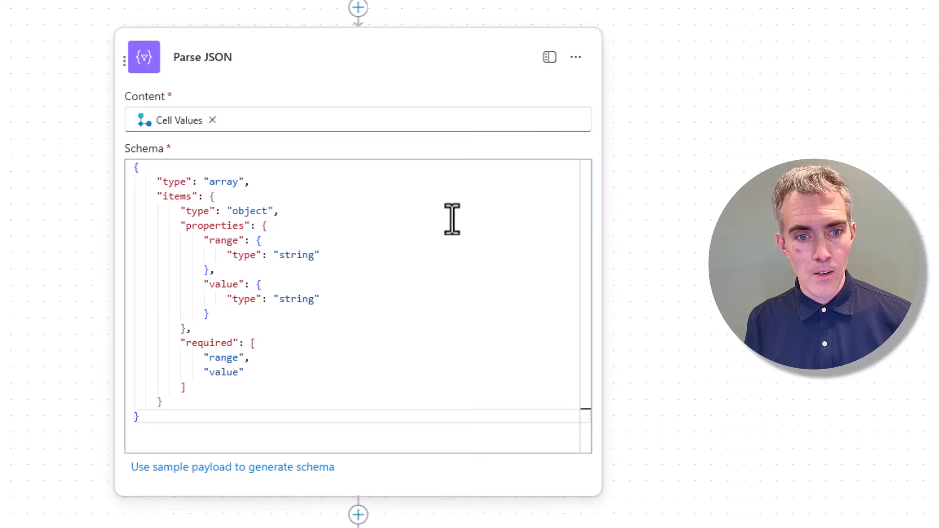
# Add an Apply to each loop after Parse JSON and use the Parse JSON Body as its input
pyautogui.scroll(-4, 660, 266)
pyautogui.click(358, 352)
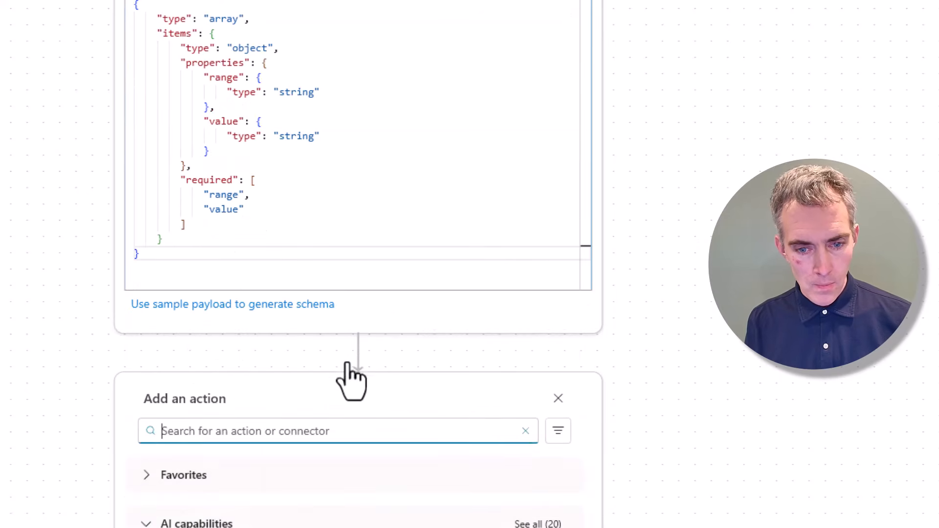
pyautogui.write('apply to each')
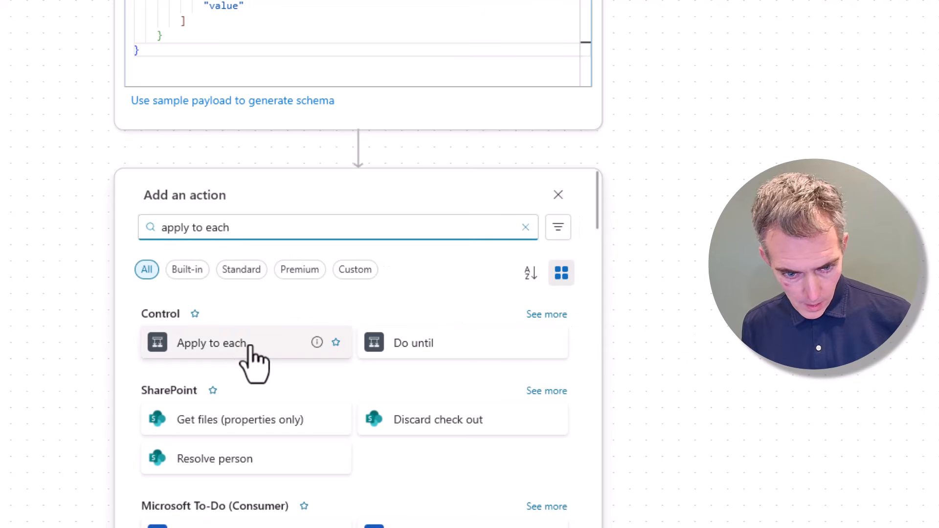
pyautogui.click(250, 349)
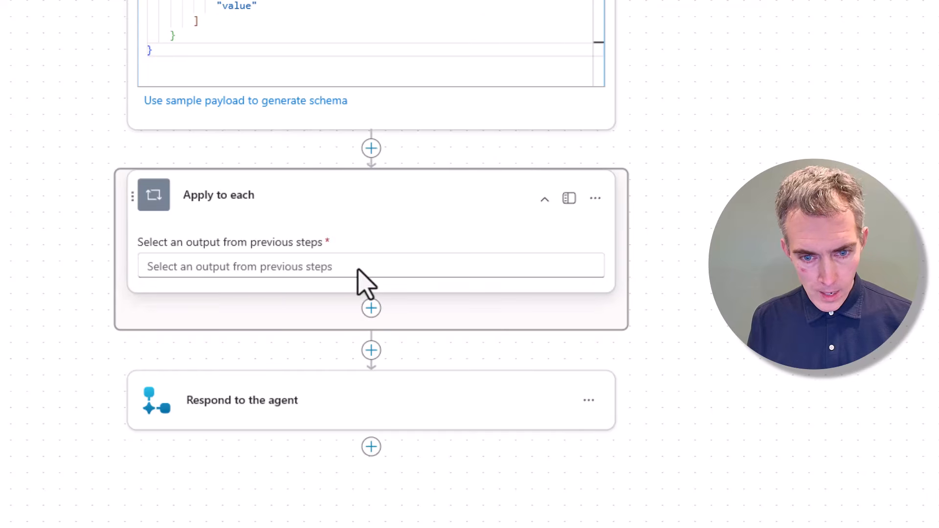
pyautogui.click(523, 260)
pyautogui.click(606, 253)
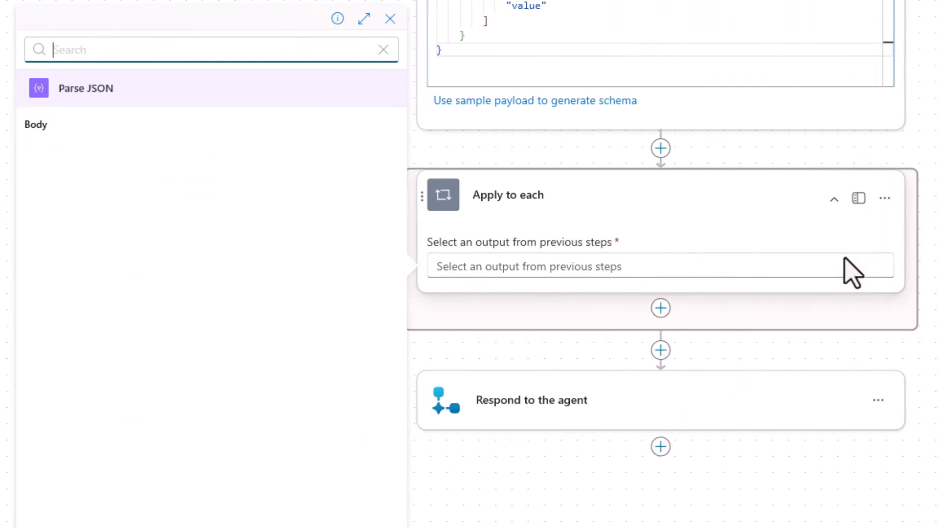
pyautogui.click(206, 125)
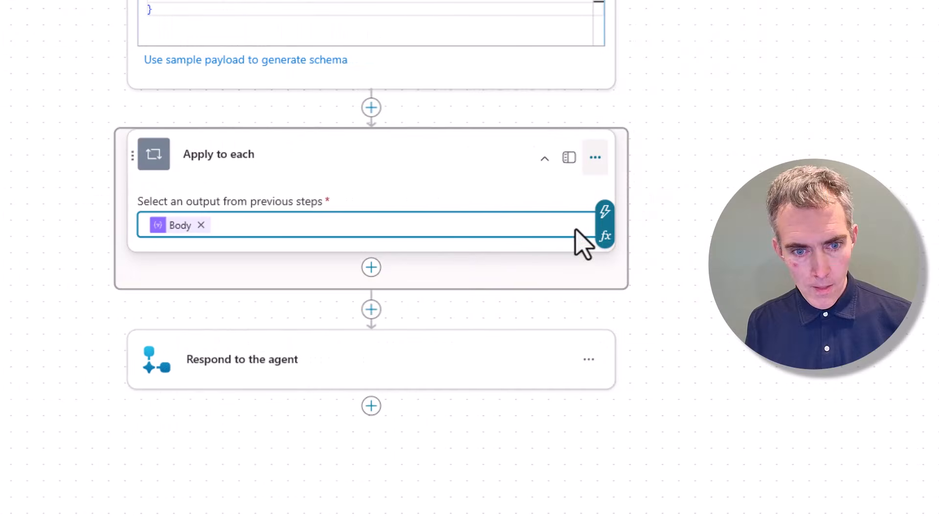
pyautogui.click(371, 267)
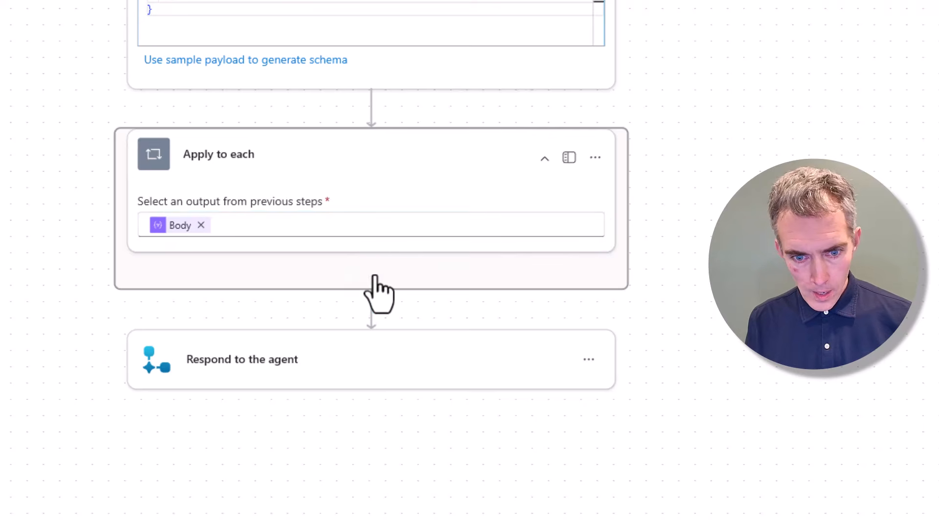
pyautogui.scroll(-3, 817, 381)
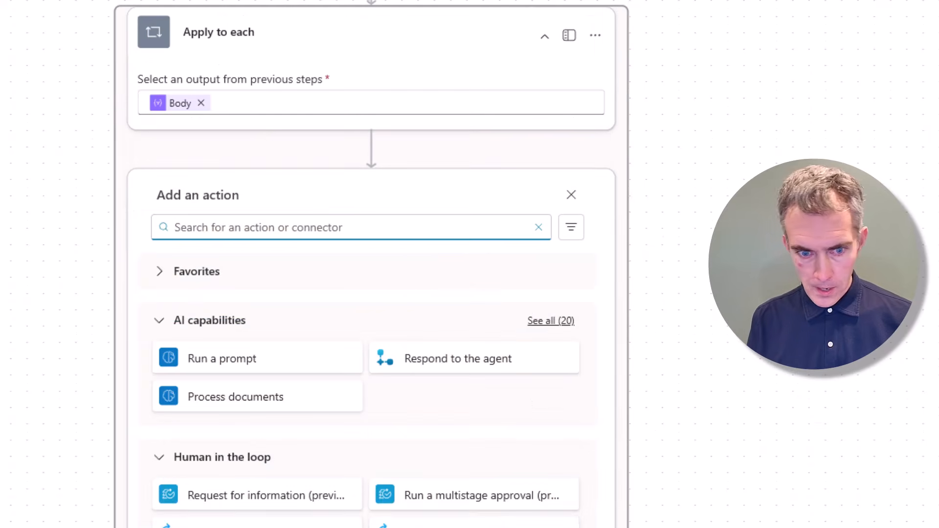
pyautogui.write('invoke an http request')
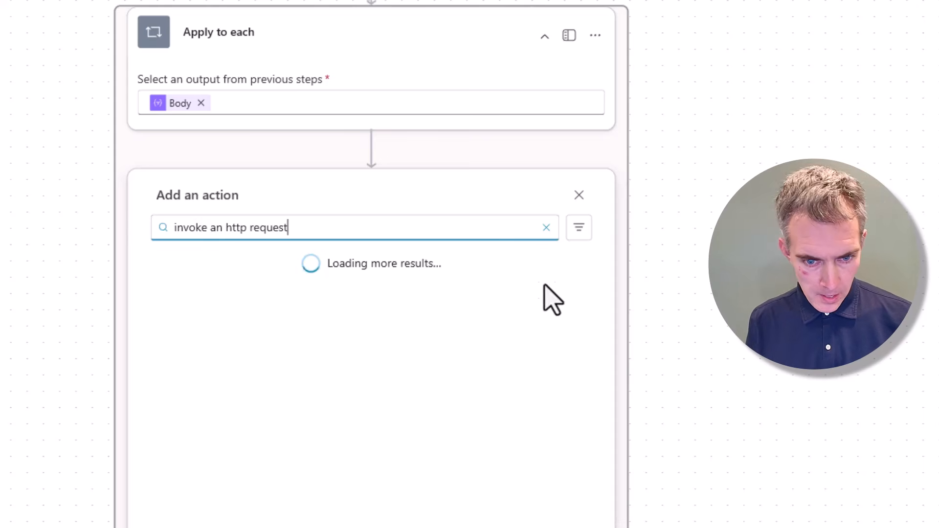
pyautogui.scroll(-1, 675, 277)
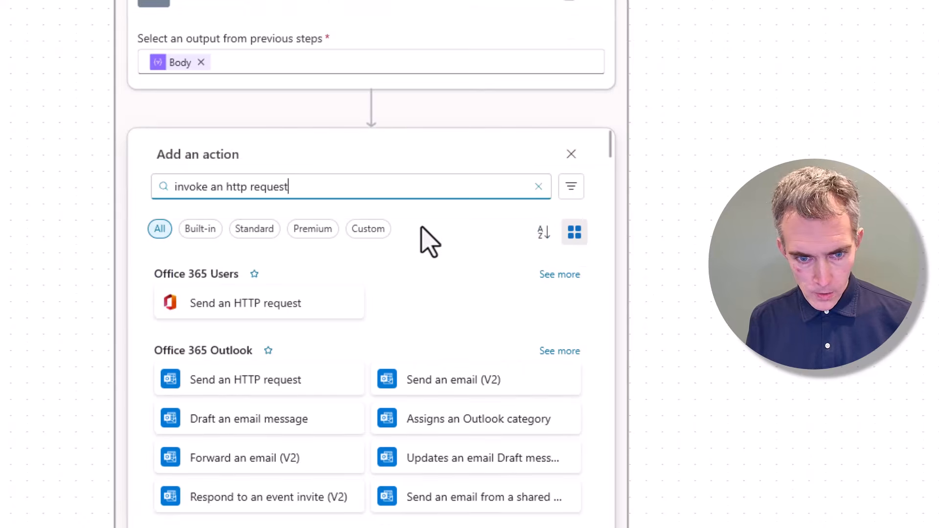
pyautogui.scroll(-2, 425, 236)
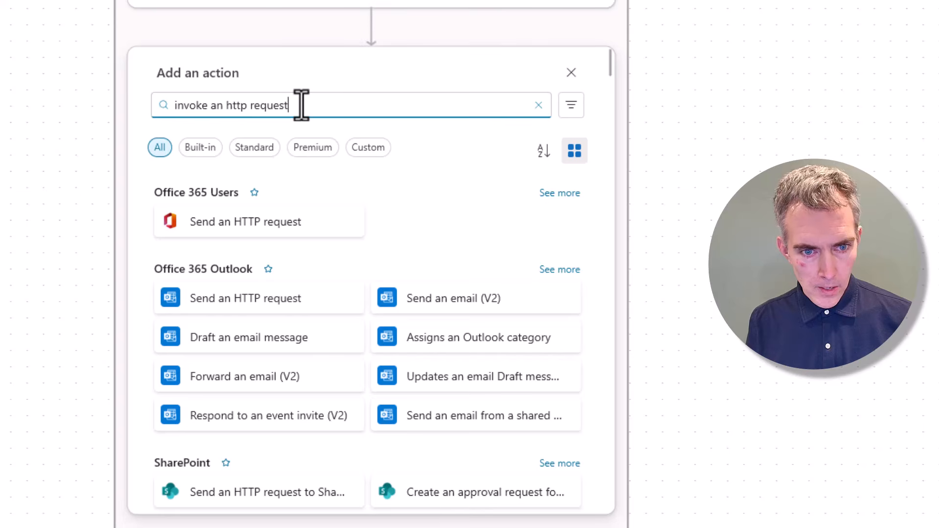
pyautogui.click(69, 80)
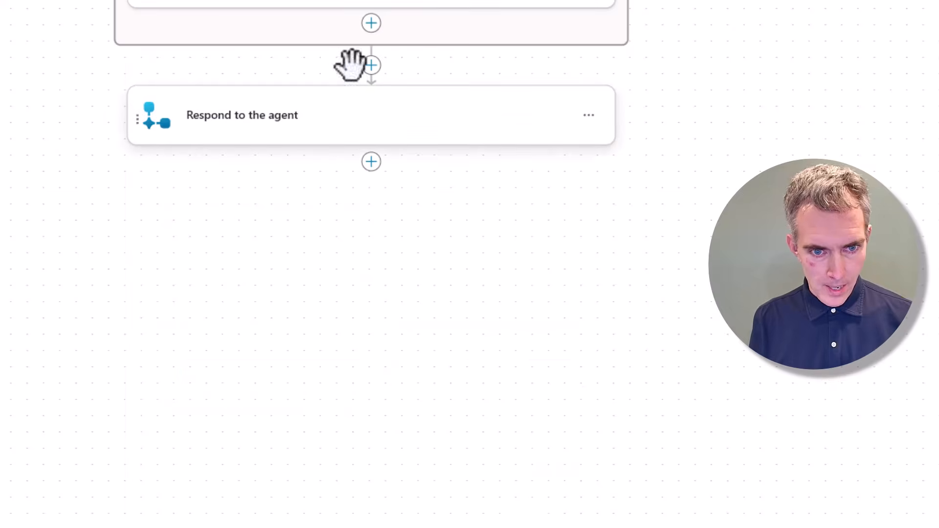
# Add the Invoke an HTTP request action from HTTP with Microsoft Entra ID (preauthorized) inside the Apply to each loop
pyautogui.scroll(1, 375, 68)
pyautogui.click(371, 105)
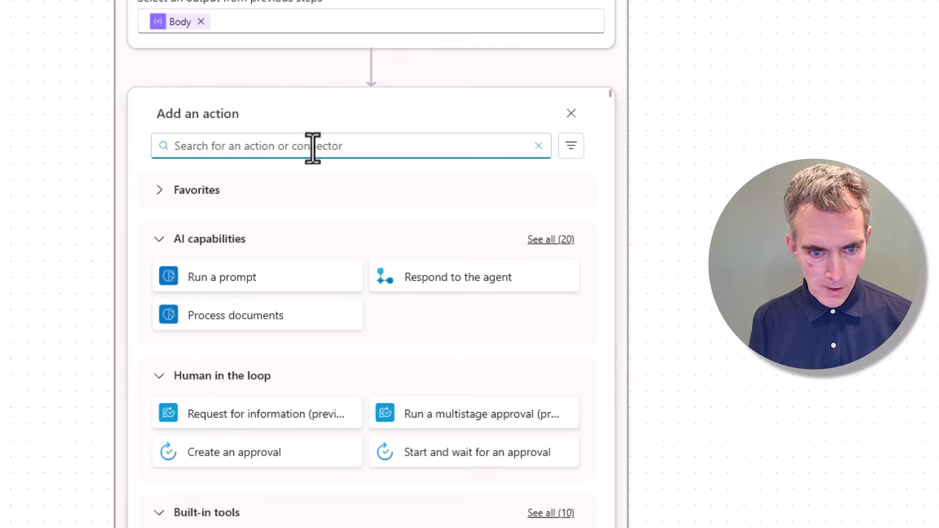
pyautogui.write('http')
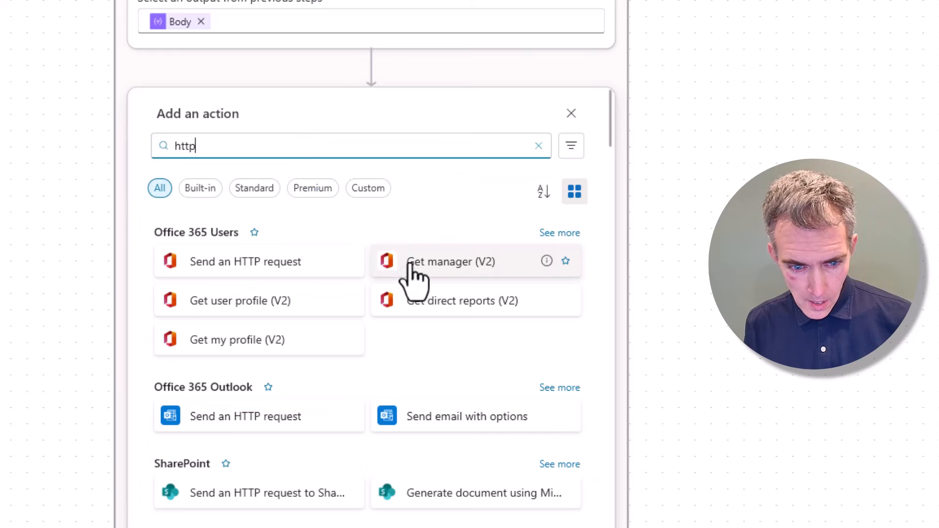
pyautogui.scroll(-2, 462, 384)
pyautogui.scroll(-8, 462, 384)
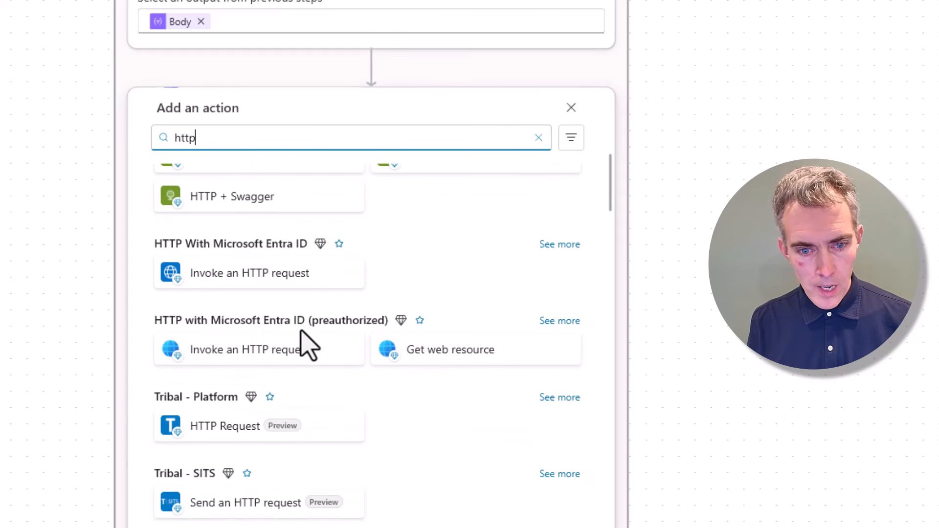
pyautogui.click(274, 357)
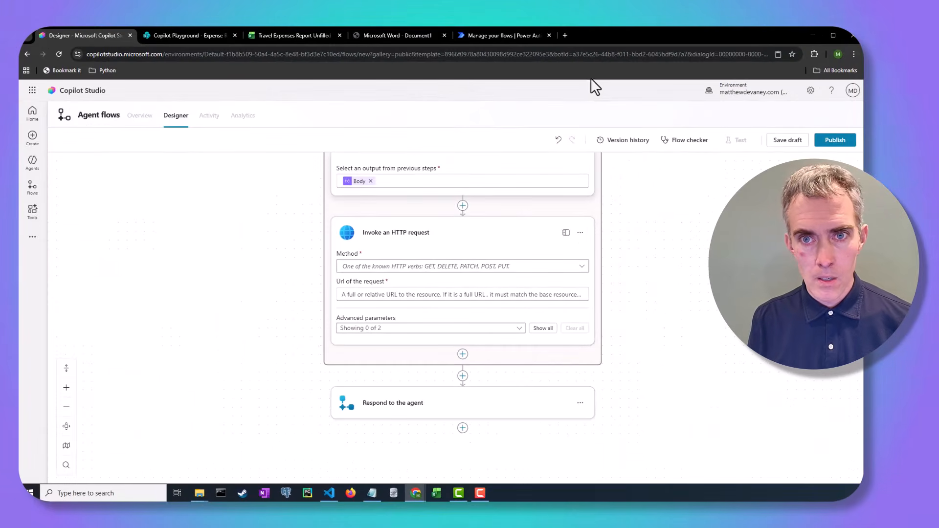
# Search the web in a new browser tab for "microsoft graph api update cell value" and open Microsoft Learn's Update range article
pyautogui.click(563, 37)
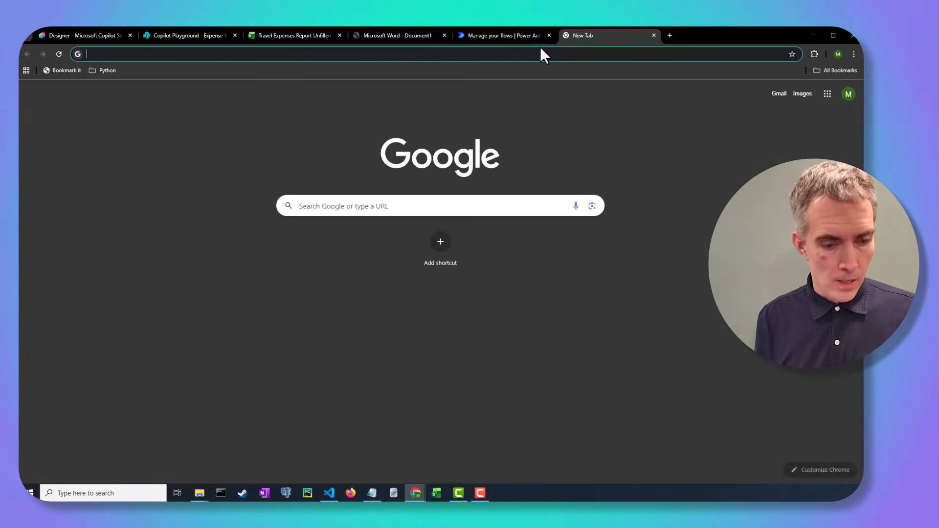
pyautogui.write('micrs')
pyautogui.press('BackSpace')
pyautogui.write('osoft')
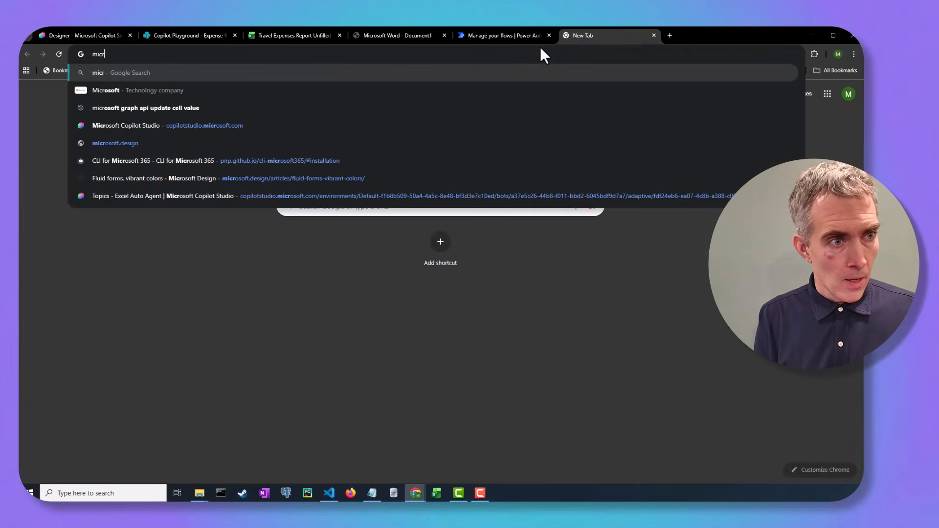
pyautogui.press('Return')
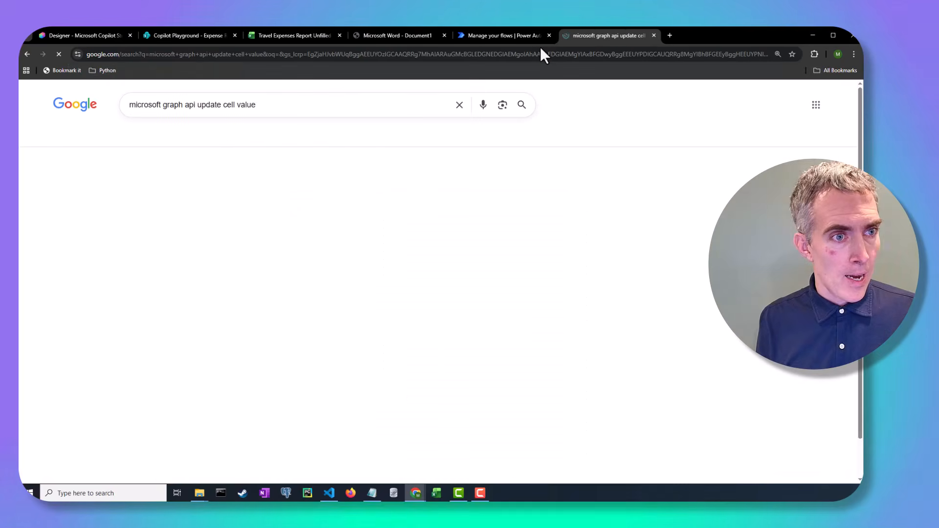
pyautogui.click(284, 384)
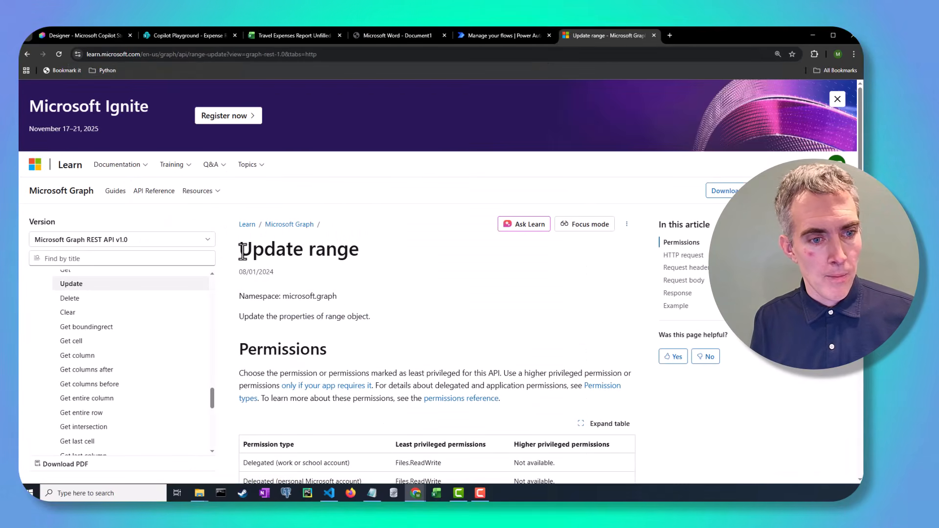
# Examine the Update range article's PATCH endpoint for a worksheet range address, the request headers and the example request body
pyautogui.moveTo(242, 252); pyautogui.dragTo(358, 252)
pyautogui.scroll(-7, 459, 310)
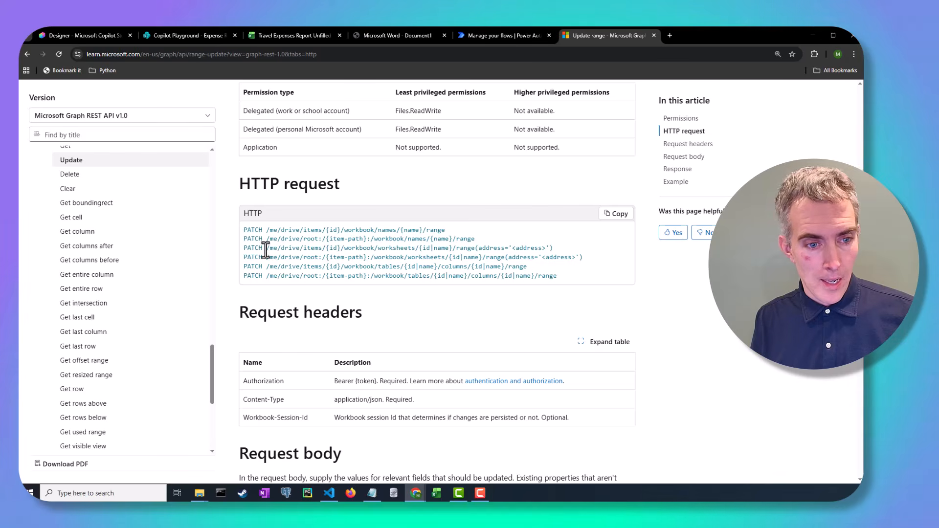
pyautogui.moveTo(265, 249); pyautogui.dragTo(552, 250)
pyautogui.scroll(-1, 370, 305)
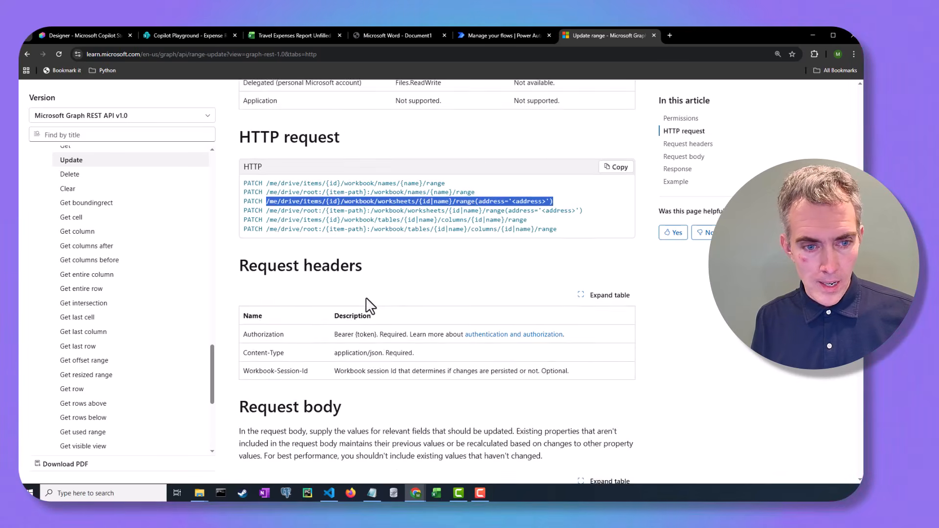
pyautogui.scroll(-10, 370, 306)
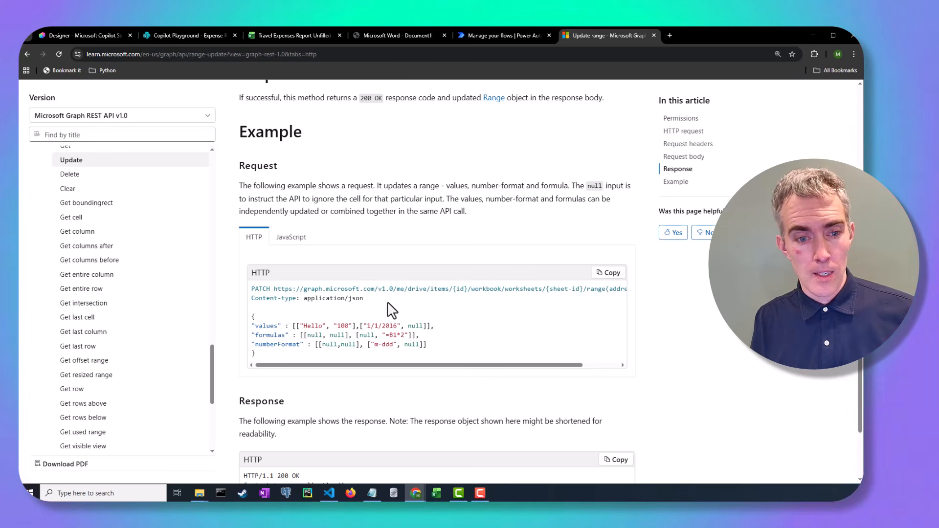
pyautogui.scroll(-1, 388, 317)
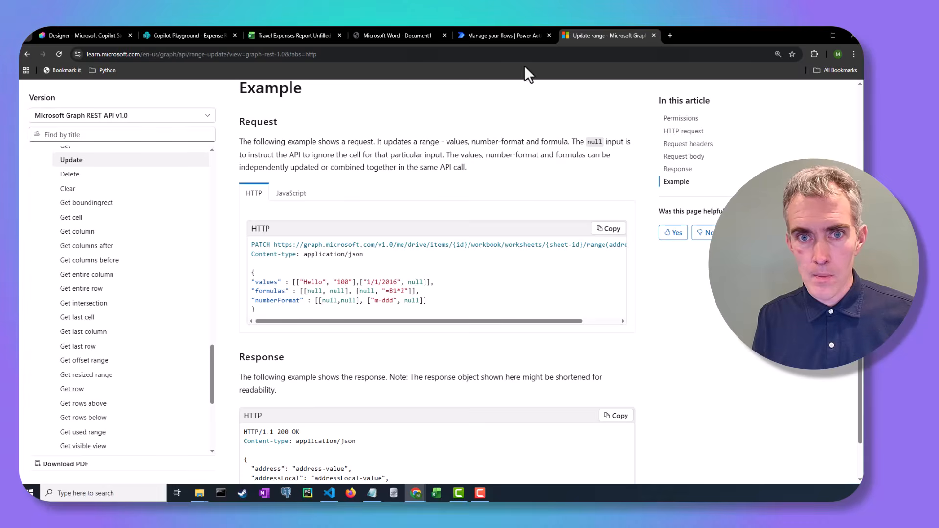
# Return to the Copilot Studio flow designer and set the Invoke an HTTP request method to PATCH
pyautogui.click(488, 38)
pyautogui.click(102, 36)
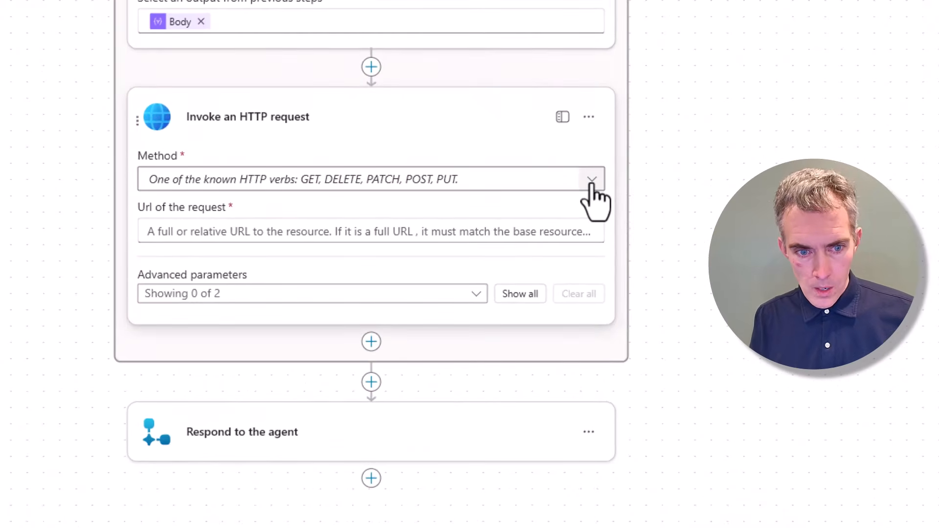
pyautogui.click(591, 180)
pyautogui.click(248, 264)
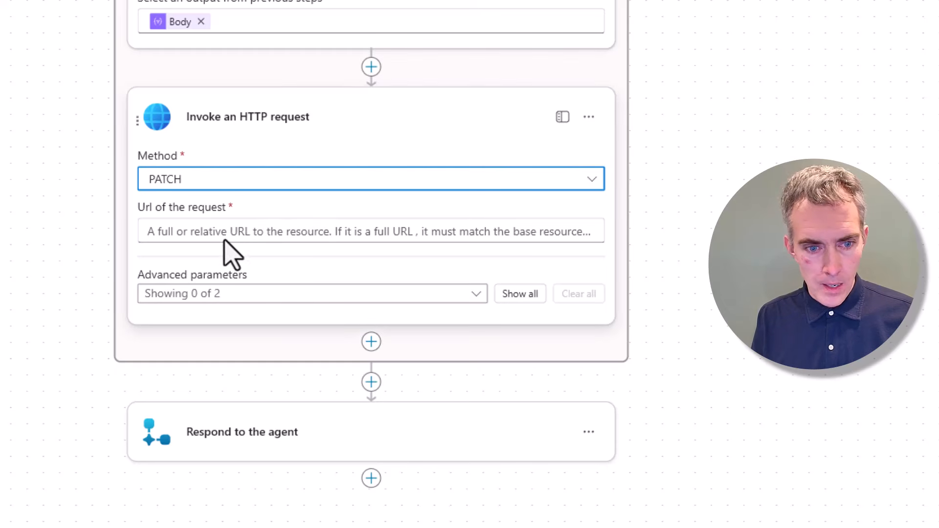
# Set the request URL to v1.0/drives/{Drive ID}/items/{Drive Item ID}/workbook/worksheets/{Worksheet Name}/range(address='…'), using items('Apply_to_each')?['range'] as the address
pyautogui.click(208, 230)
pyautogui.write("v1.0/drives/Drive ID/items/Drive Item ID/workbook/worksheets/Worksheet Name/range(address='items(...)')")
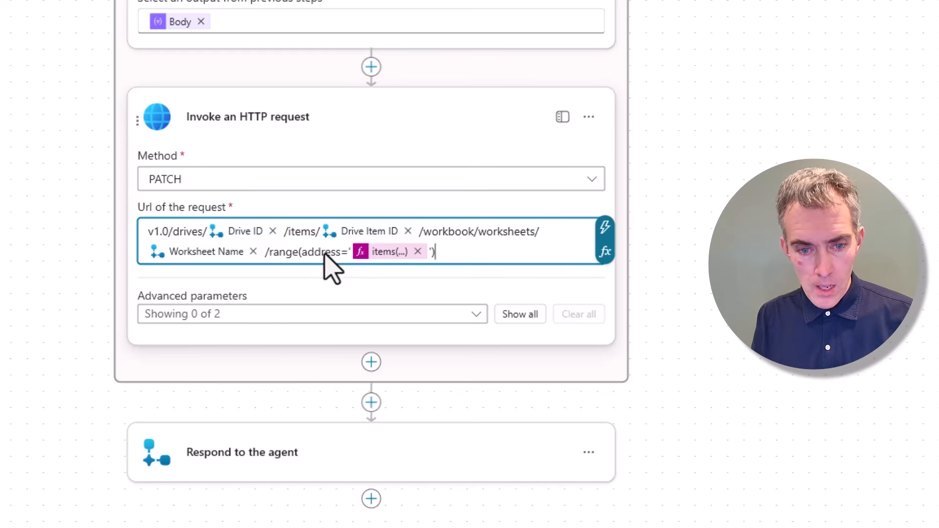
pyautogui.click(383, 252)
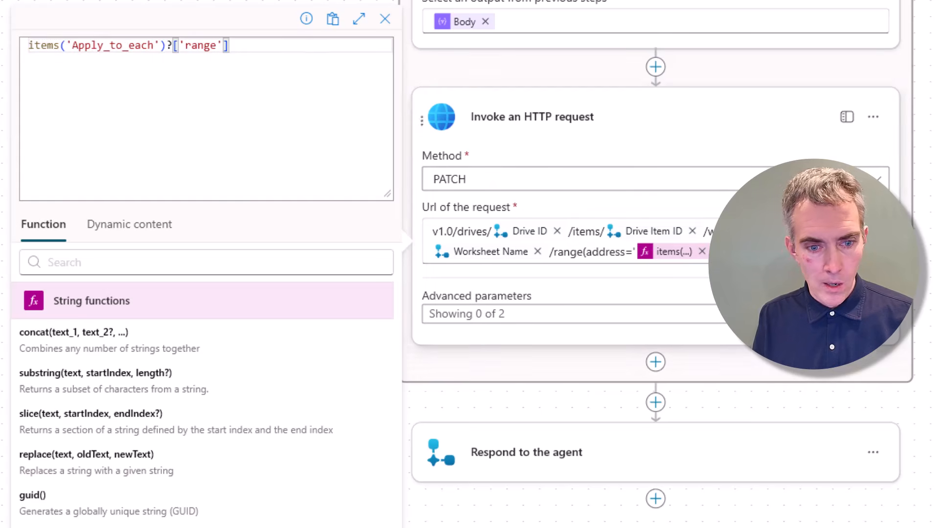
pyautogui.click(773, 251)
# Enable the Headers advanced parameter on the Invoke an HTTP request action
pyautogui.click(477, 315)
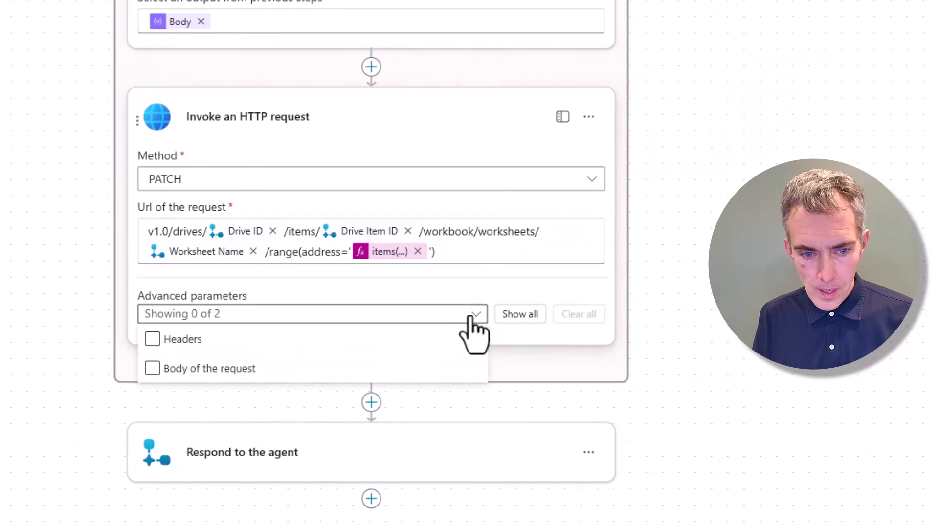
pyautogui.click(161, 339)
pyautogui.click(624, 345)
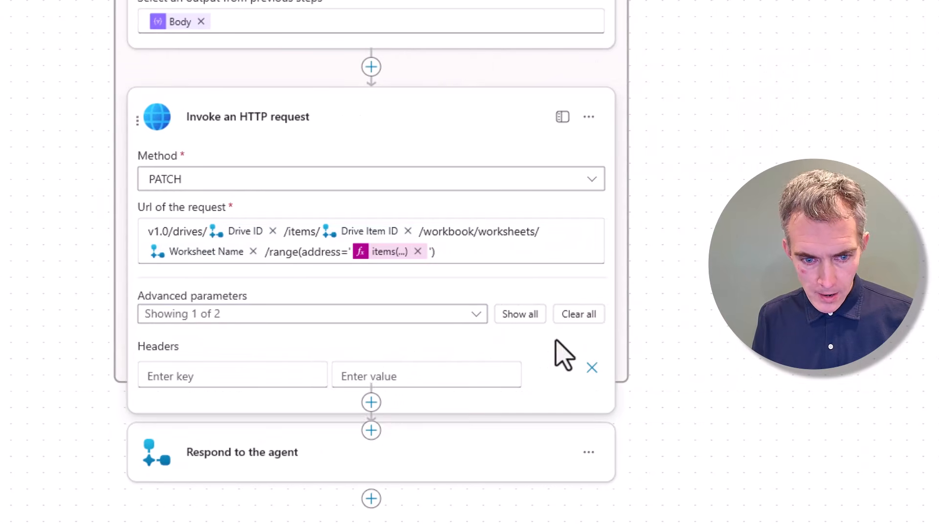
# Add a Content-Type header with the value application/json to the Invoke an HTTP request action
pyautogui.click(278, 383)
pyautogui.write('Content-Type')
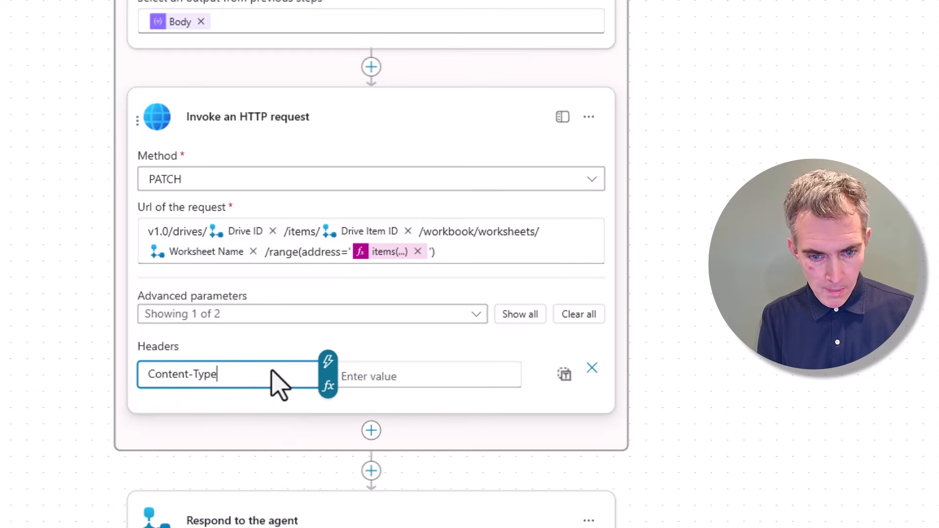
pyautogui.press('Tab')
pyautogui.write('app')
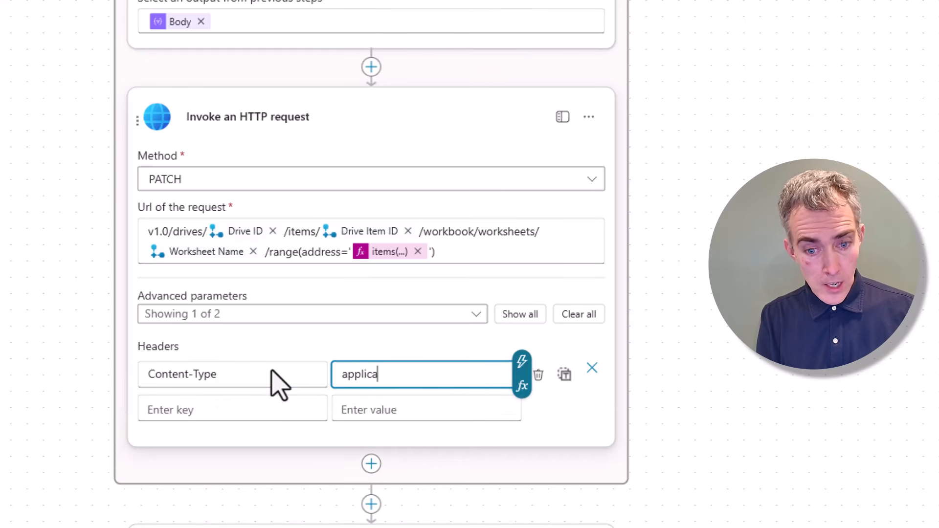
pyautogui.write('lication/json')
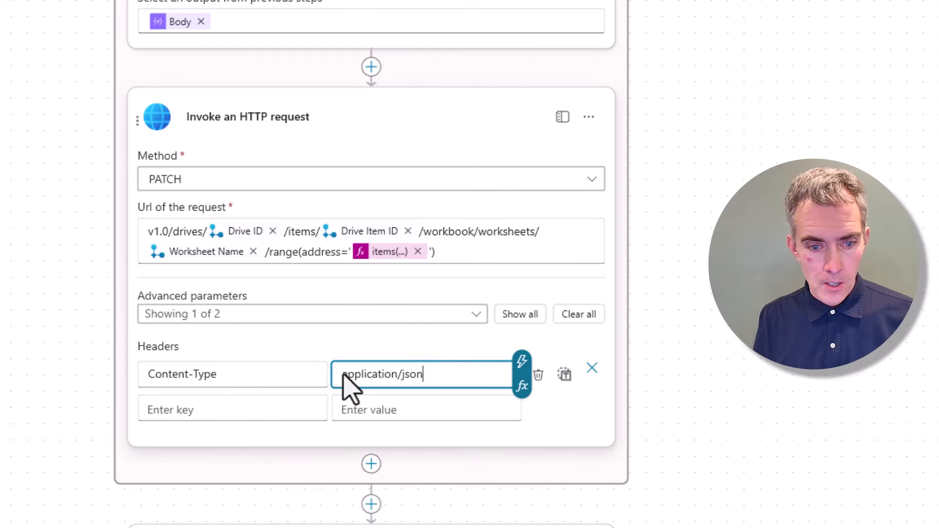
pyautogui.scroll(-1, 646, 325)
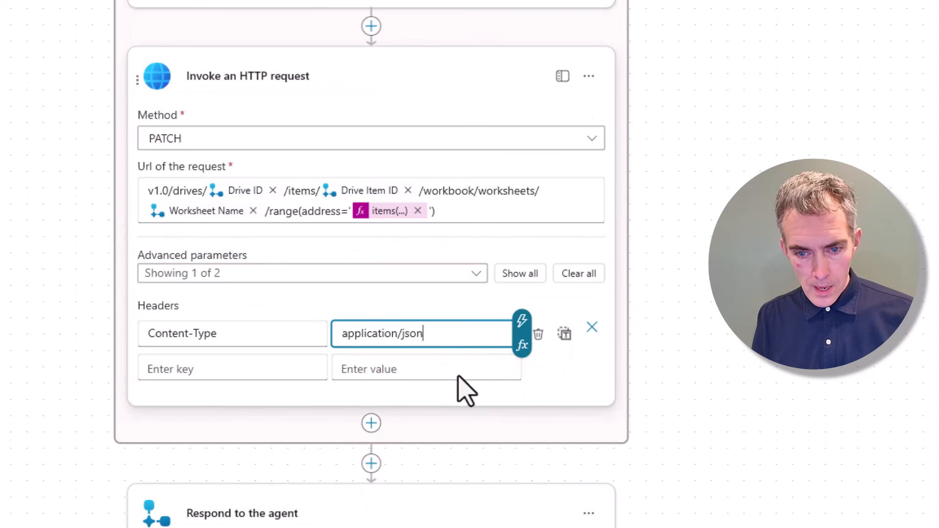
pyautogui.click(550, 374)
# Enable the Body of the request parameter and set it to { "values": [[""]] } with the Body value dynamic content between the inner quotes
pyautogui.click(474, 274)
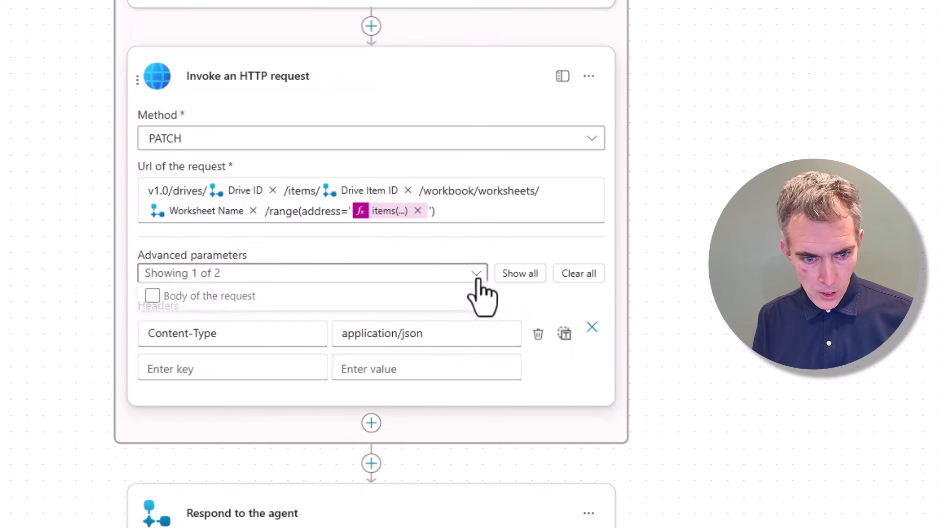
pyautogui.click(230, 299)
pyautogui.click(550, 381)
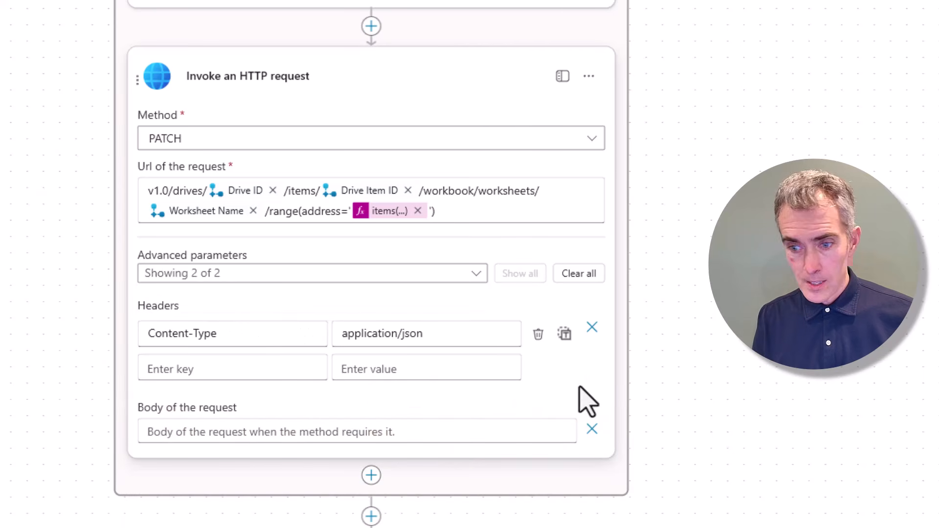
pyautogui.click(226, 431)
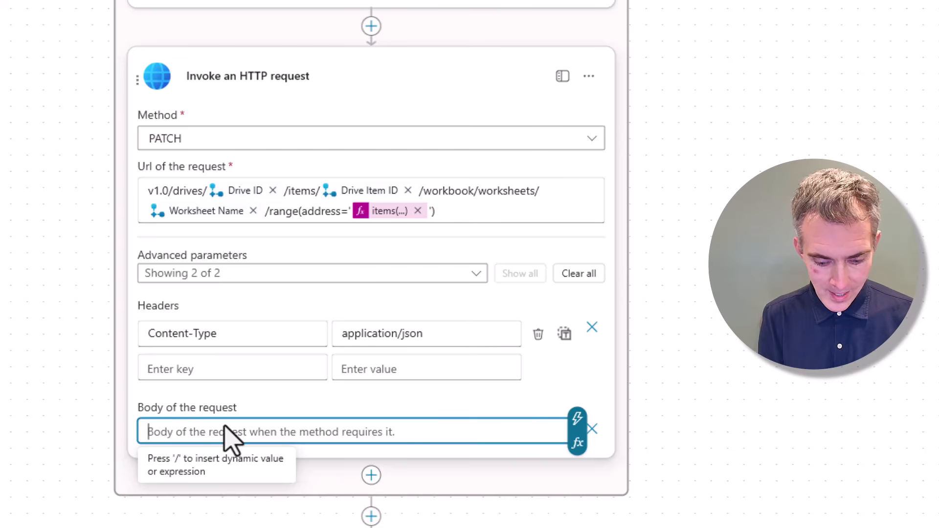
pyautogui.write('{')
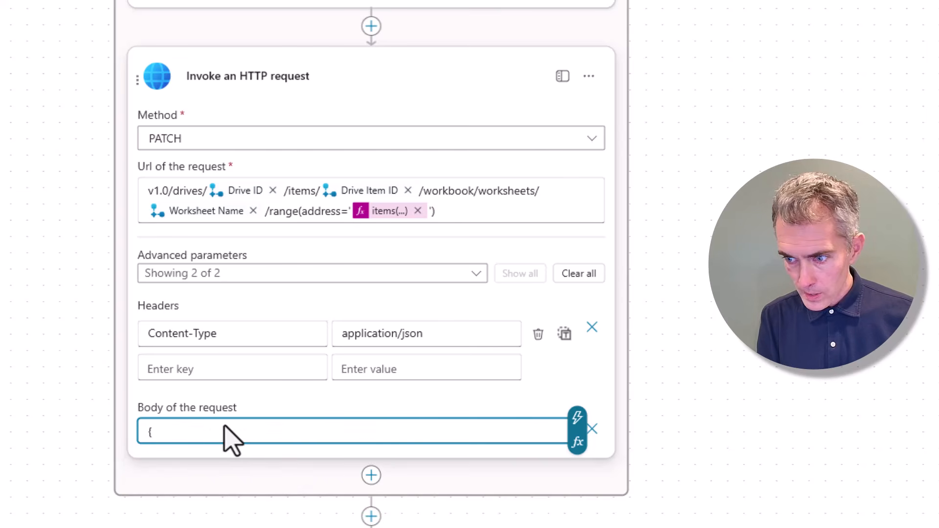
pyautogui.press('Return')
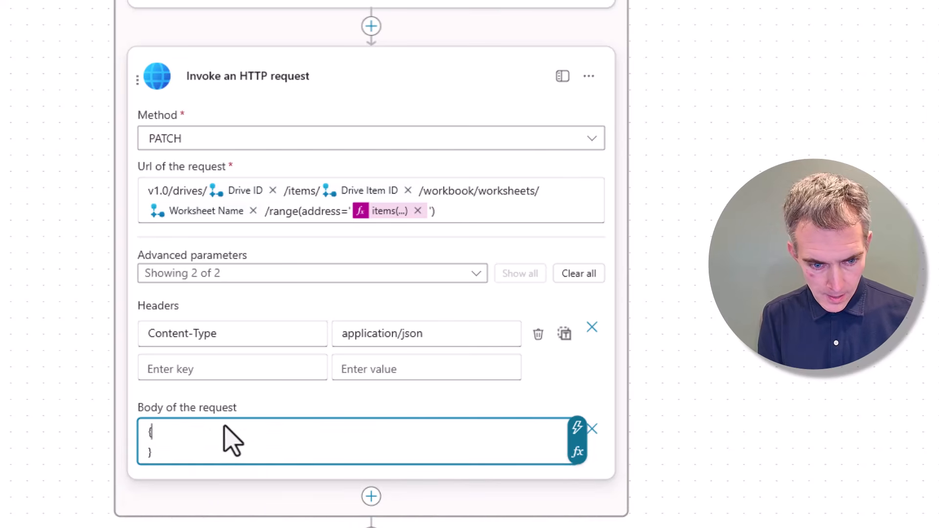
pyautogui.press('Return')
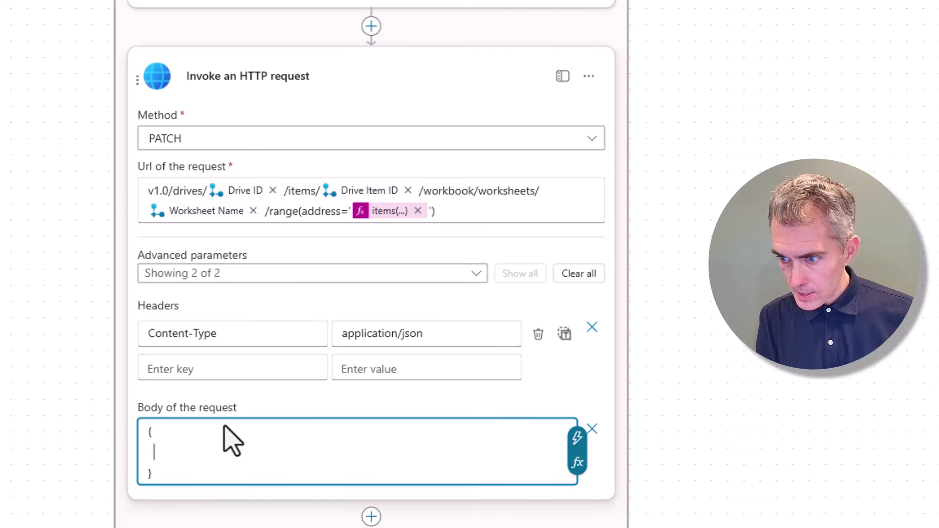
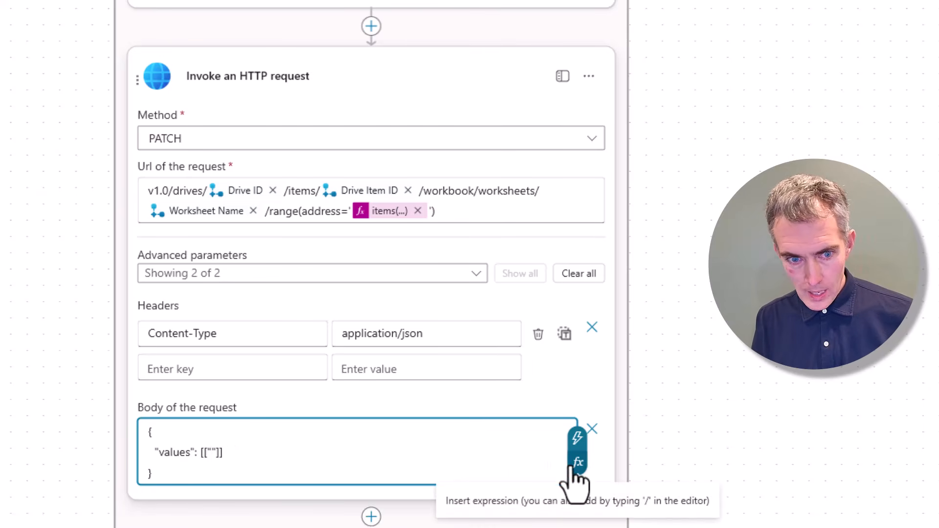
pyautogui.click(578, 436)
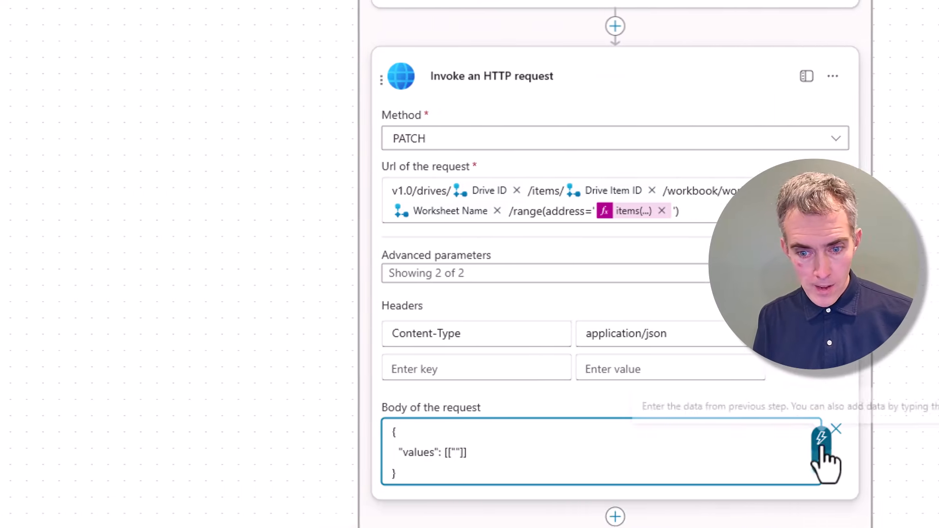
pyautogui.click(29, 405)
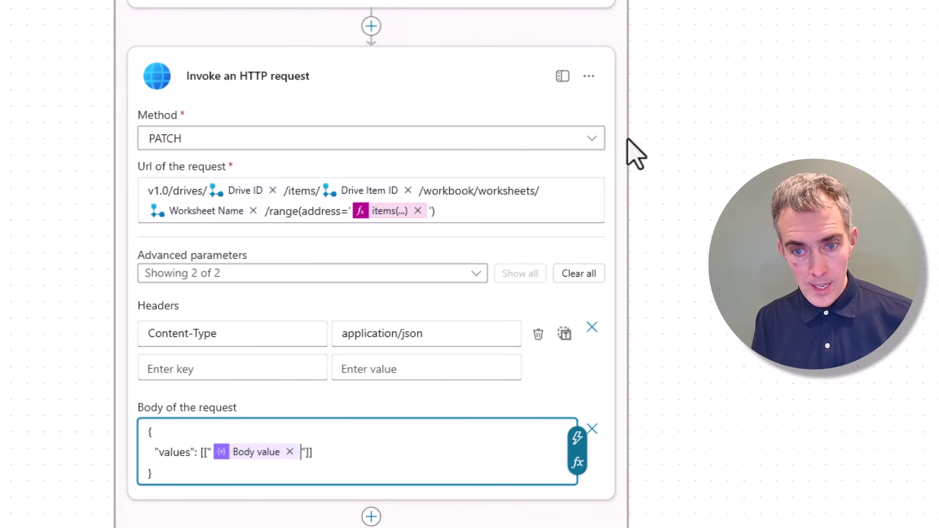
pyautogui.click(671, 102)
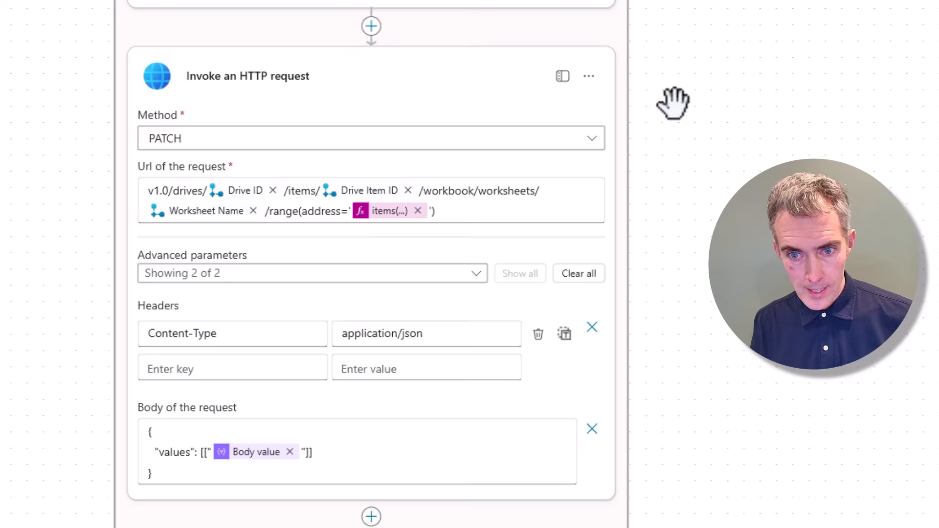
pyautogui.click(589, 78)
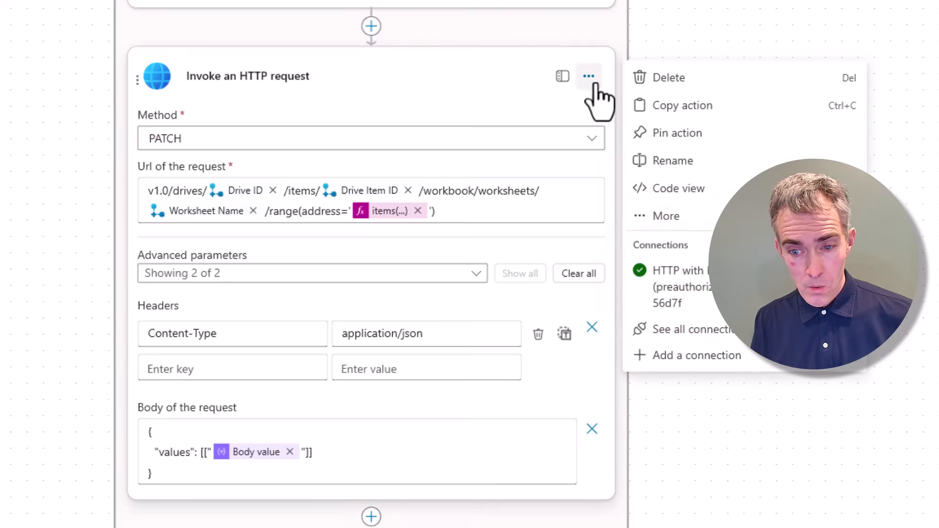
pyautogui.click(676, 359)
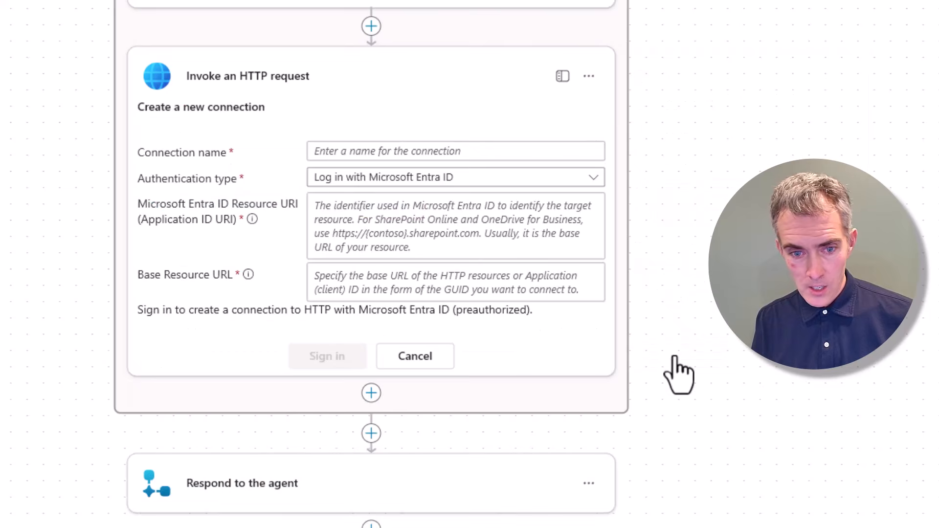
pyautogui.click(371, 151)
pyautogui.write('ExcelAutoAgent')
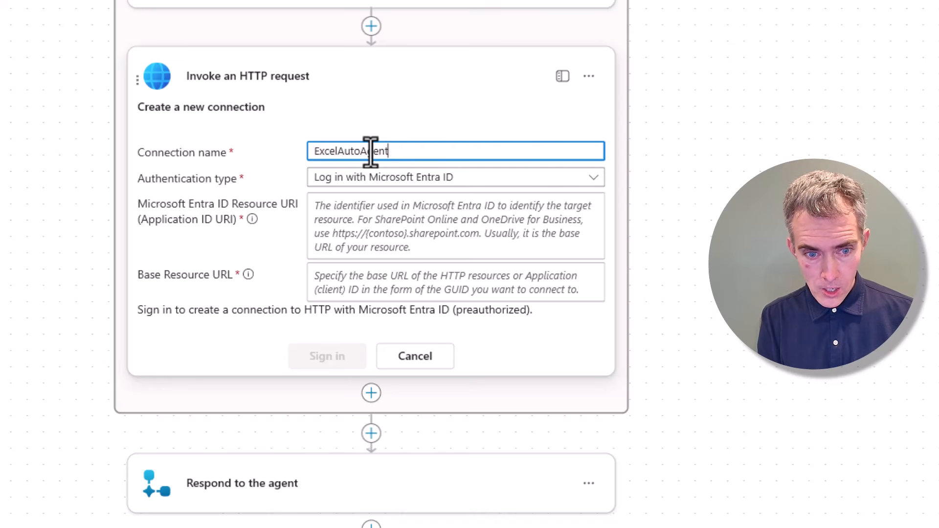
pyautogui.click(367, 198)
pyautogui.write('https://graph.microsoft.com')
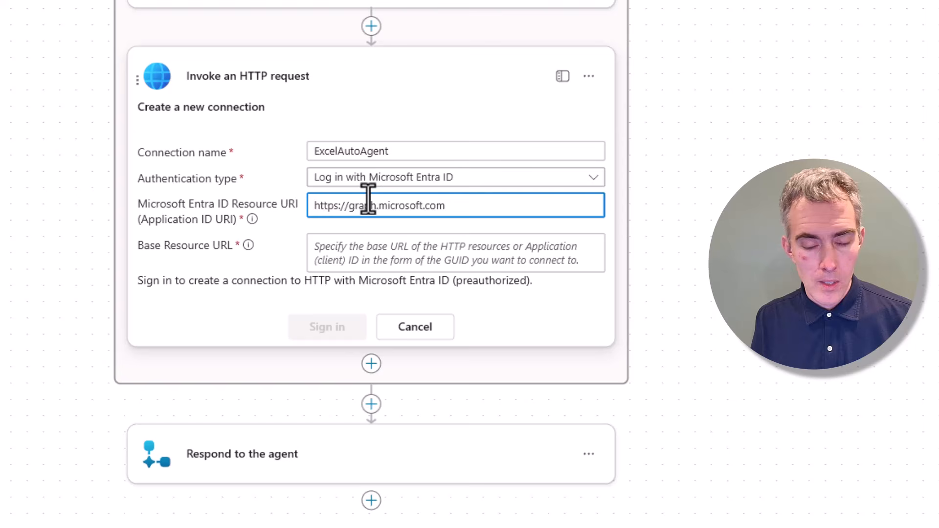
pyautogui.tripleClick(368, 205)
pyautogui.hotkey('ctrl', 'c')
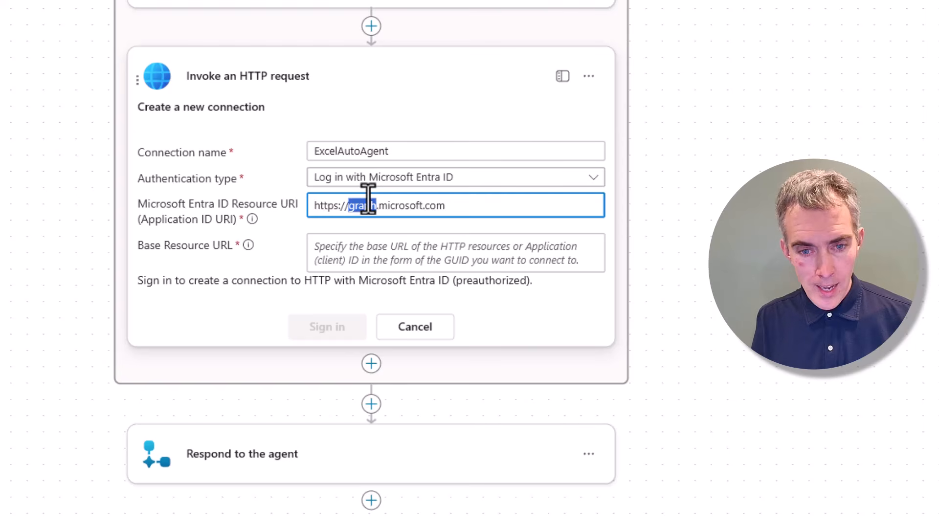
pyautogui.click(381, 259)
pyautogui.hotkey('ctrl', 'v')
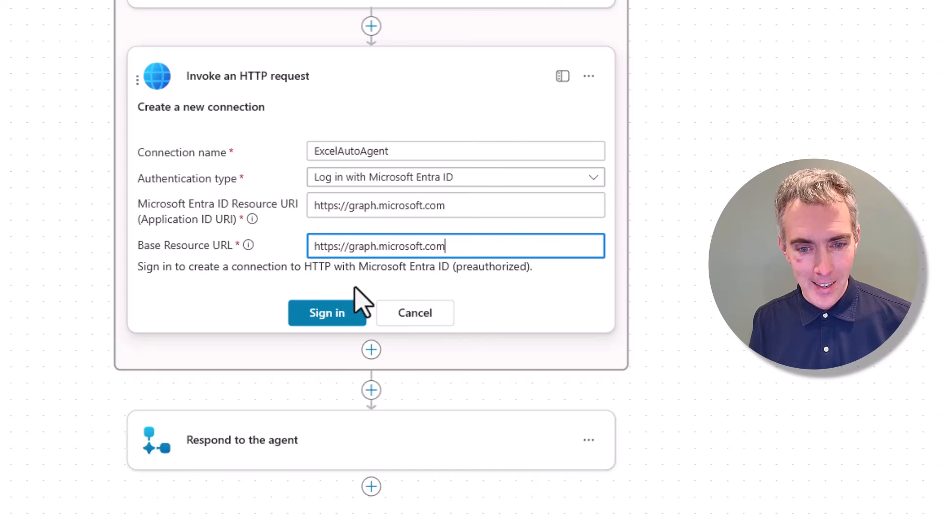
# Sign in with the already signed-in Microsoft account to create the HTTP request connection
pyautogui.click(362, 316)
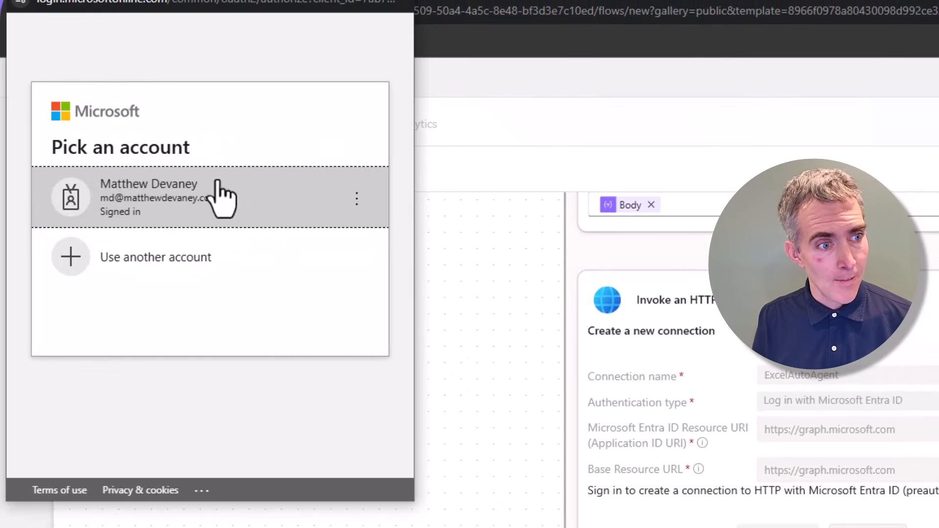
pyautogui.click(220, 196)
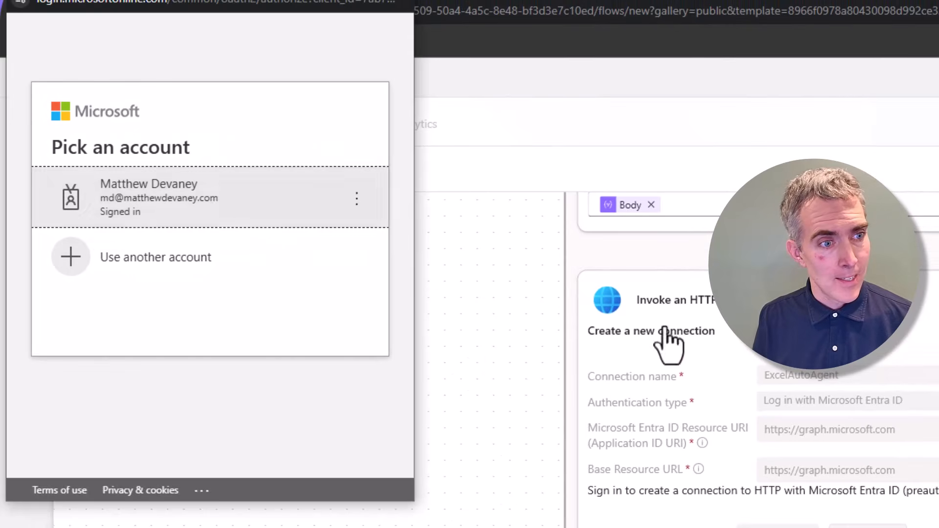
pyautogui.click(170, 302)
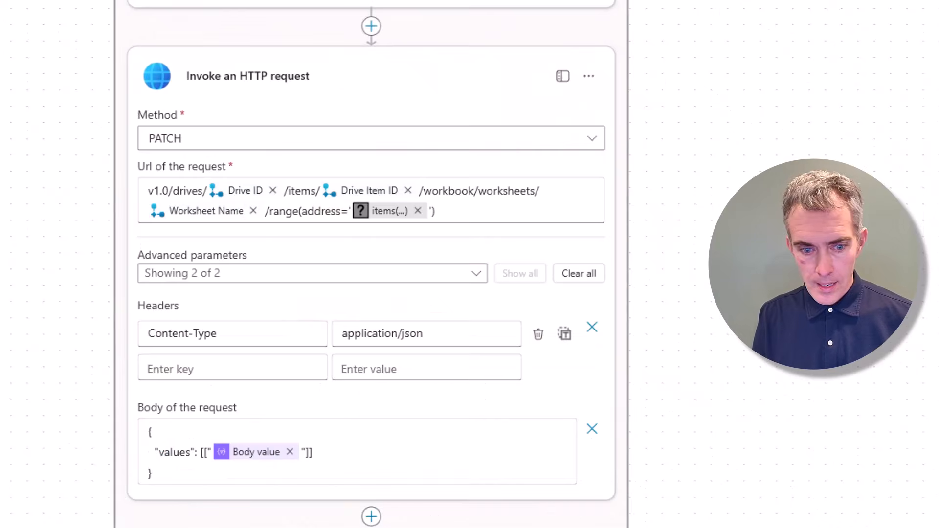
# Check the finished actions, publish the agent flow and go back to the agent
pyautogui.scroll(-3, 371, 293)
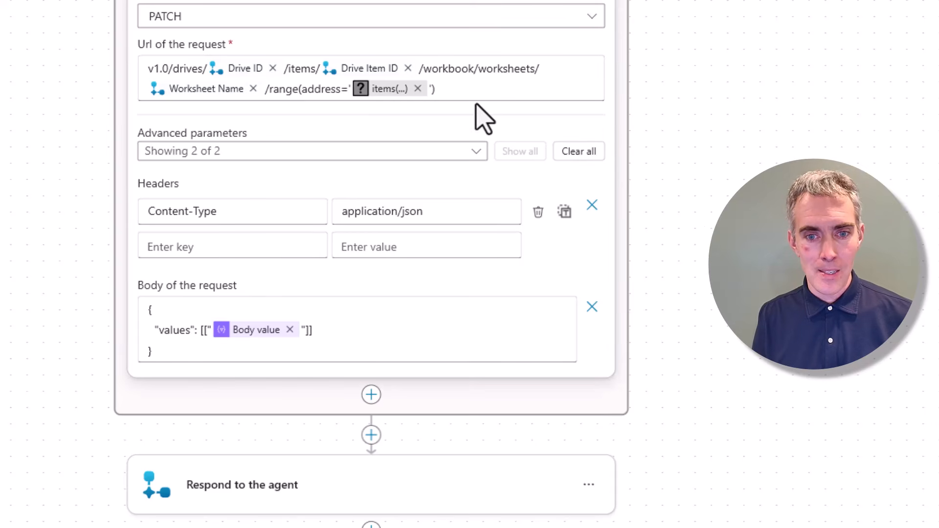
pyautogui.click(460, 92)
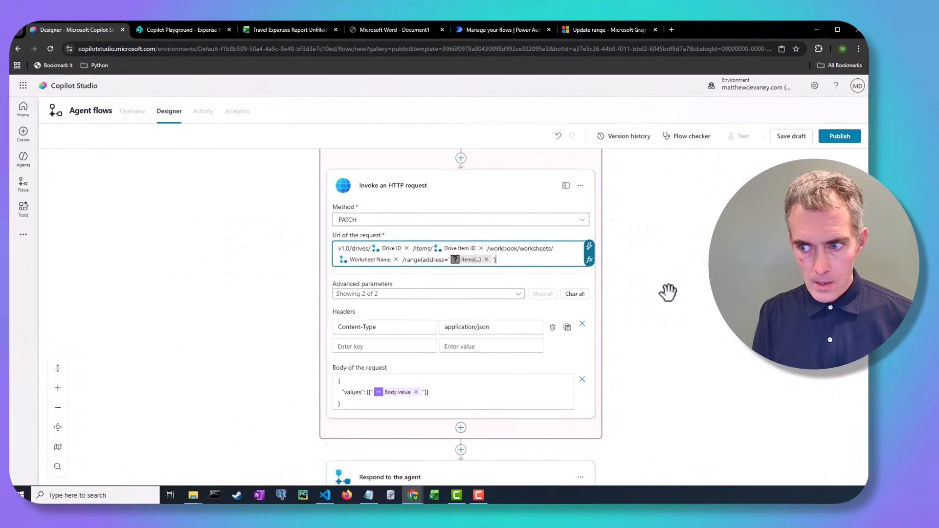
pyautogui.scroll(5, 634, 324)
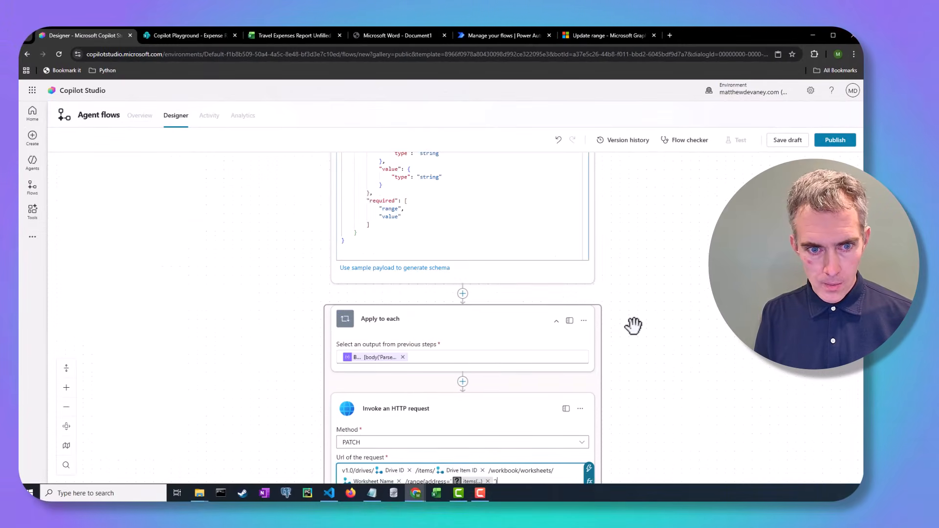
pyautogui.scroll(-6, 634, 325)
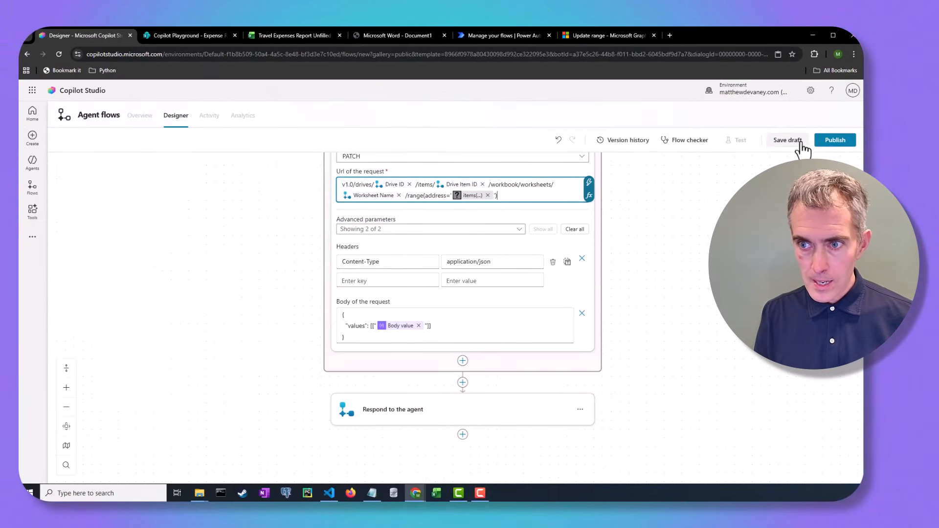
pyautogui.click(817, 141)
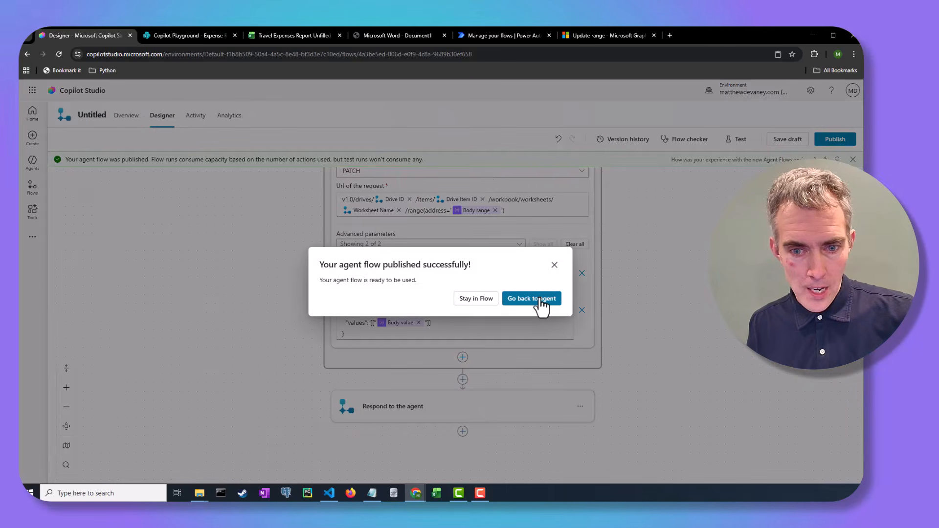
pyautogui.click(540, 309)
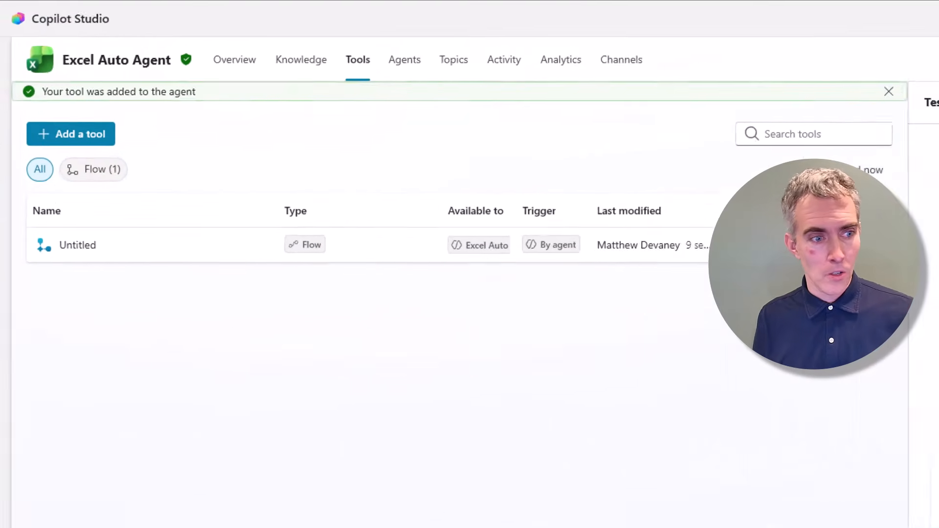
# Open the Untitled flow tool and rename it "Write Cell Values To An Excel Worksheet"
pyautogui.click(68, 254)
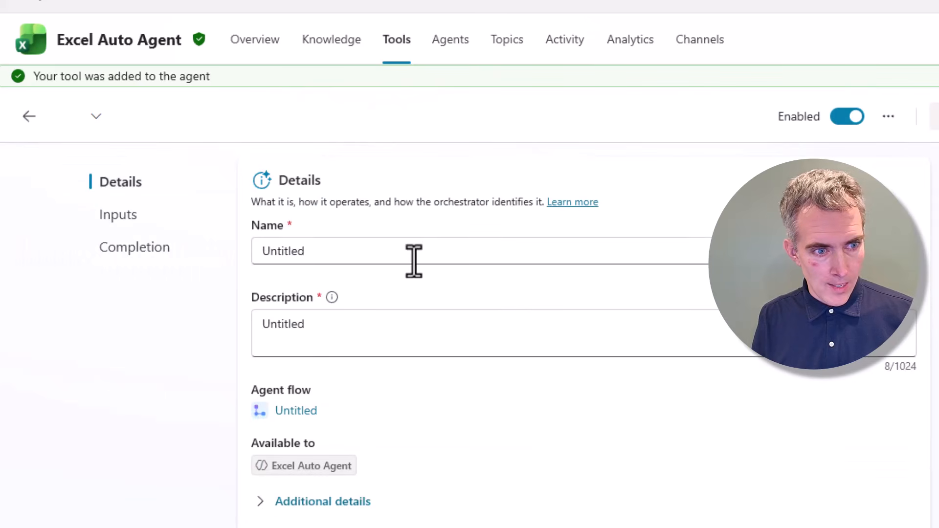
pyautogui.doubleClick(415, 259)
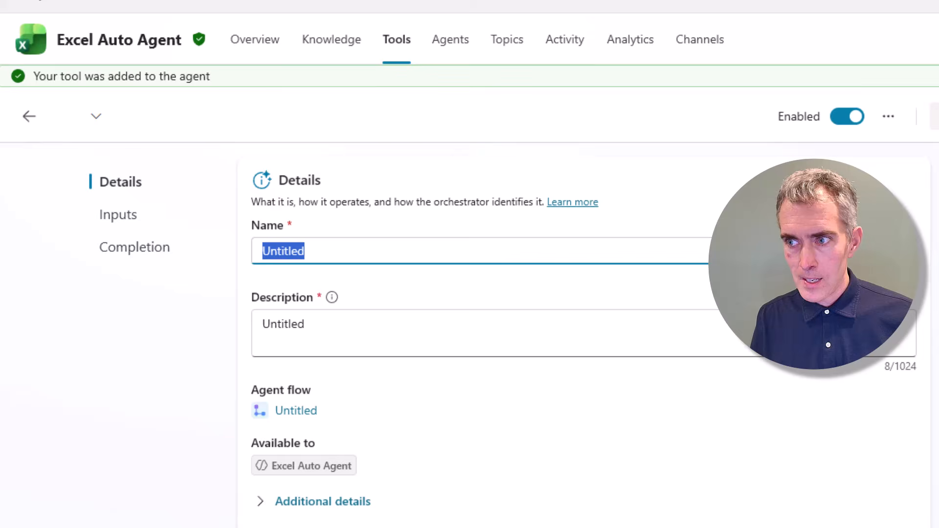
pyautogui.write('Write')
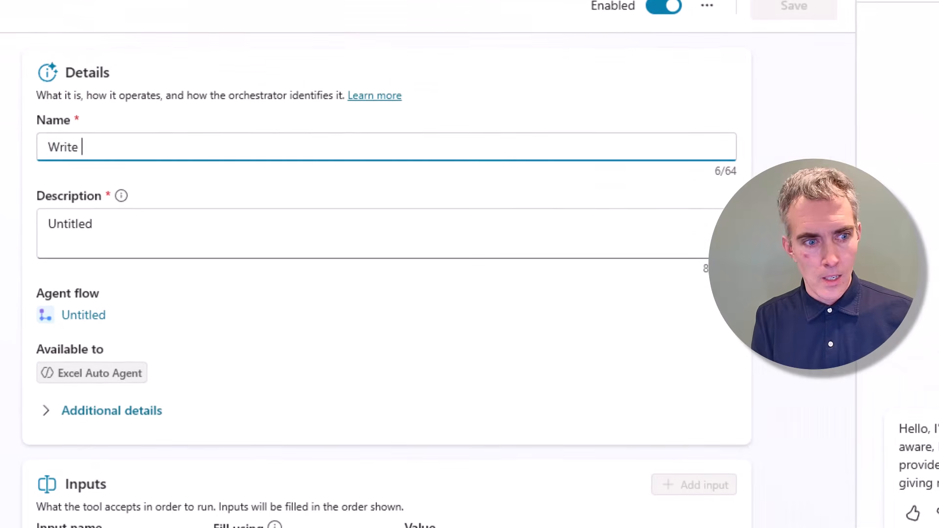
pyautogui.scroll(-1, 427, 264)
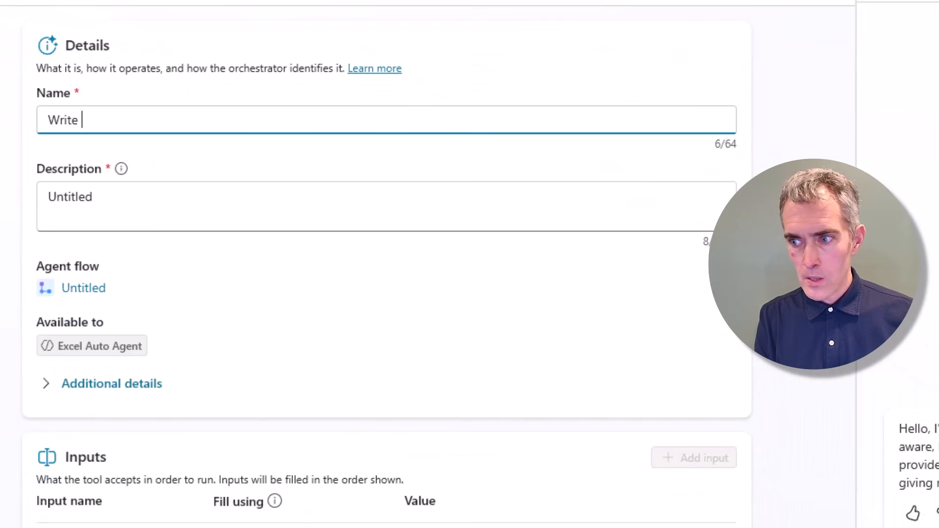
pyautogui.write('Cell Values ')
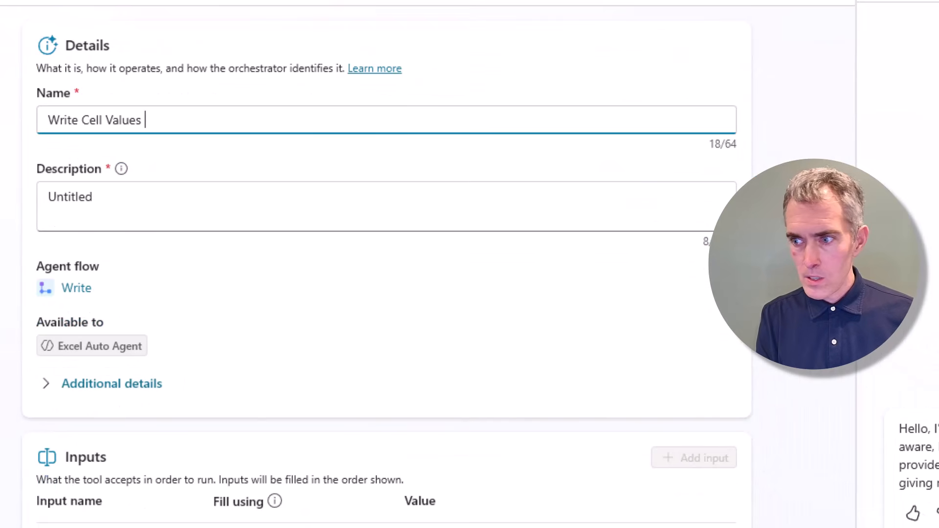
pyautogui.write('To An Ex')
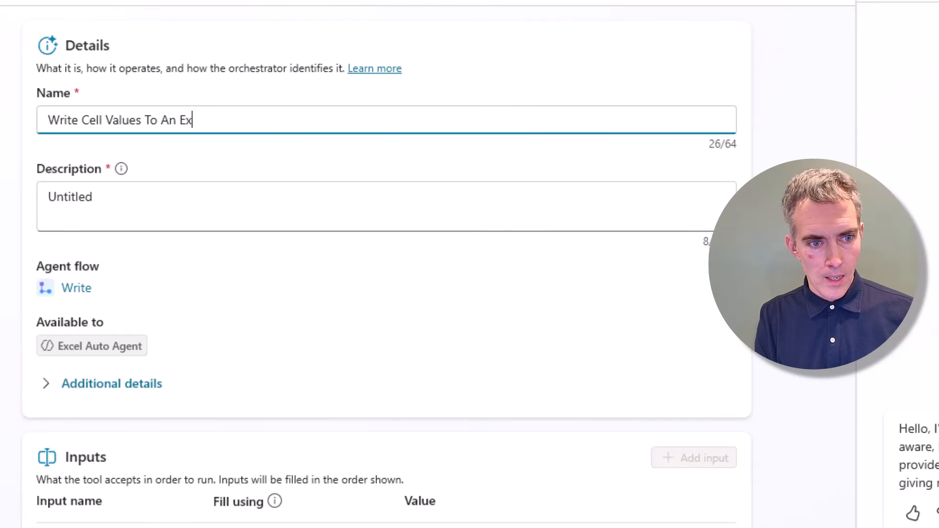
pyautogui.write('cel Worksheet')
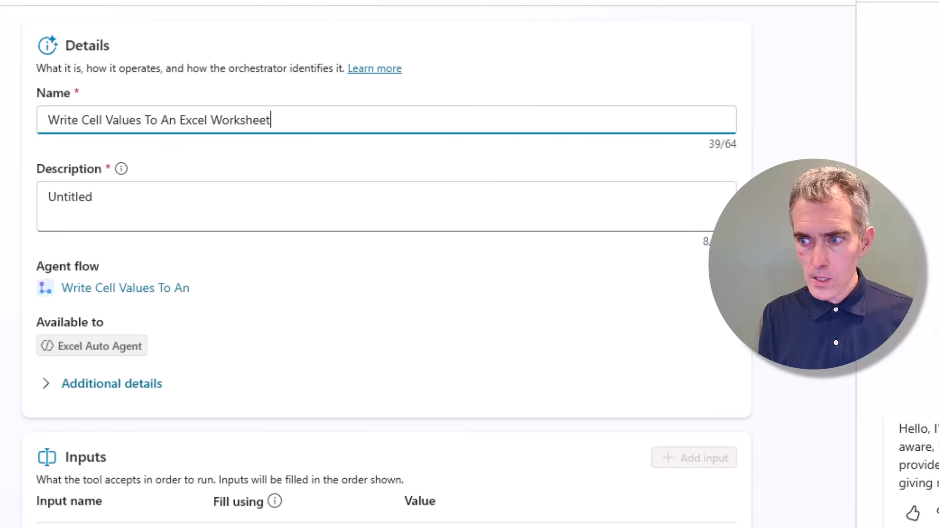
# Set the tool's description to "This tool is used to write values to an Excel worksheet"
pyautogui.tripleClick(412, 197)
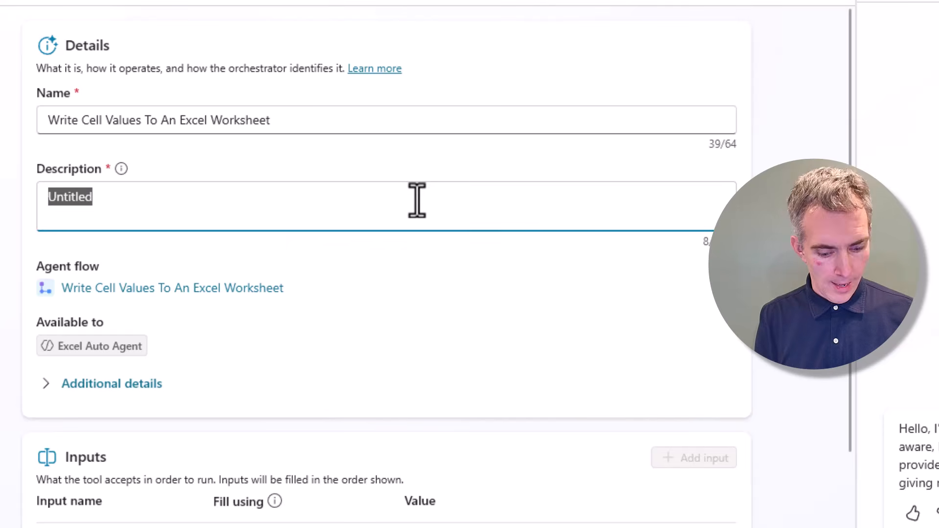
pyautogui.write('This tool is ')
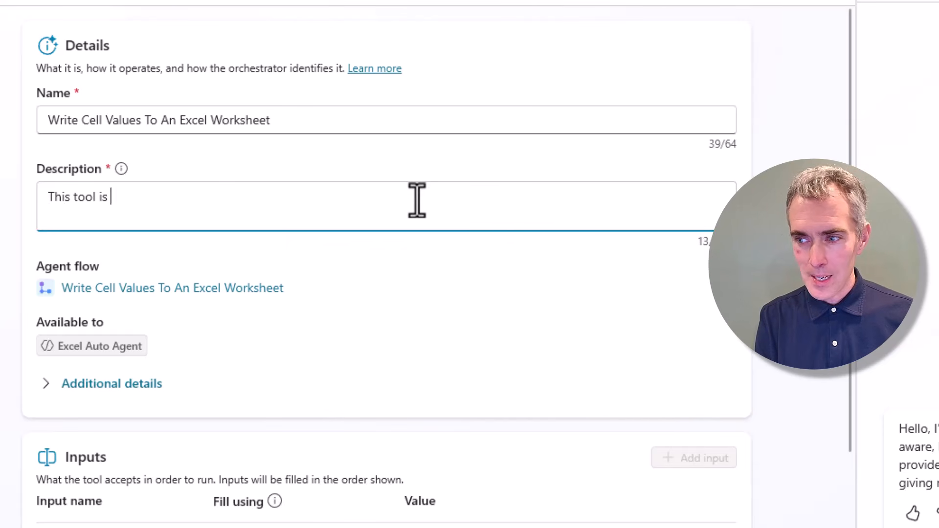
pyautogui.write('used to write values ')
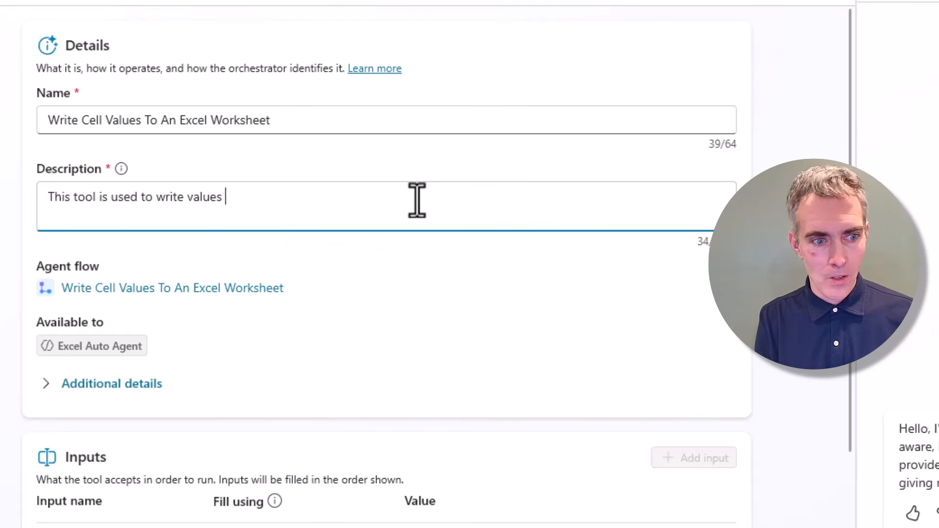
pyautogui.write('to an Excel ')
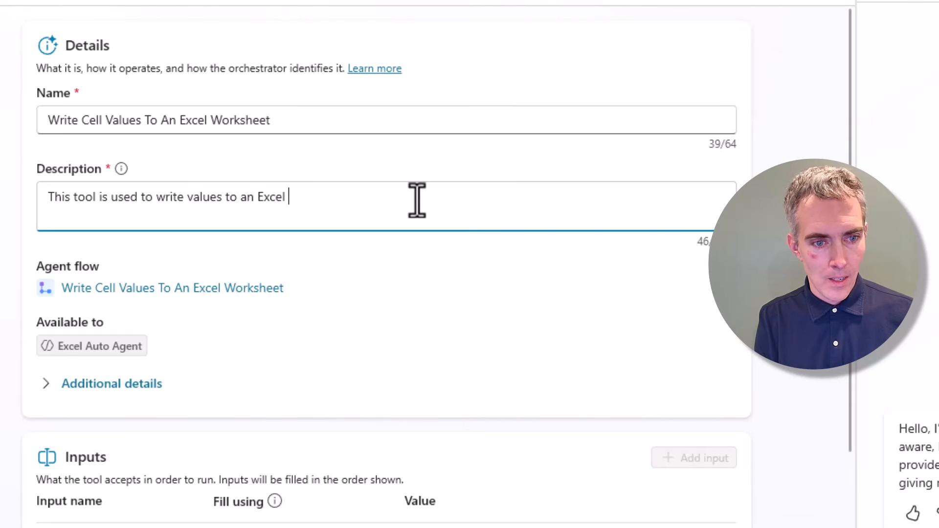
pyautogui.write('worksheet')
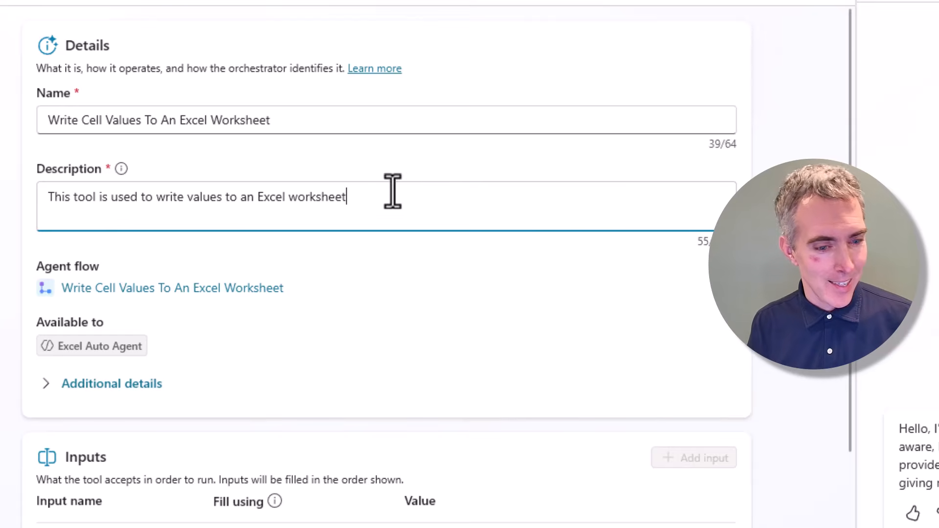
# Customize the Drive ID input with the description: Value from the {DriveId} property “when a file is created” trigger
pyautogui.scroll(-6, 436, 248)
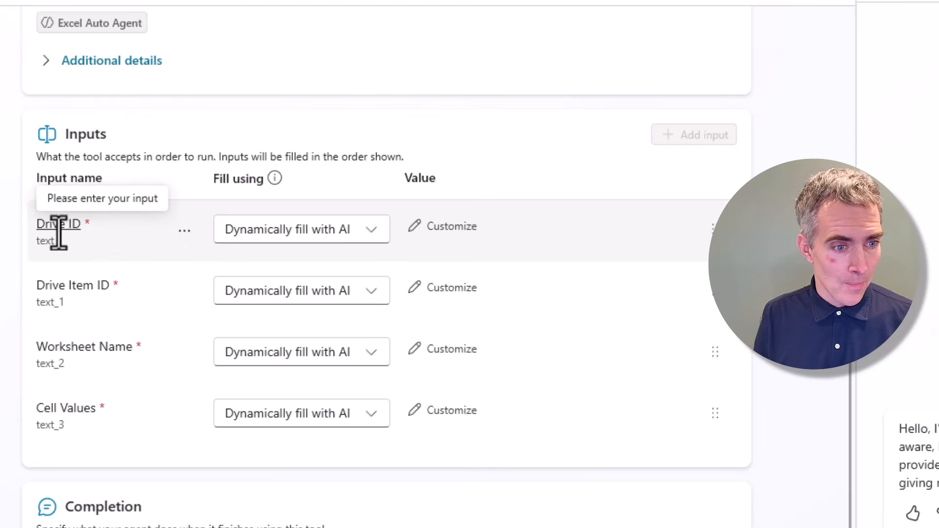
pyautogui.click(451, 231)
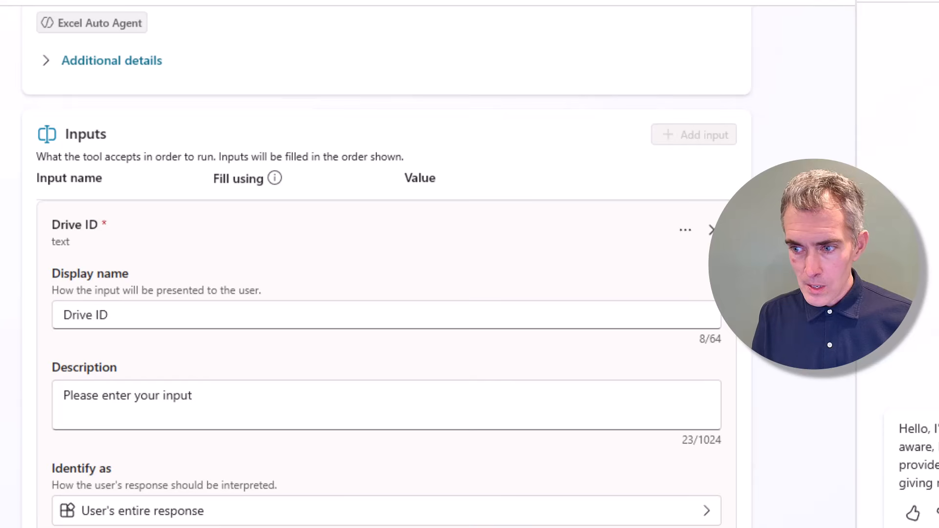
pyautogui.click(211, 394)
pyautogui.write('Value from the {DriveId} property "when a file is created" trigger')
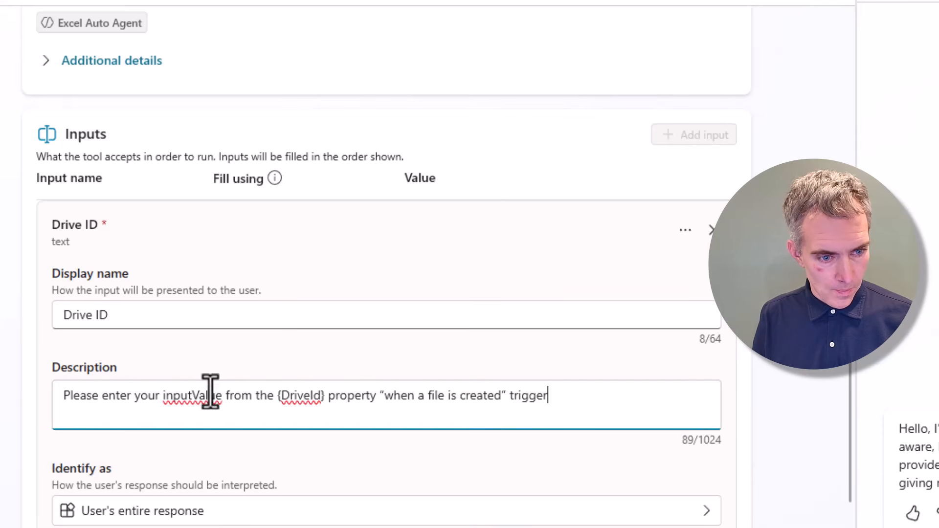
pyautogui.hotkey('ctrl', 'a')
pyautogui.write('Value from the {DriveId} property "when a file is created" trigger')
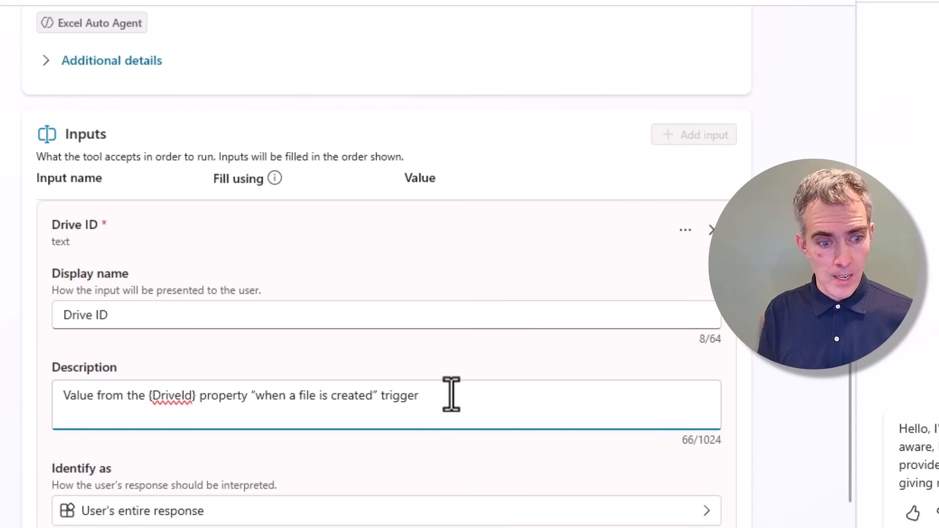
# Customize the Drive Item ID input with the description: Value from the {DriveItemId} property “when a file is created” trigger
pyautogui.scroll(-3, 631, 269)
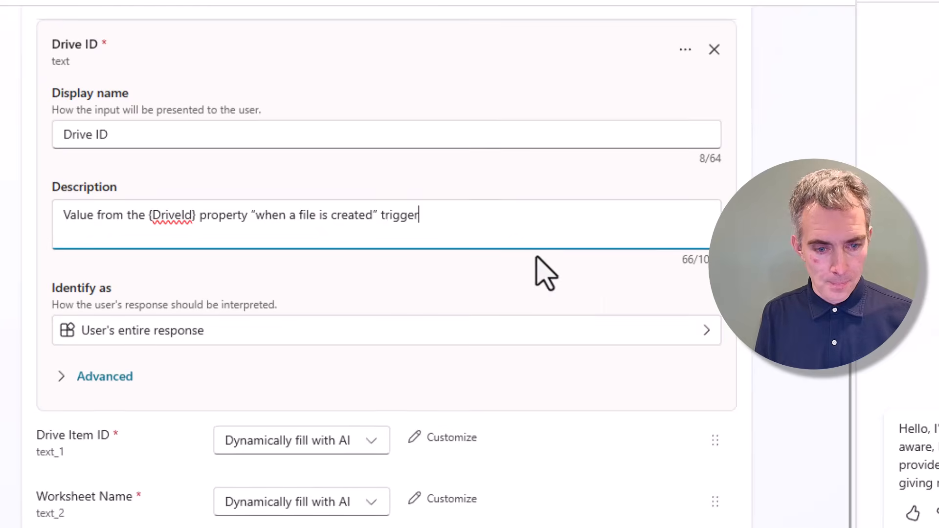
pyautogui.click(452, 438)
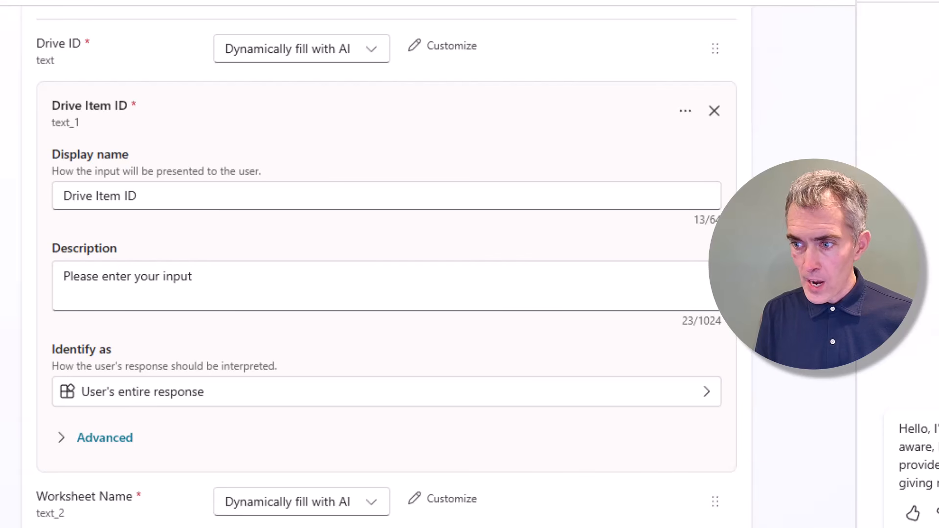
pyautogui.click(245, 286)
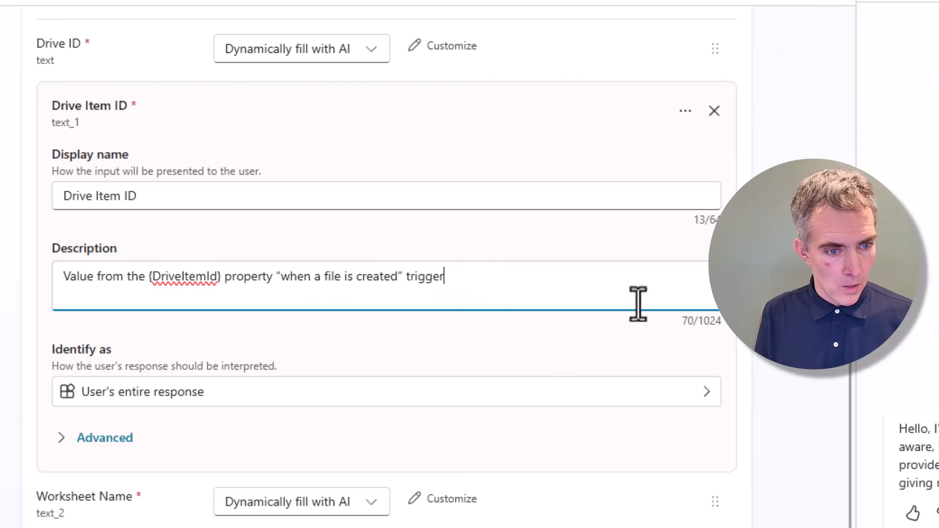
# Set the Worksheet Name input's description to "The name of the worksheet where the Agent will write values."
pyautogui.scroll(-1, 755, 370)
pyautogui.scroll(-3, 755, 370)
pyautogui.click(448, 410)
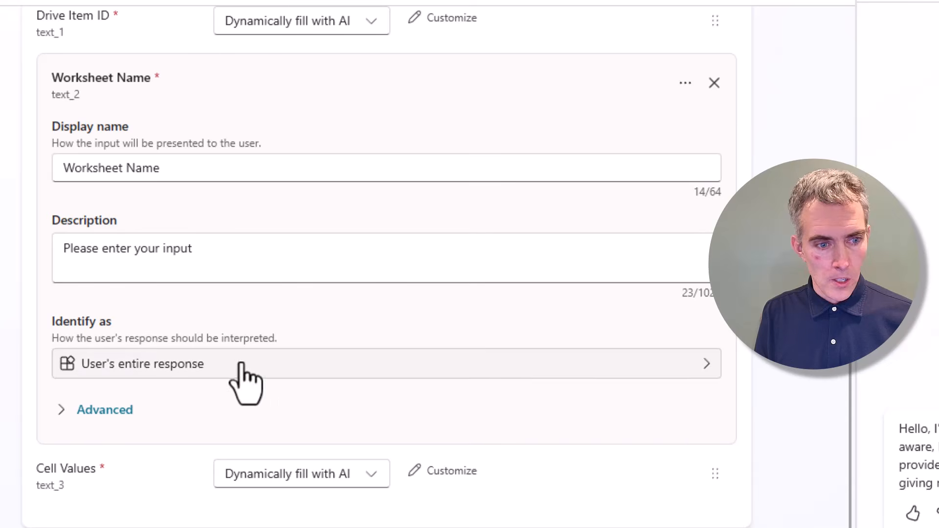
pyautogui.click(180, 259)
pyautogui.hotkey('ctrl', 'a')
pyautogui.write('The name of the worksheet where the Agent will write values.')
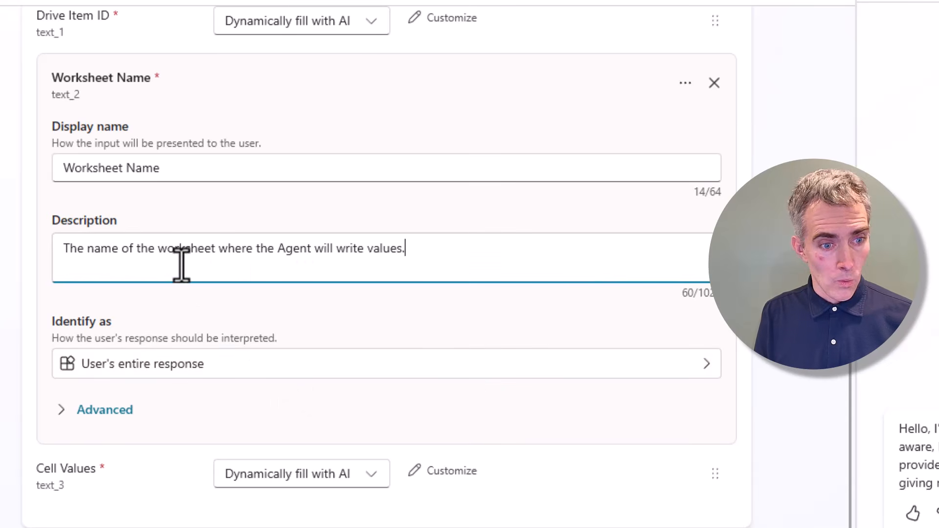
# Describe the Cell Values input as an array of objects with the properties range and value, written to each range specified, ending "Must be in the following format:"
pyautogui.hotkey('alt', 'Tab')
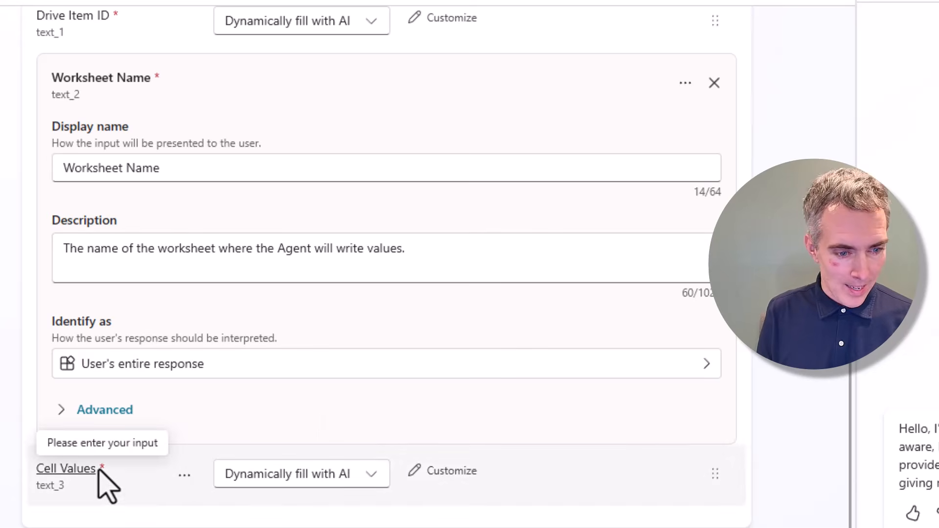
pyautogui.click(452, 470)
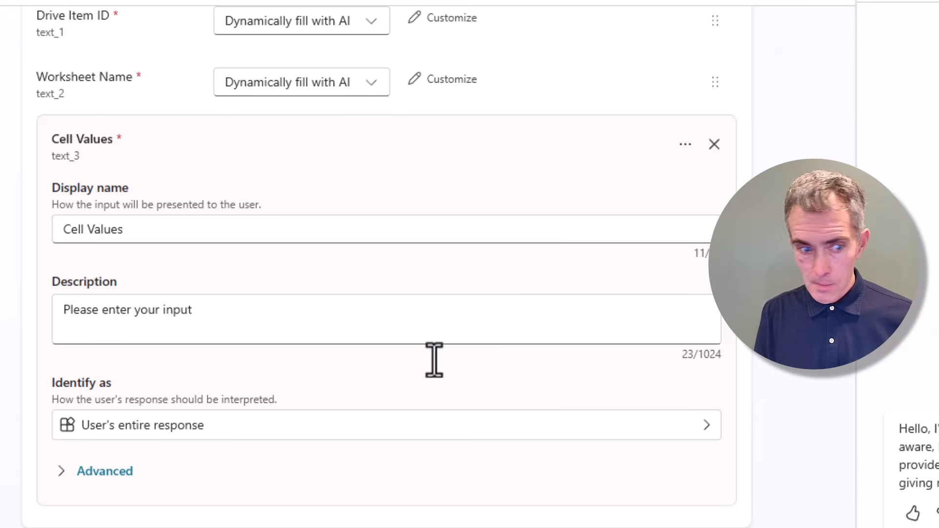
pyautogui.tripleClick(130, 317)
pyautogui.write('An array of objects with the properties range and value. The Agent will write a value to each range specified. Must be in the following format')
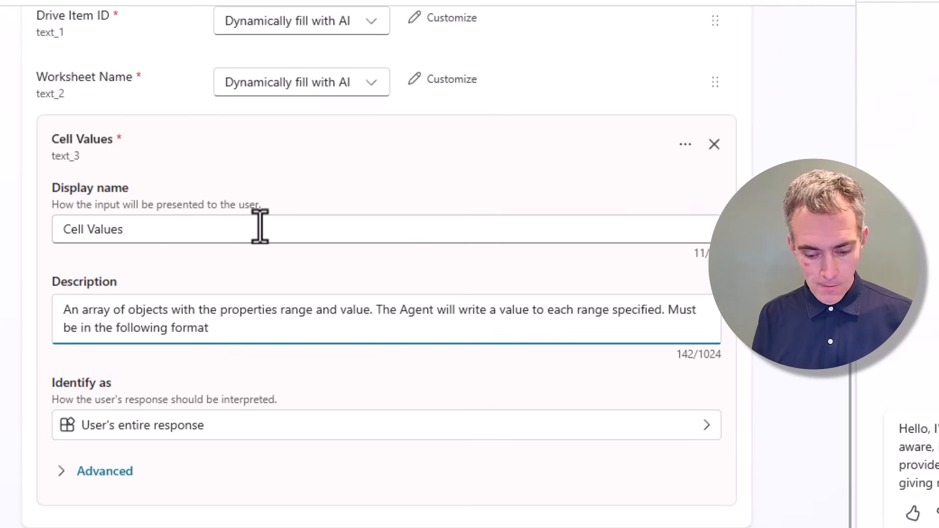
pyautogui.write(':')
# Append a sample JSON array to the Cell Values description, with objects for ranges A1, B2 and C3, each with value XYZ
pyautogui.hotkey('alt', 'Tab')
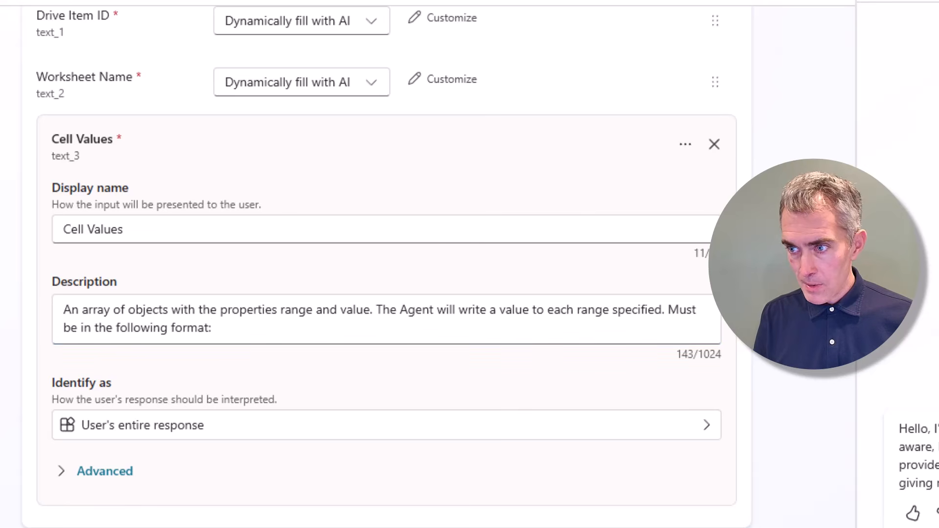
pyautogui.click(264, 331)
pyautogui.write('[{"range": "A1", "value": "XYZ"},{"range": "B2", "value": "XYZ"},{"range": "C3", "value": "XYZ"}]')
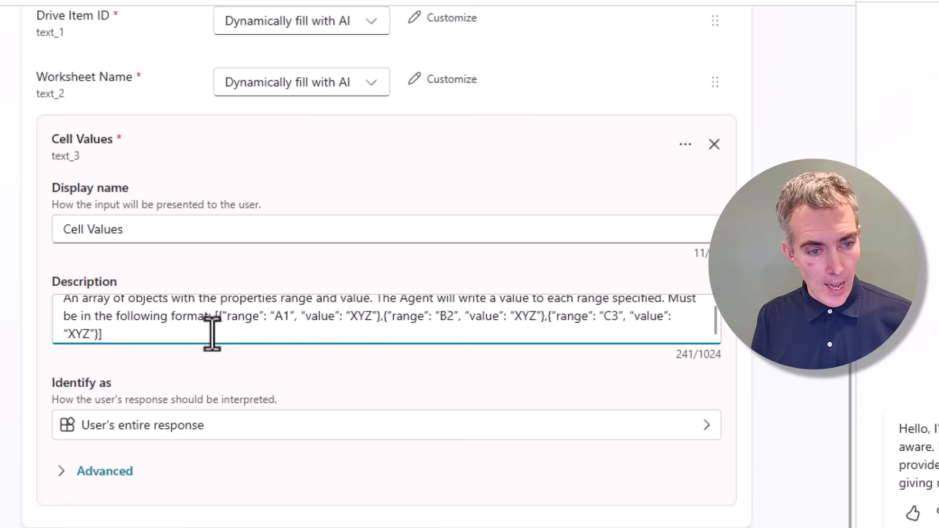
# Replace the curly quotation marks in the Cell Values description's JSON sample with straight double quotes
pyautogui.click(225, 316)
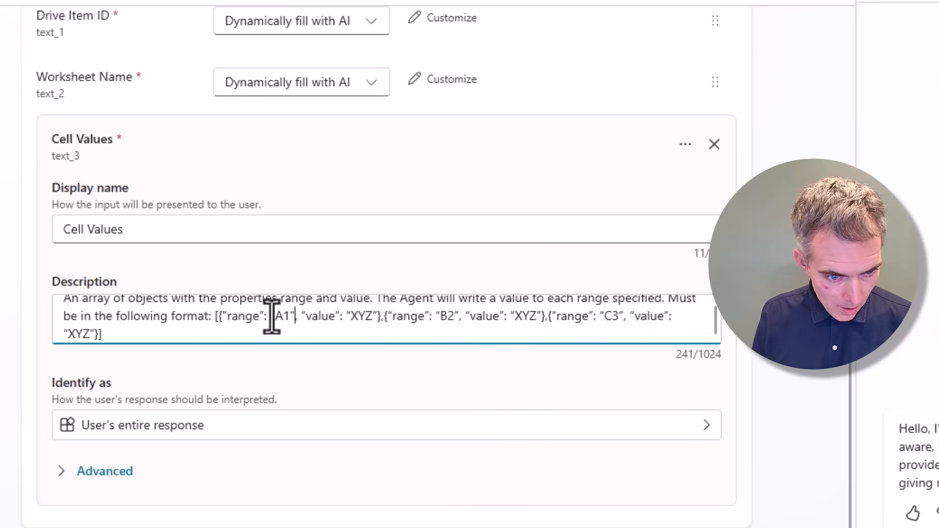
pyautogui.write('": ')
pyautogui.moveTo(261, 318); pyautogui.dragTo(306, 318)
pyautogui.write('"')
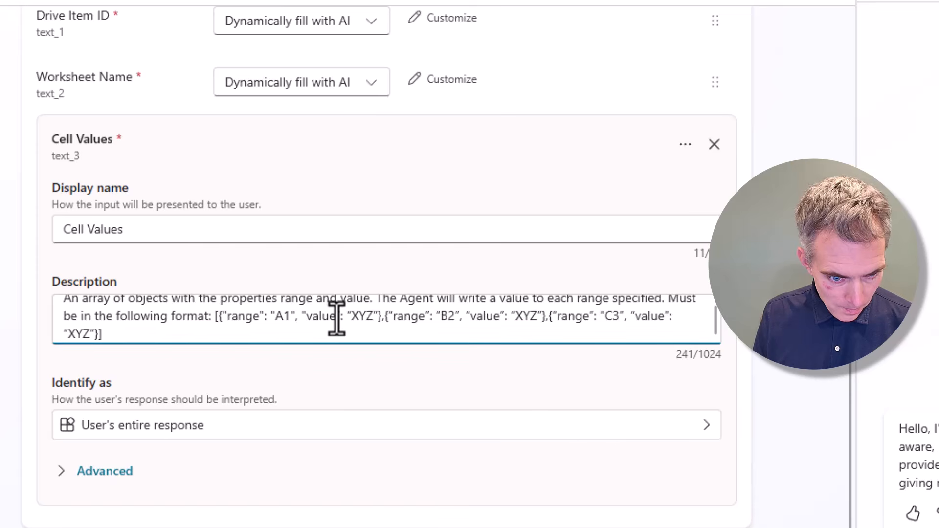
pyautogui.moveTo(347, 319); pyautogui.dragTo(553, 318)
pyautogui.write('"')
pyautogui.write('"')
pyautogui.write('"')
pyautogui.write('"')
pyautogui.write('"')
pyautogui.write('"')
pyautogui.write('"')
pyautogui.write('"},"range": "B2", "value":"')
pyautogui.write('"')
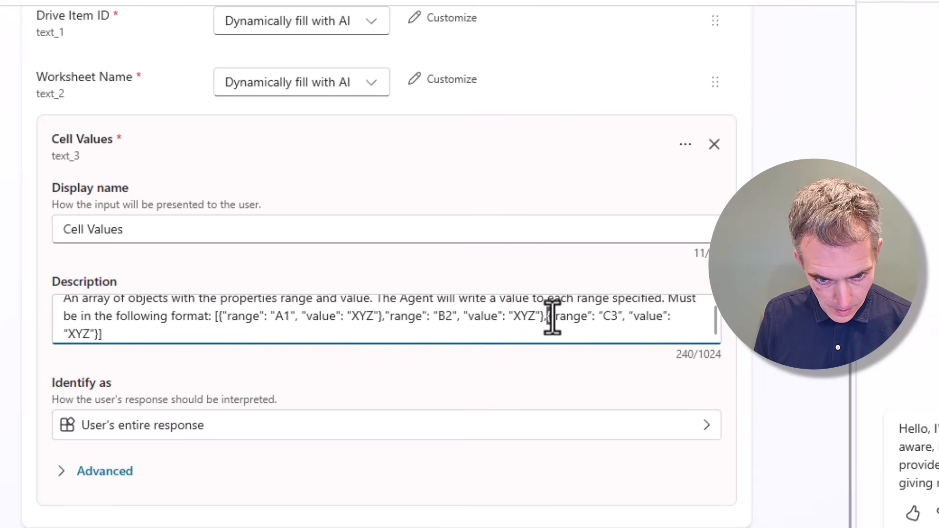
pyautogui.write('"')
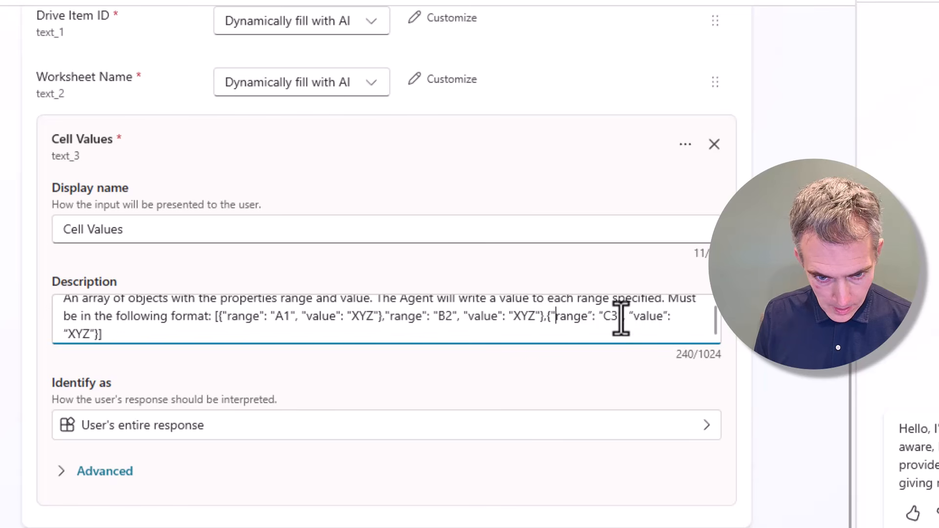
pyautogui.moveTo(595, 318); pyautogui.dragTo(668, 317)
pyautogui.write('"')
pyautogui.write('"')
pyautogui.write('"')
pyautogui.write('"')
pyautogui.write('"')
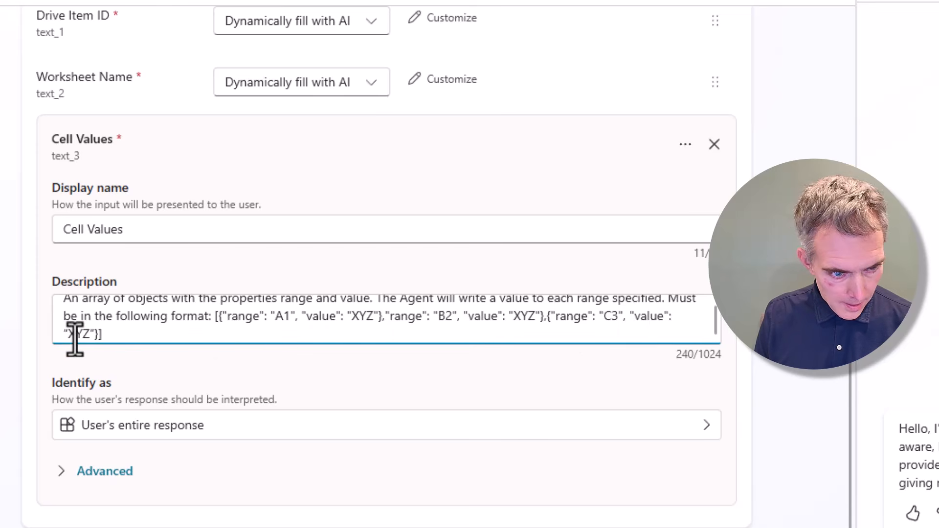
pyautogui.moveTo(70, 334); pyautogui.dragTo(88, 328)
pyautogui.write('": "')
pyautogui.click(181, 320)
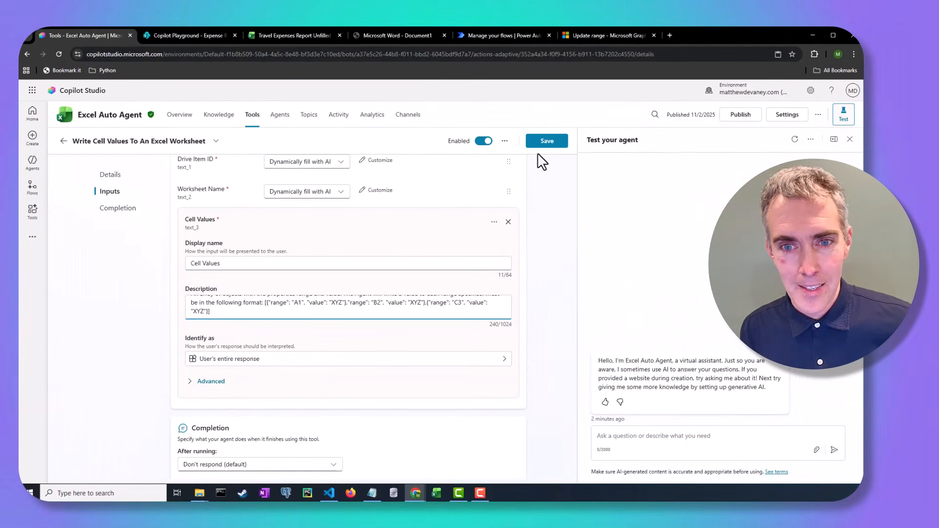
# Save the tool, dismiss the notification and open the agent's overview
pyautogui.click(545, 142)
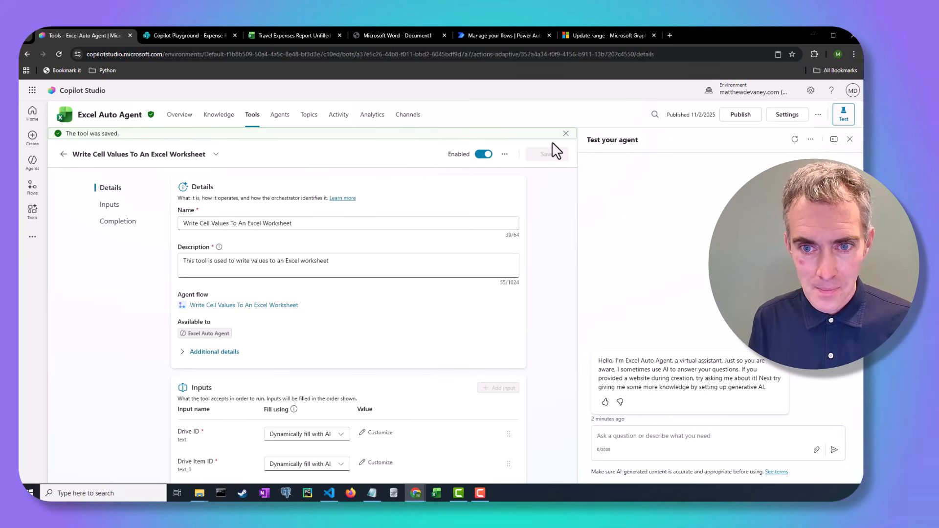
pyautogui.click(566, 135)
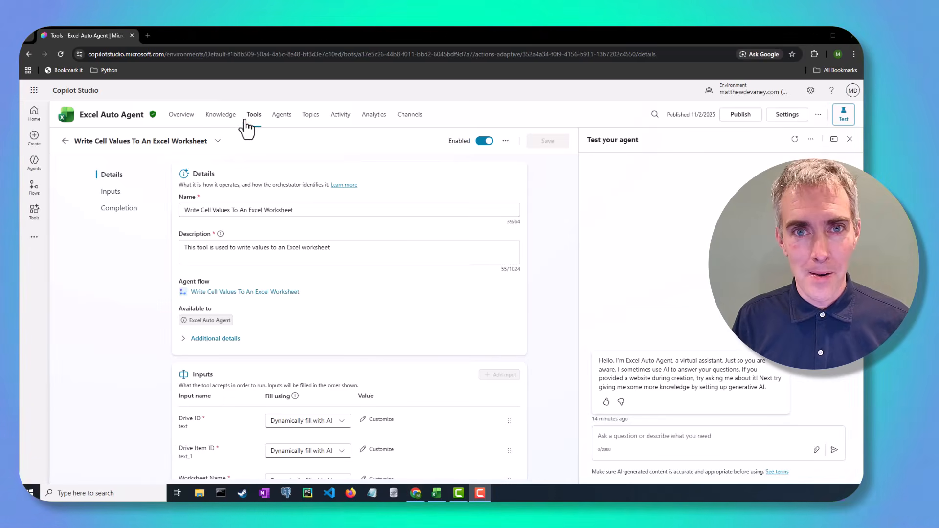
pyautogui.click(183, 116)
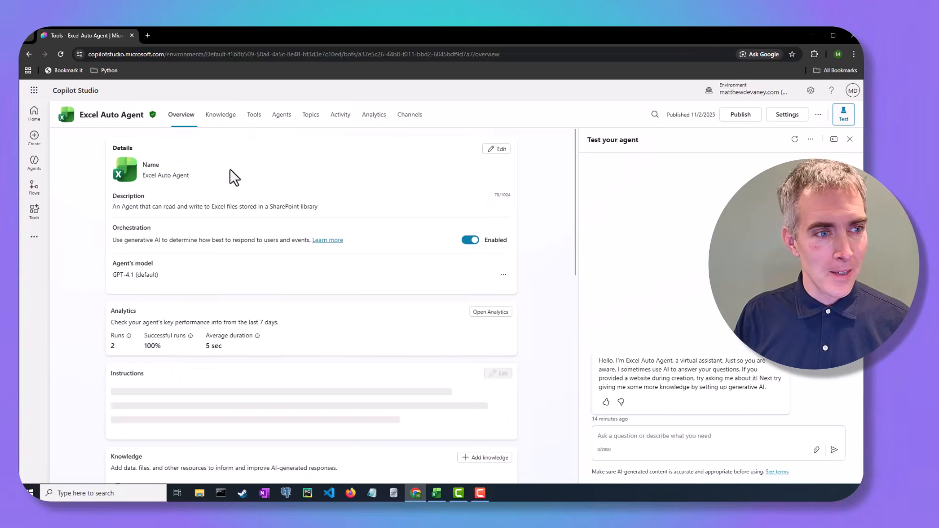
# Replace the [Read An Excel File] placeholder in the agent's instructions with a reference to the Read An Excel File topic
pyautogui.scroll(-3, 347, 291)
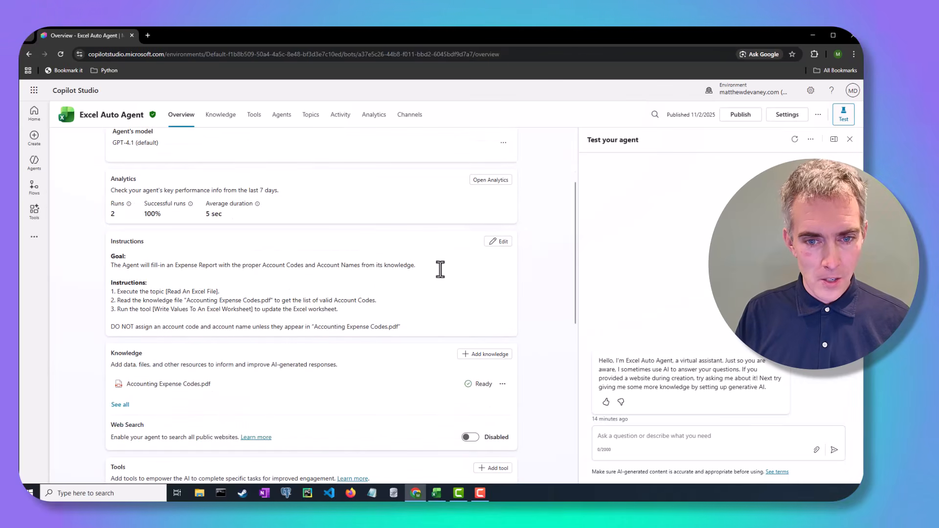
pyautogui.click(497, 242)
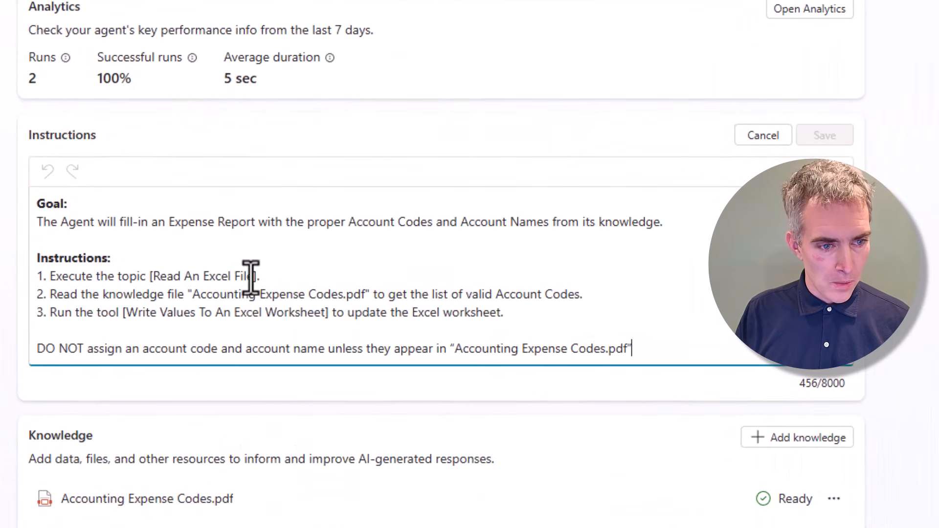
pyautogui.moveTo(256, 276); pyautogui.dragTo(151, 286)
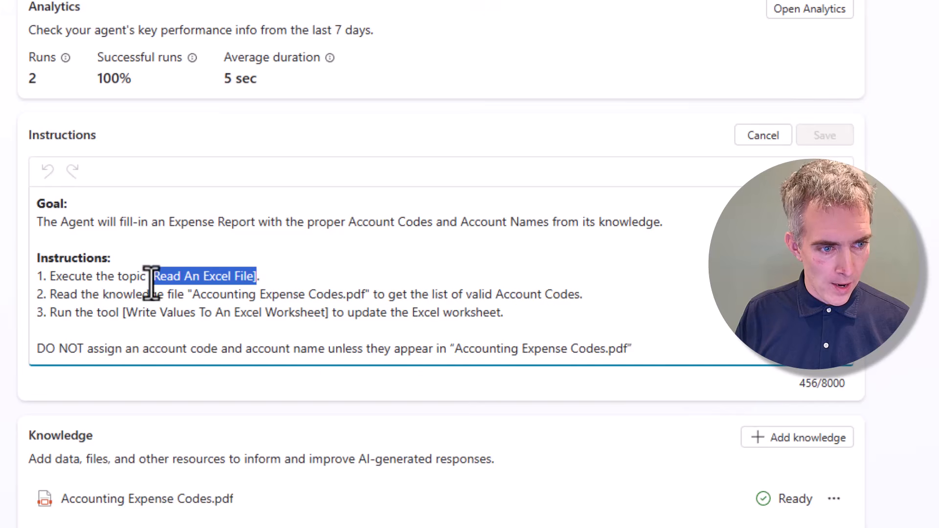
pyautogui.write('/read')
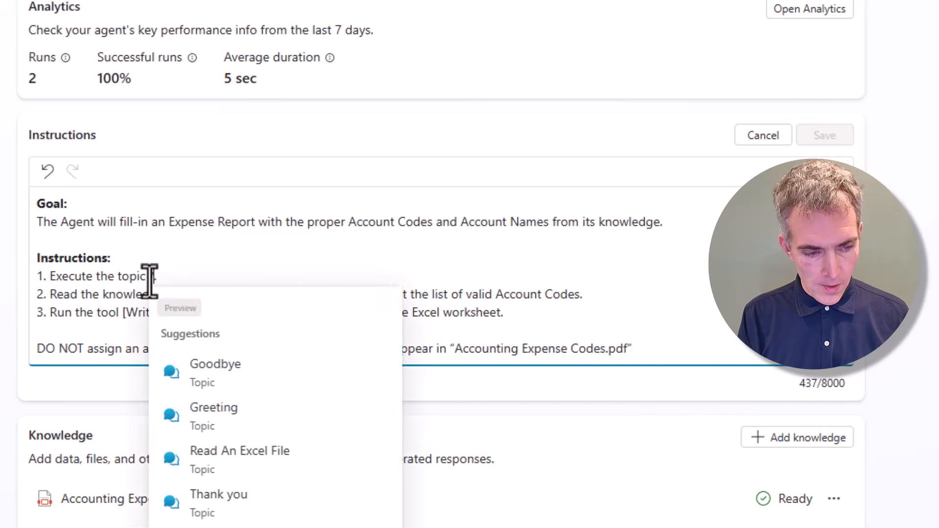
pyautogui.click(226, 317)
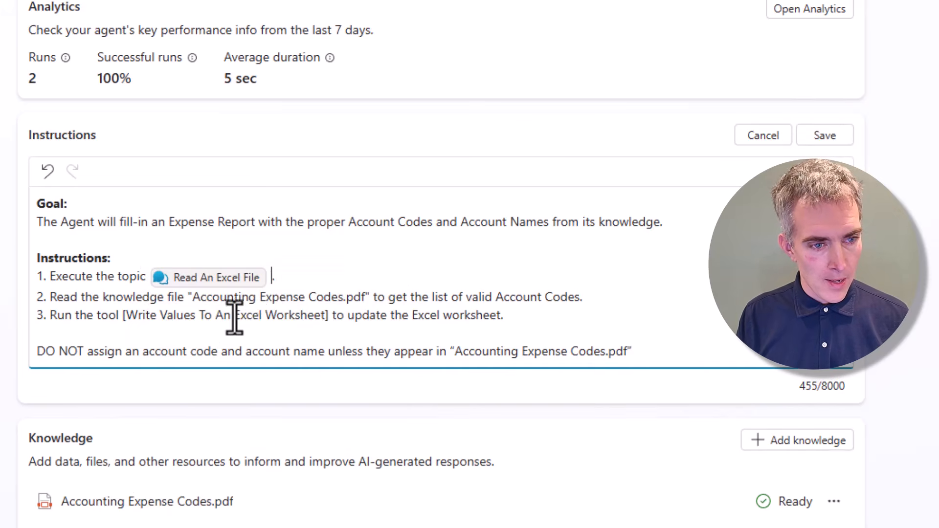
# Replace the [Write Values To An Excel Worksheet] placeholder with a reference to the Write Cell Values To An Excel Worksheet tool and save the instructions
pyautogui.moveTo(327, 315); pyautogui.dragTo(117, 315)
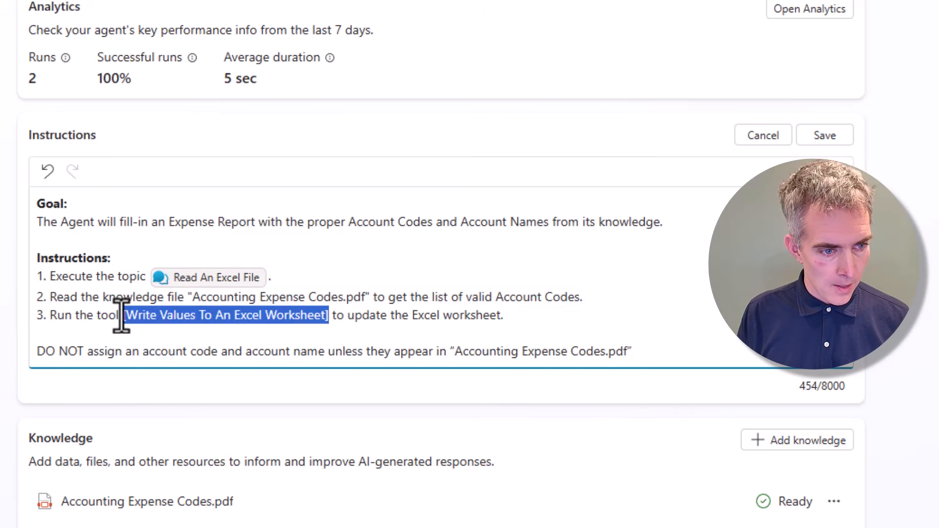
pyautogui.press('BackSpace')
pyautogui.write('/write')
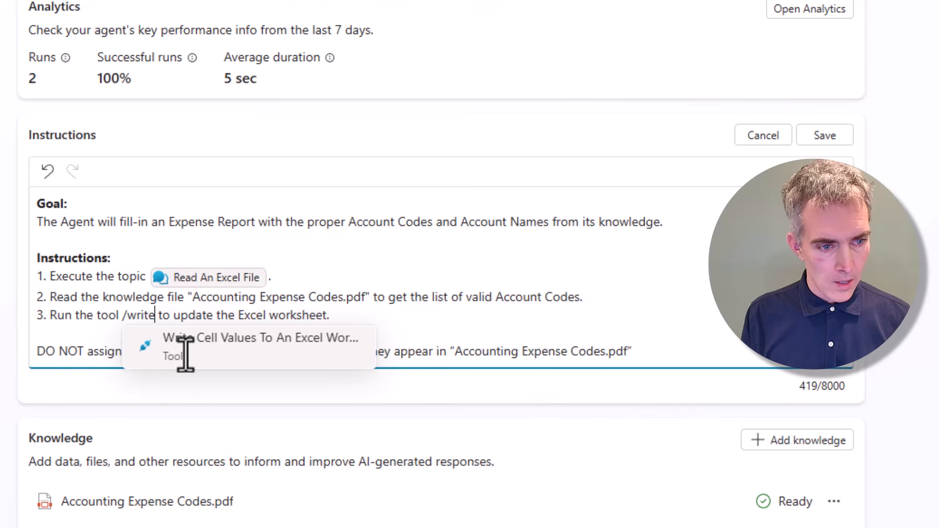
pyautogui.click(185, 348)
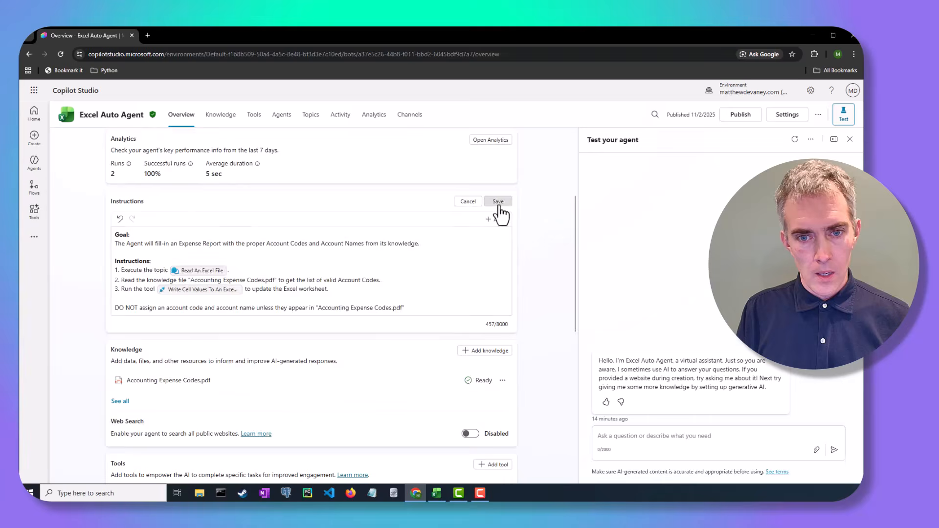
pyautogui.click(824, 135)
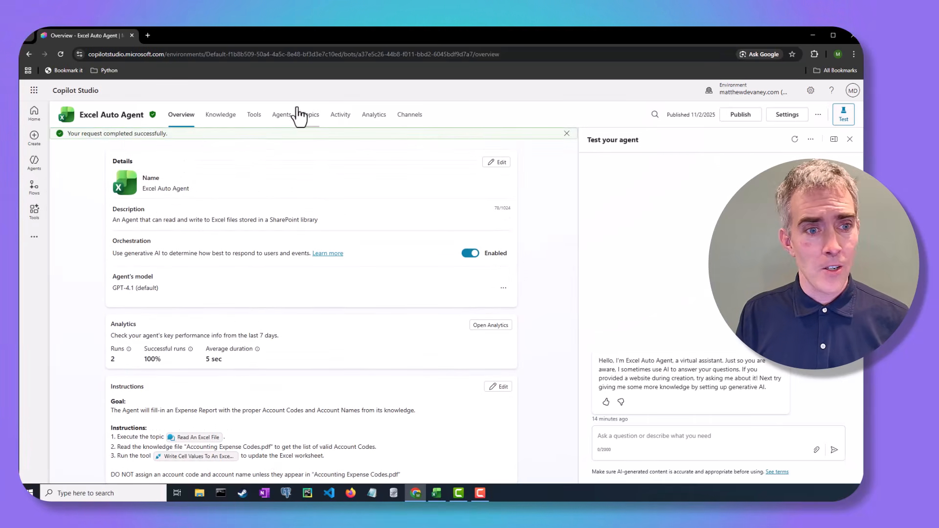
# Open the Write Cell Values To An Excel Worksheet tool and test the "When a file is created (properties only)" trigger with the Nov 02, 07:02 PM instance
pyautogui.click(255, 116)
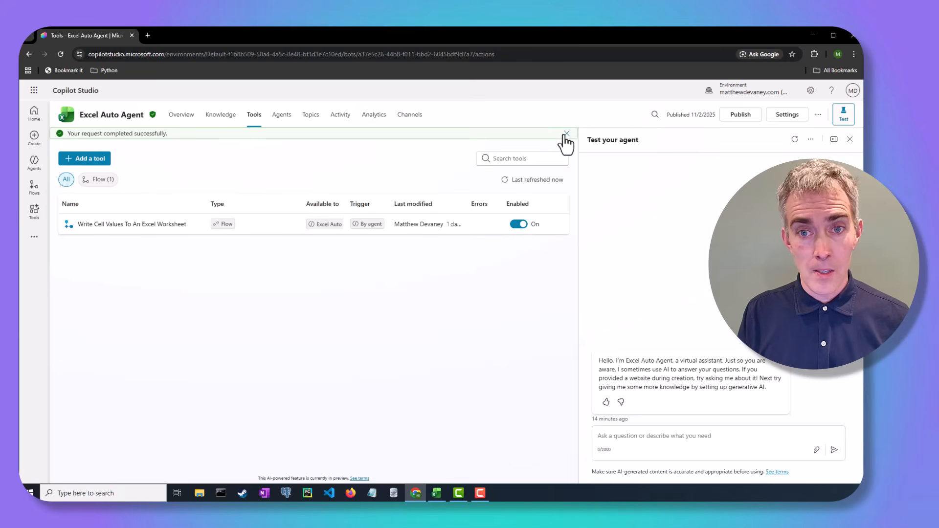
pyautogui.click(185, 212)
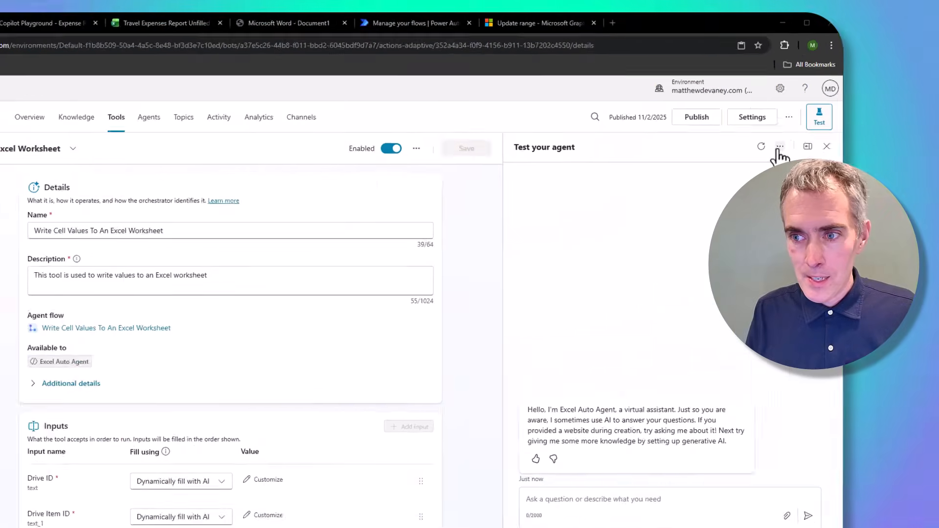
pyautogui.click(810, 139)
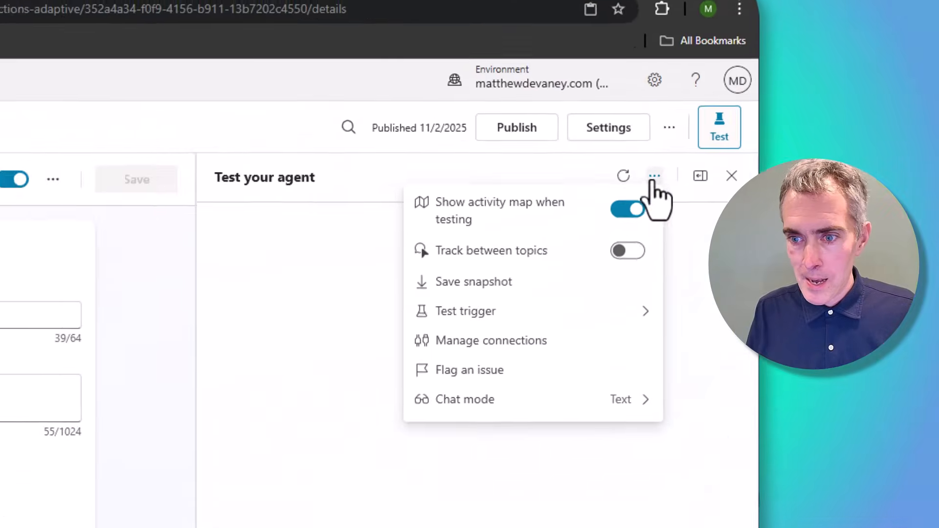
pyautogui.moveTo(733, 213)
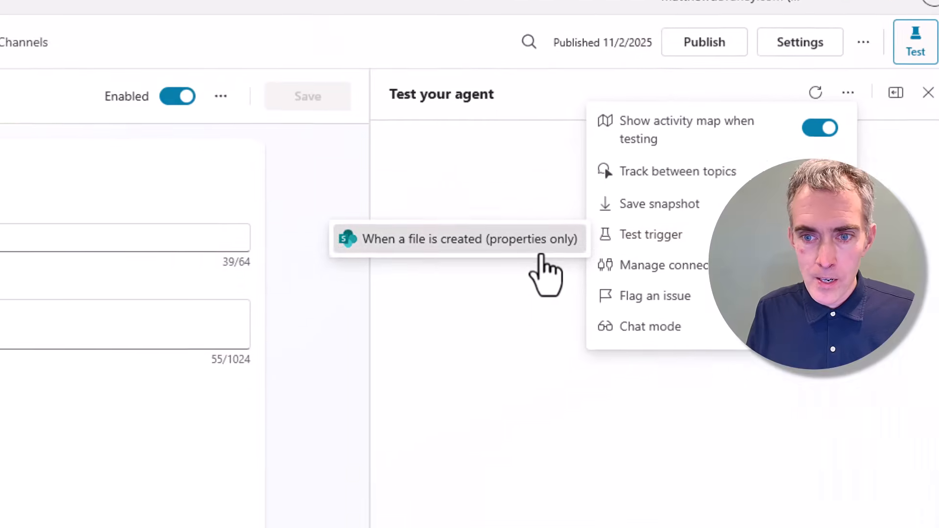
pyautogui.click(329, 337)
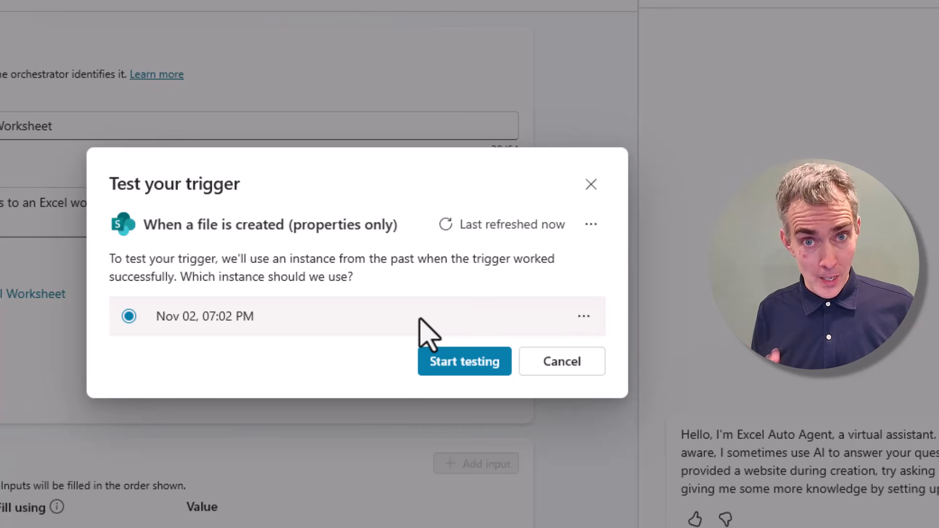
pyautogui.click(463, 374)
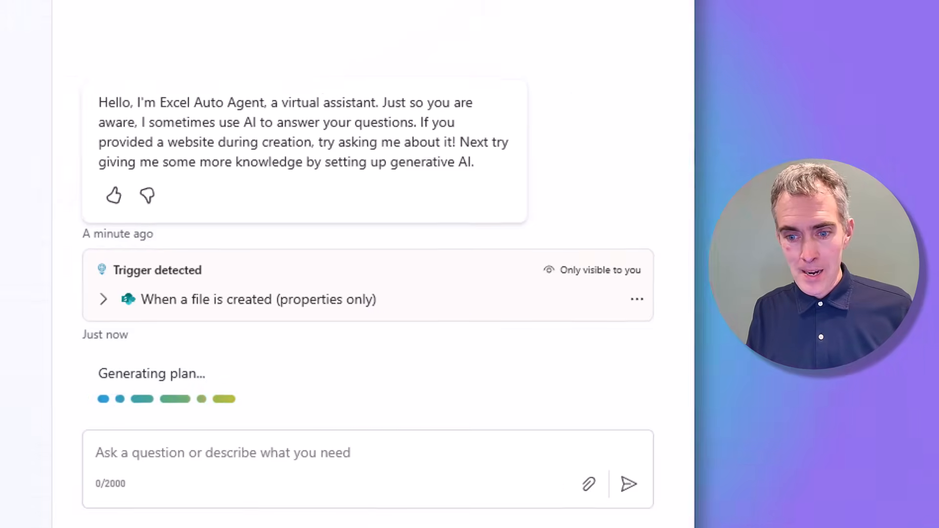
# Examine the trigger payload and the test run's topic, knowledge and flow details, and switch to the Travel Expenses Report workbook in Excel
pyautogui.click(103, 299)
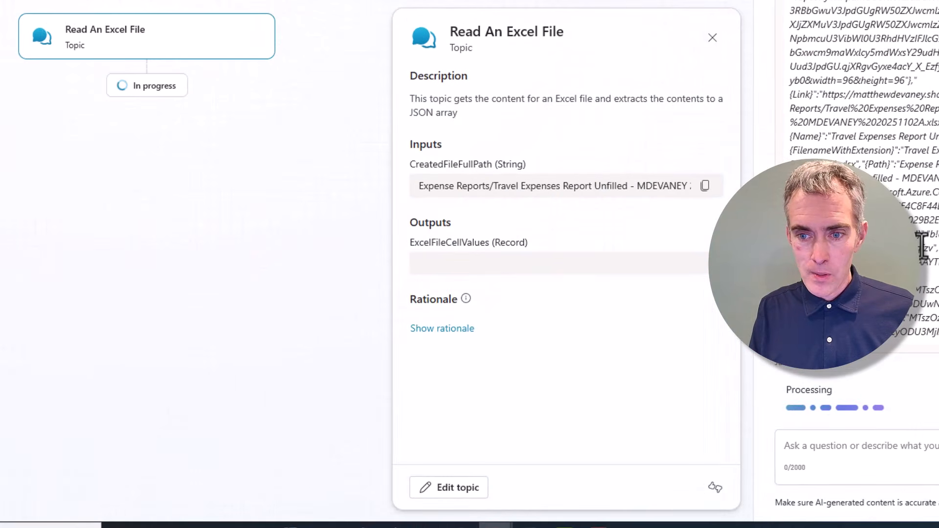
pyautogui.scroll(4, 921, 246)
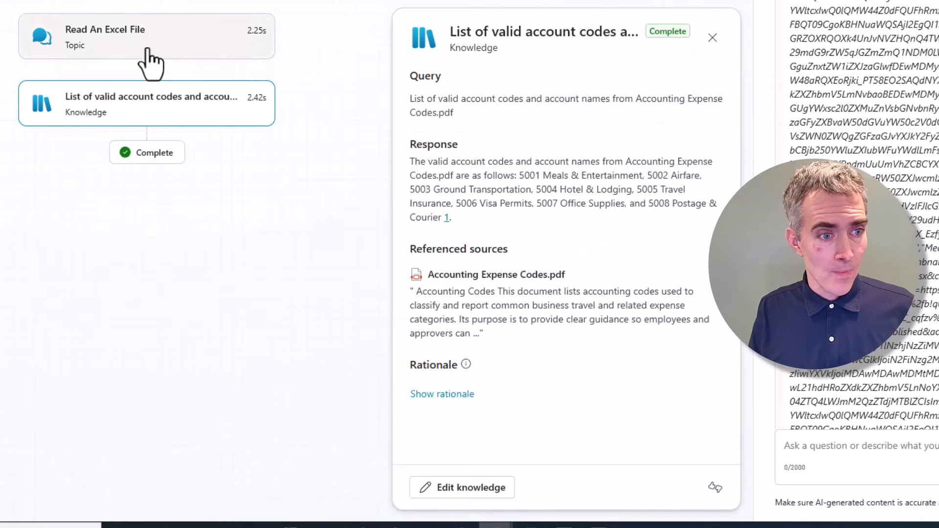
pyautogui.click(149, 57)
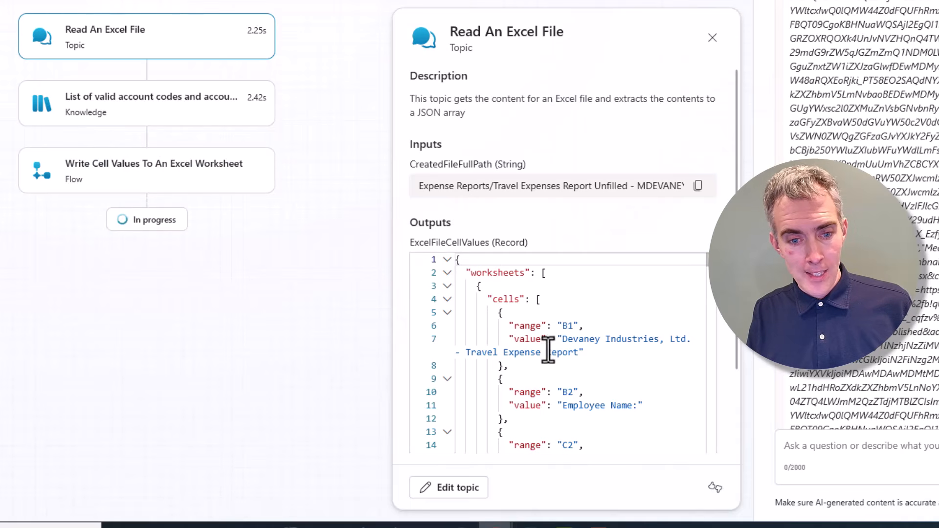
pyautogui.click(155, 120)
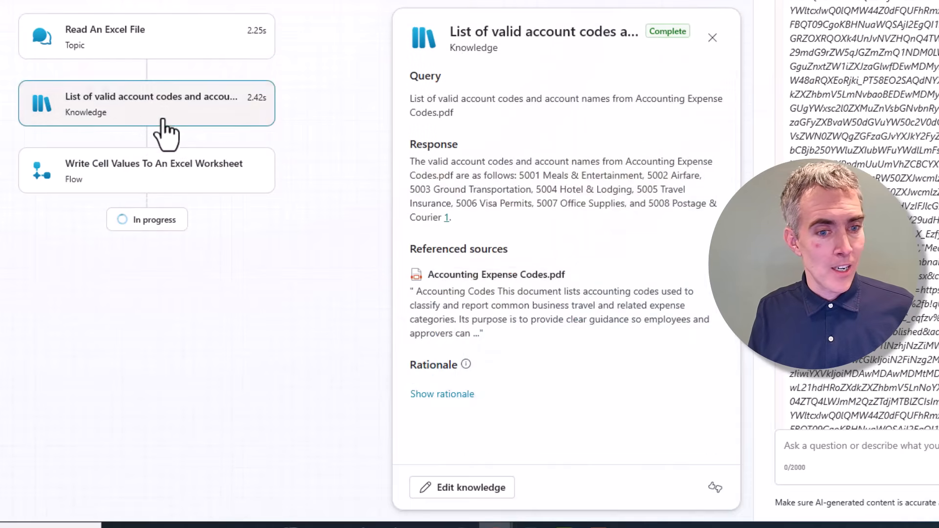
pyautogui.click(174, 181)
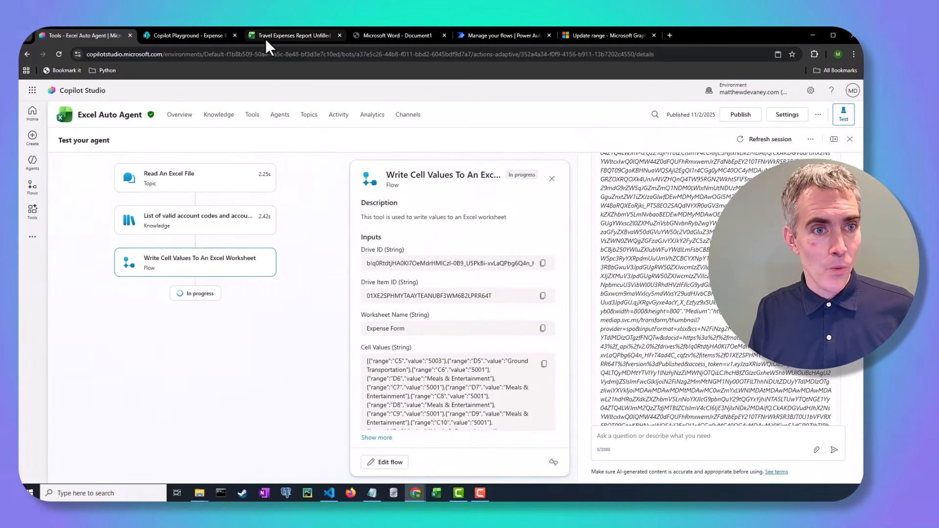
pyautogui.click(272, 39)
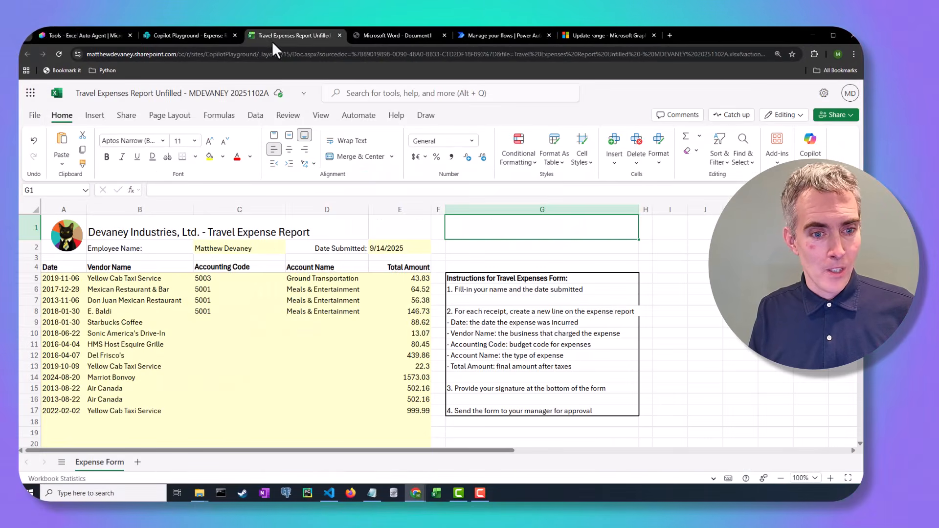